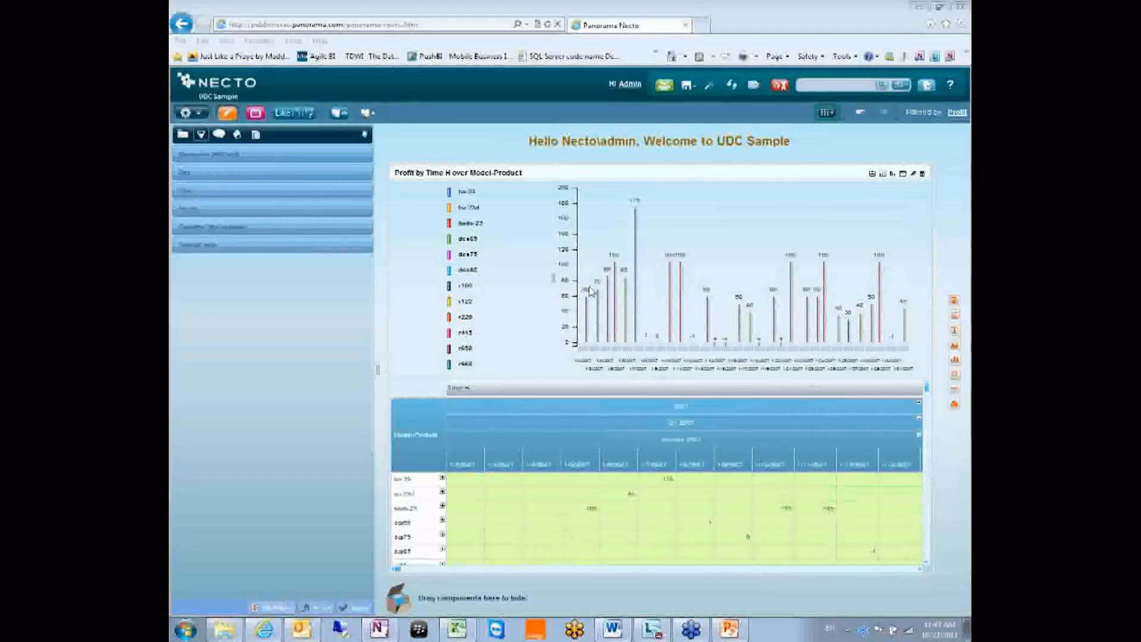
Leave the UDC Sample dashboard for the empty Pick a category page
{"action": "left_click", "coordinate": [779, 86]}
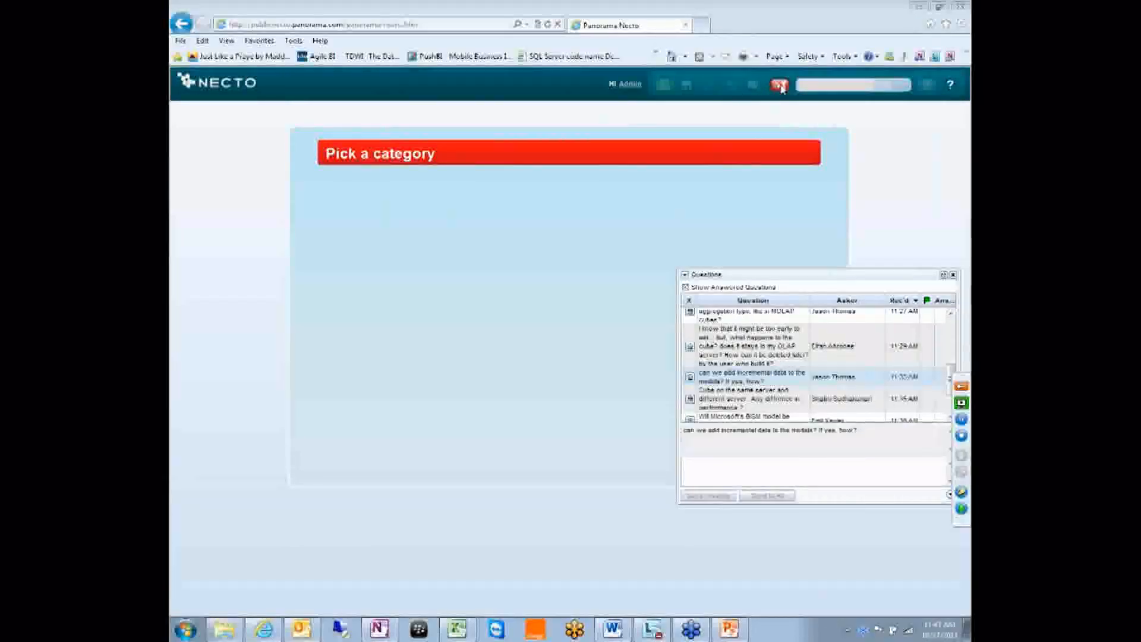
{"action": "left_click", "coordinate": [766, 159]}
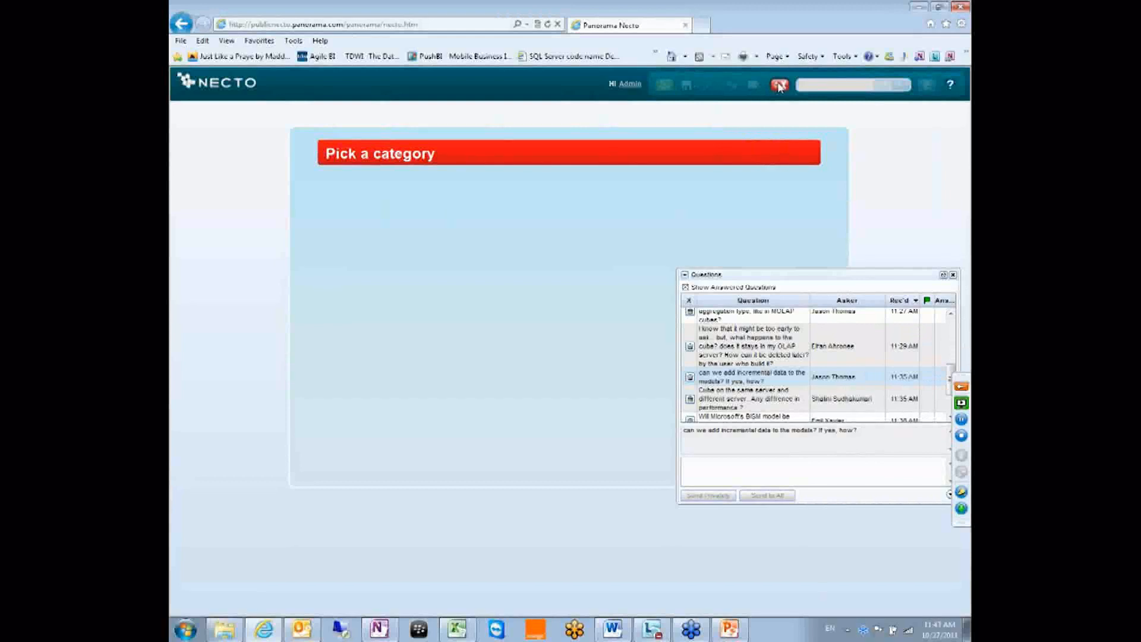
Open the Data Sources category, listing Excel Datasource, SQL Datasource and NetTraining
{"action": "left_click", "coordinate": [780, 274]}
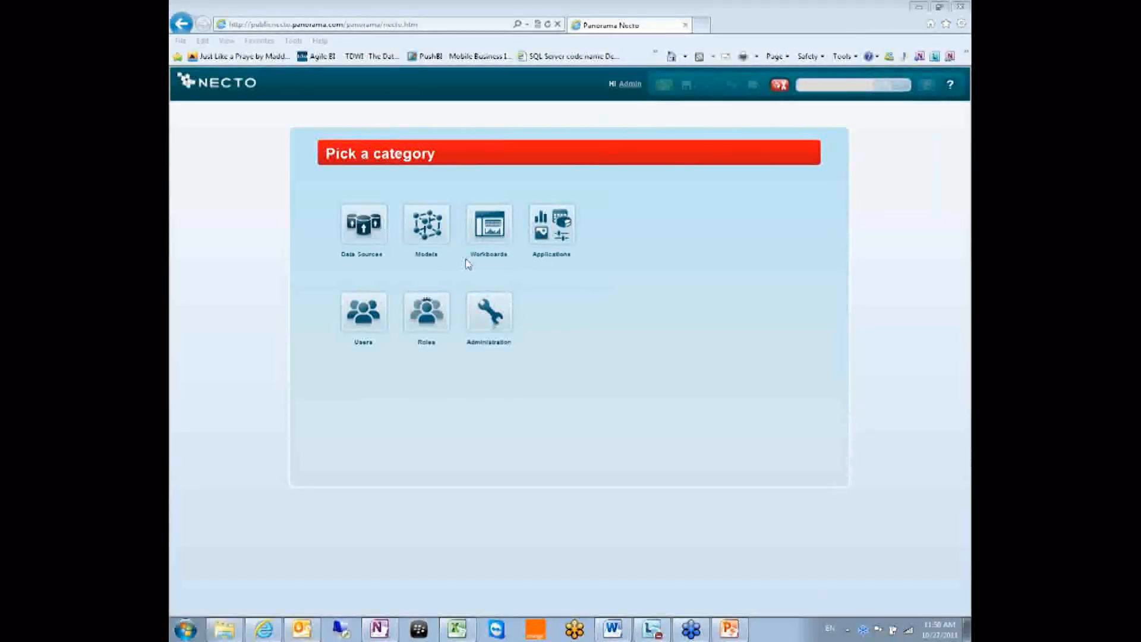
{"action": "key", "text": "XF86MonBrightnessDown"}
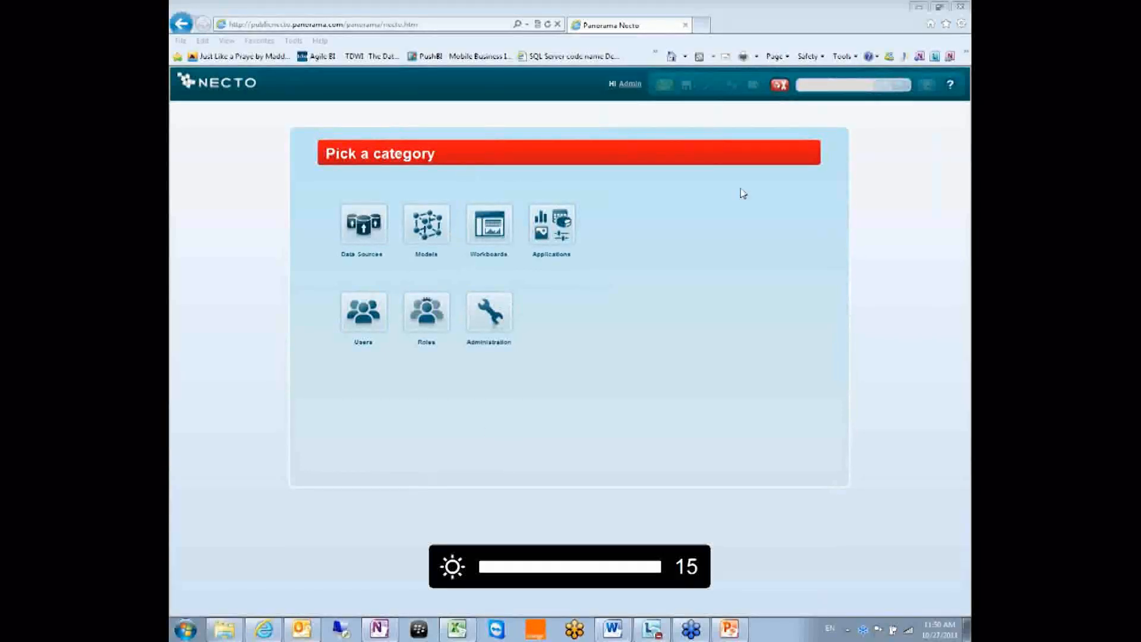
{"action": "left_click", "coordinate": [363, 221]}
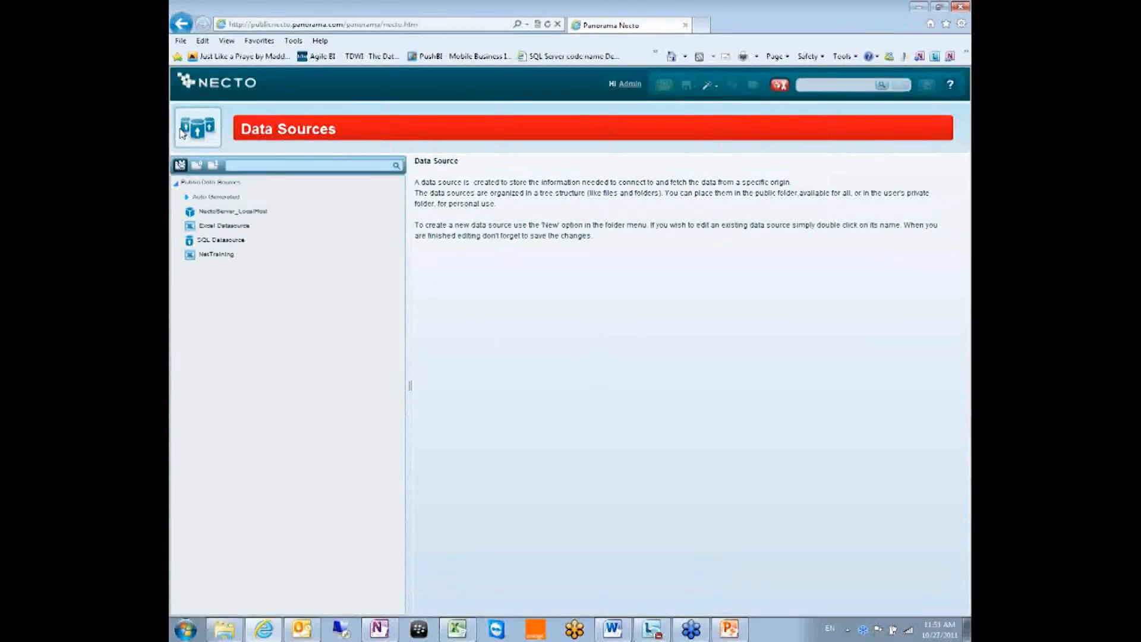
Return to the UDC Sample dashboard and enlarge the chart area above the grid
{"action": "left_click", "coordinate": [182, 133]}
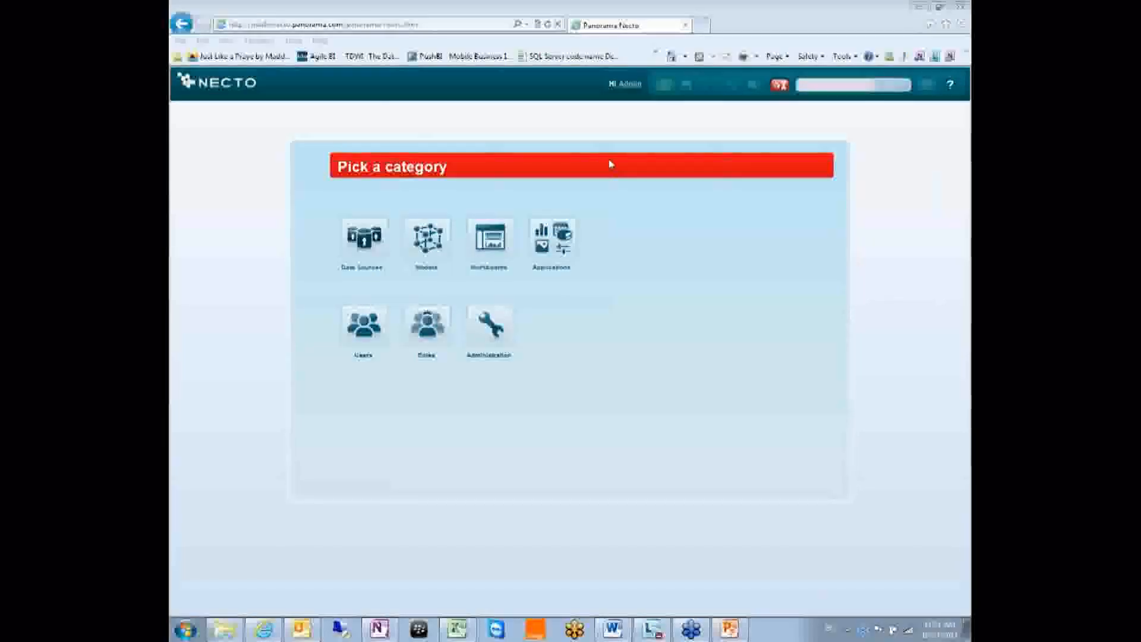
{"action": "left_click", "coordinate": [782, 86]}
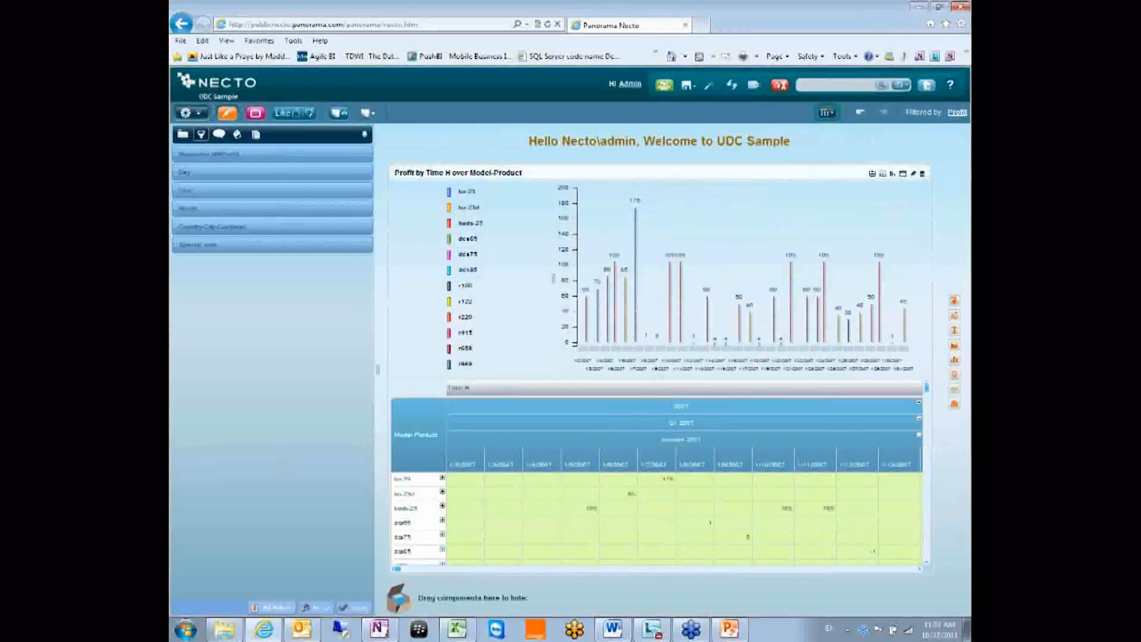
{"action": "left_click_drag", "start_coordinate": [660, 378], "coordinate": [659, 388]}
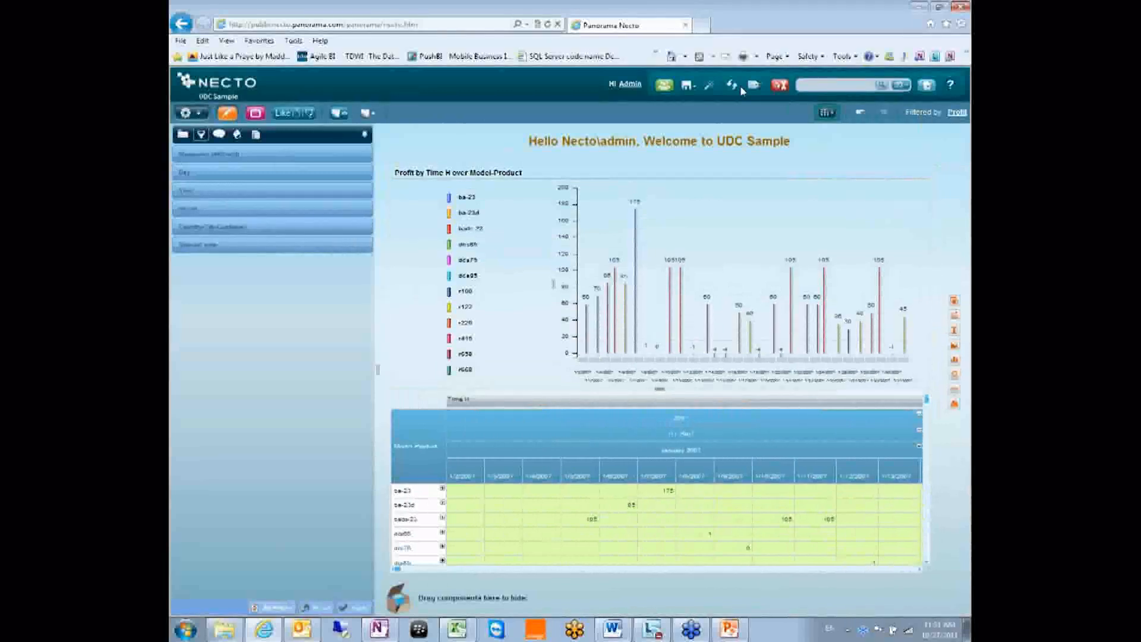
Reopen the Data Sources category and list the available new data source types
{"action": "left_click", "coordinate": [780, 86]}
{"action": "left_click", "coordinate": [362, 225]}
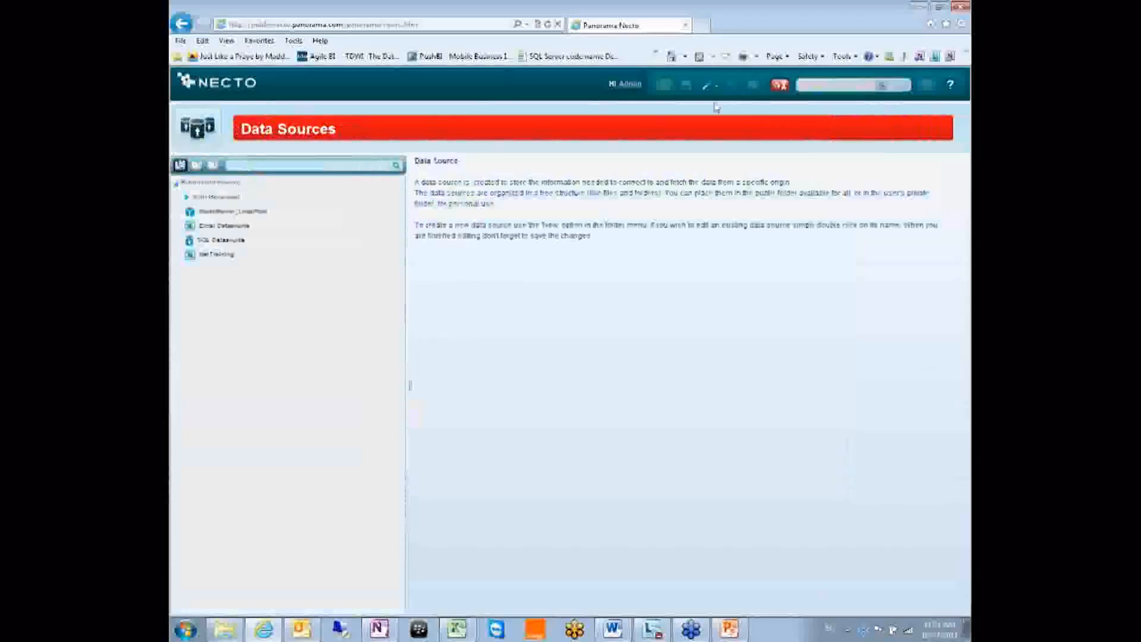
{"action": "left_click", "coordinate": [708, 85]}
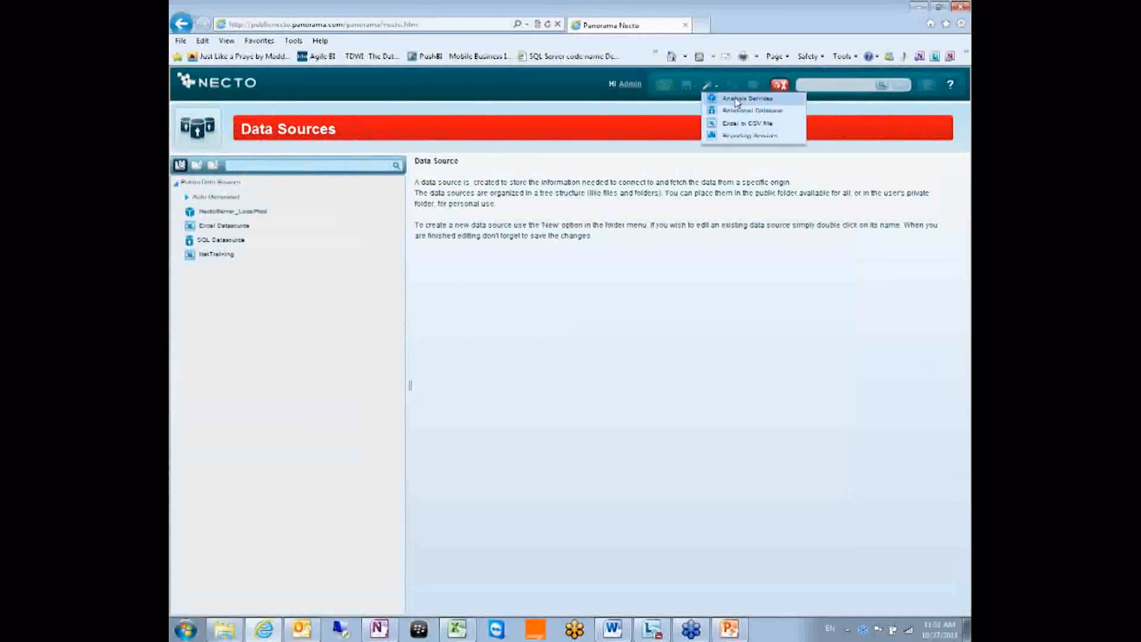
Create a public Reporting Services data source named SSRS, then go back to the dashboard
{"action": "left_click", "coordinate": [757, 139]}
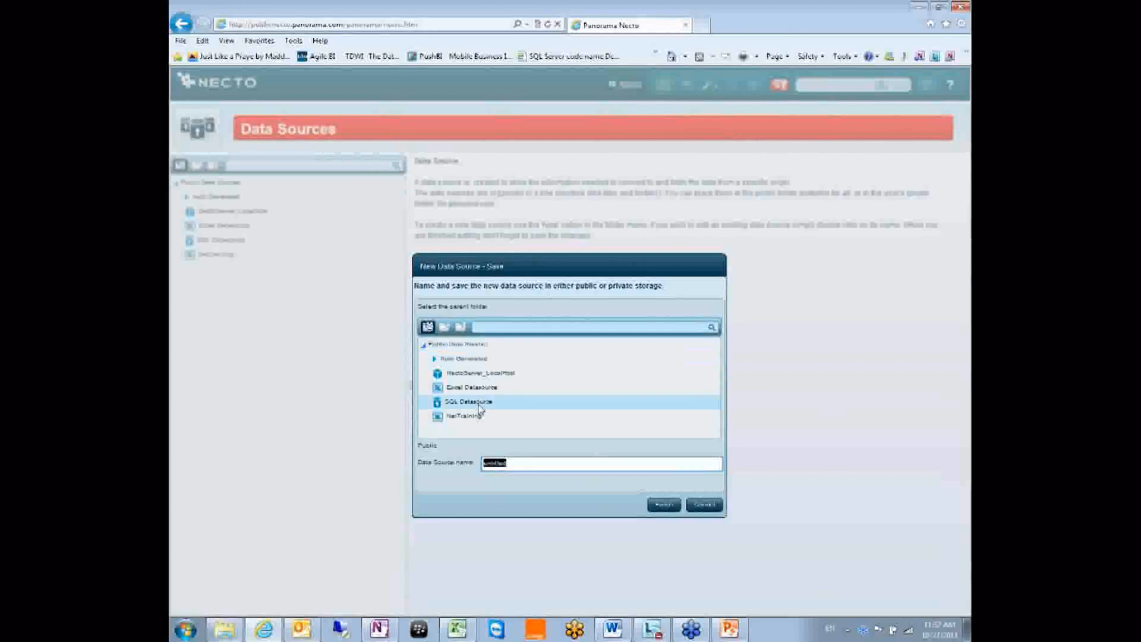
{"action": "type", "text": "s"}
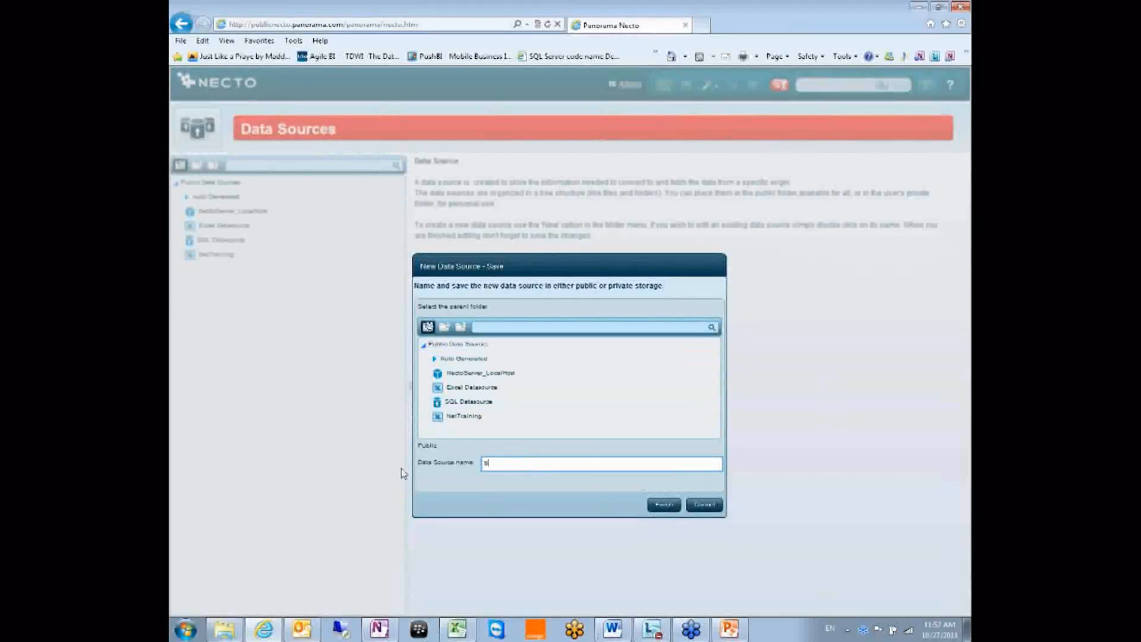
{"action": "left_click", "coordinate": [664, 505]}
{"action": "left_click", "coordinate": [508, 178]}
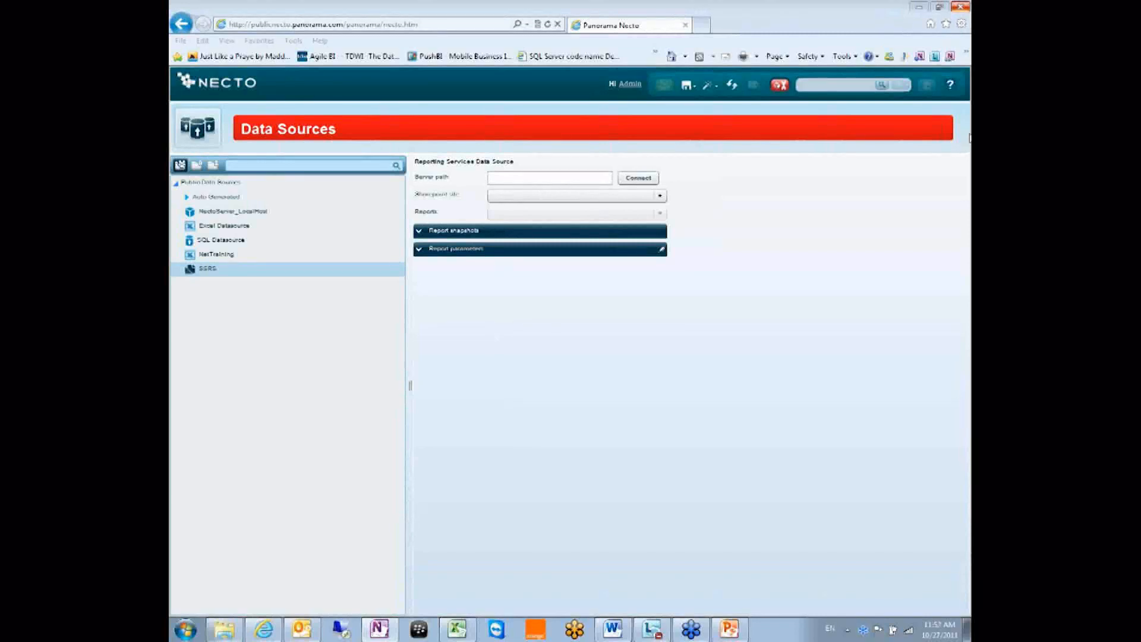
{"action": "left_click", "coordinate": [779, 82]}
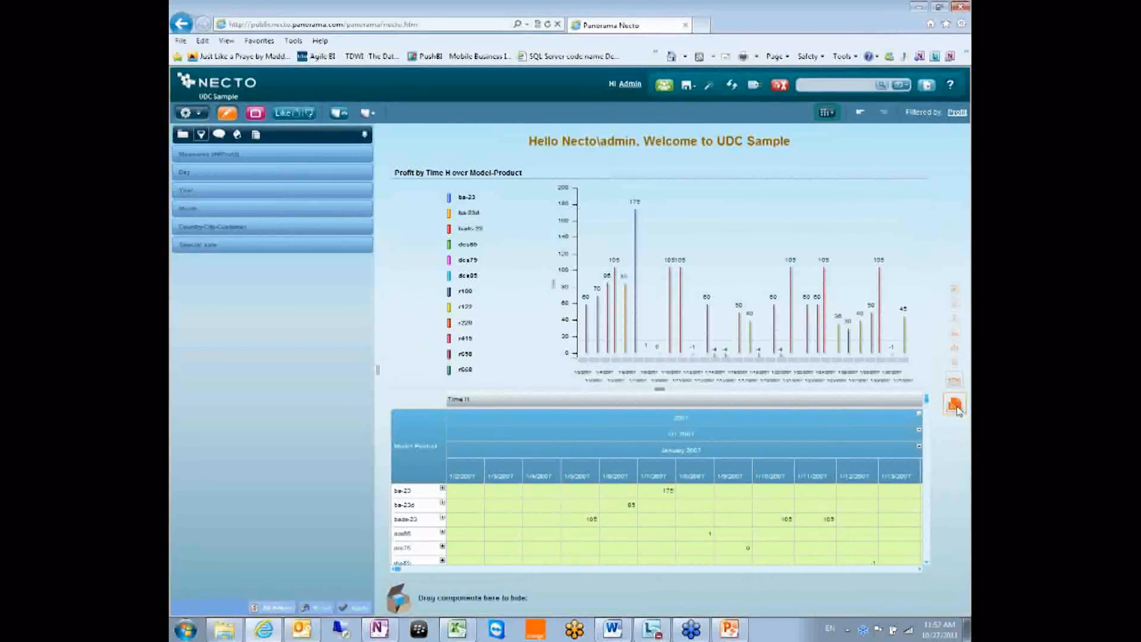
Place a Reporting Services component on the dashboard's right half and focus its Server path field
{"action": "left_click_drag", "start_coordinate": [959, 410], "coordinate": [931, 355]}
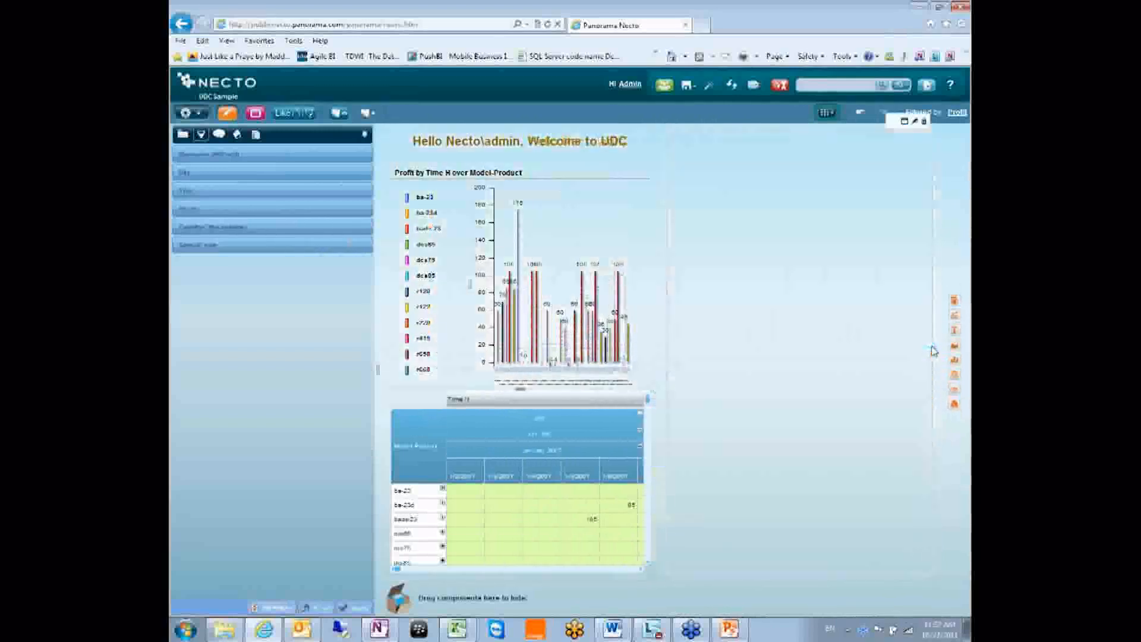
{"action": "left_click", "coordinate": [614, 250]}
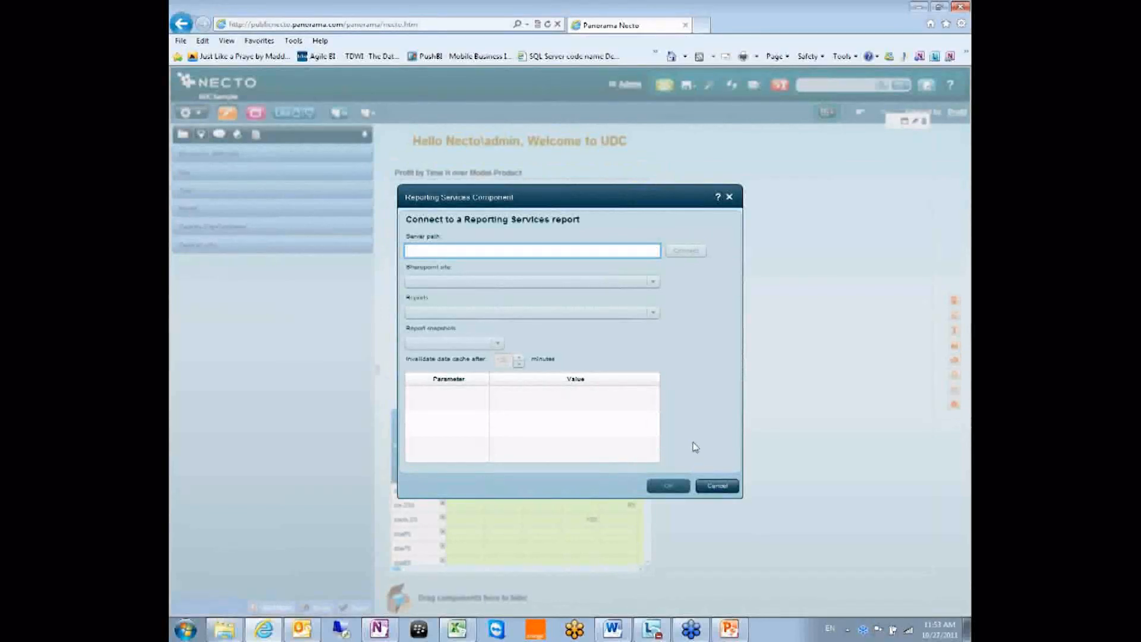
Cancel the Reporting Services Component dialog, leaving the new panel empty
{"action": "left_click", "coordinate": [713, 485]}
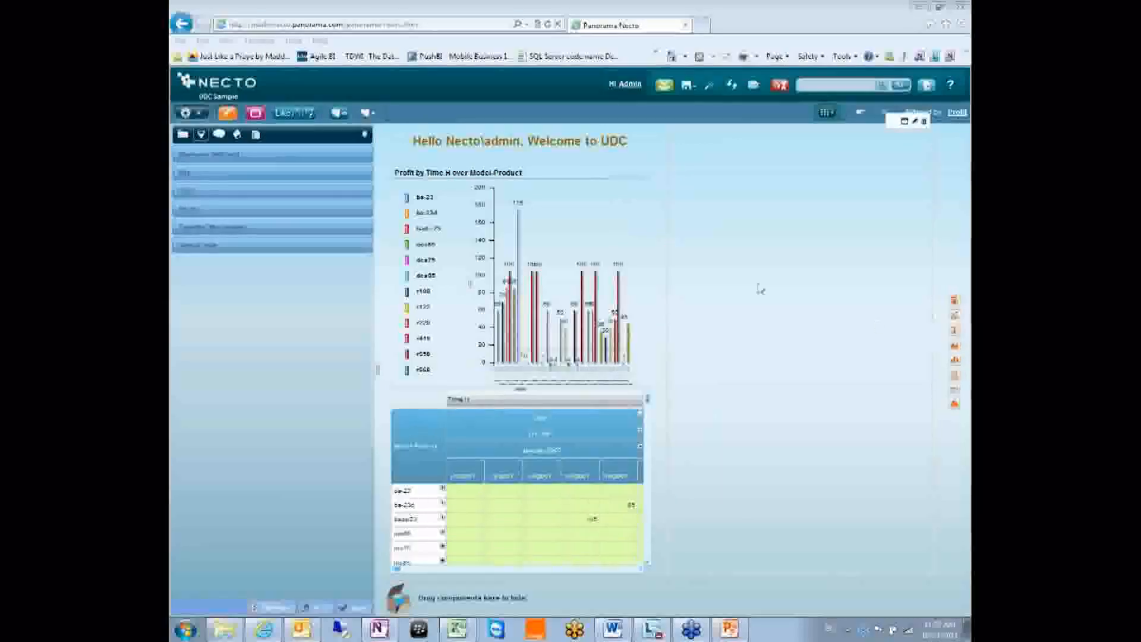
Remove the empty Reporting Services panel from the dashboard
{"action": "left_click", "coordinate": [721, 265]}
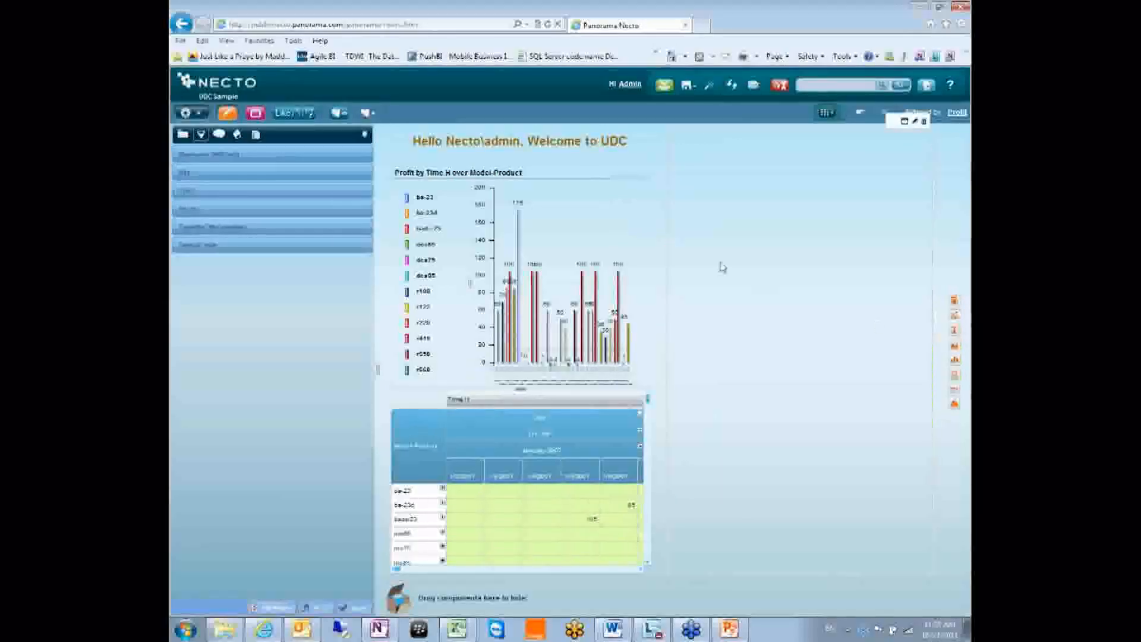
{"action": "left_click", "coordinate": [959, 9]}
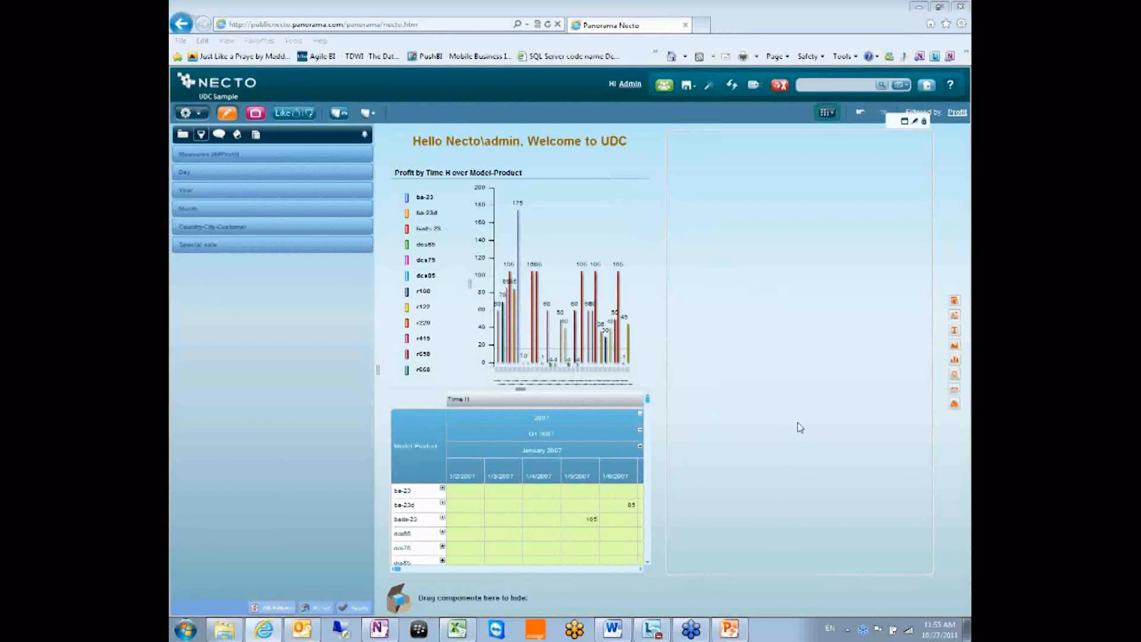
{"action": "left_click", "coordinate": [924, 121]}
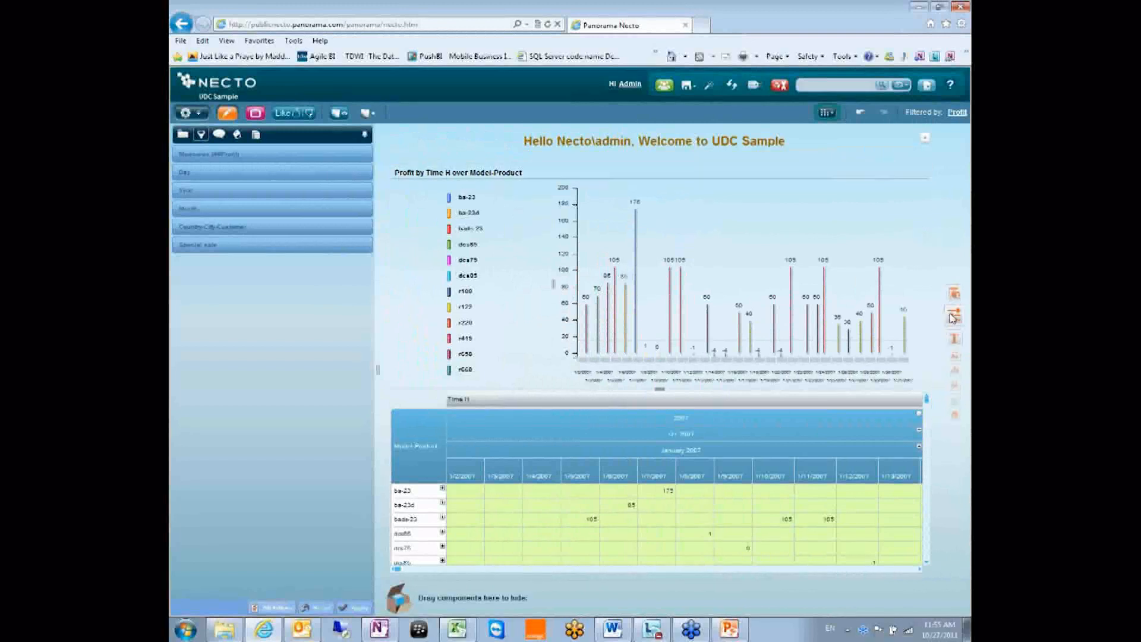
Add a new view component, pick the Necto UDC Net training model, then cancel the wizard
{"action": "left_click_drag", "start_coordinate": [953, 318], "coordinate": [927, 354]}
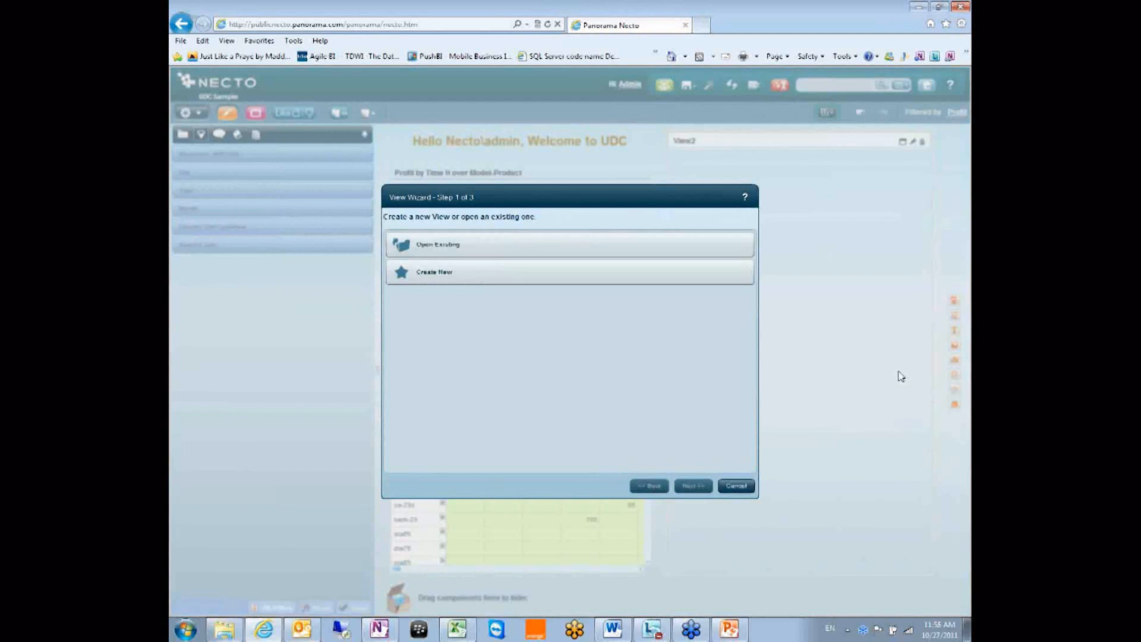
{"action": "left_click", "coordinate": [539, 266]}
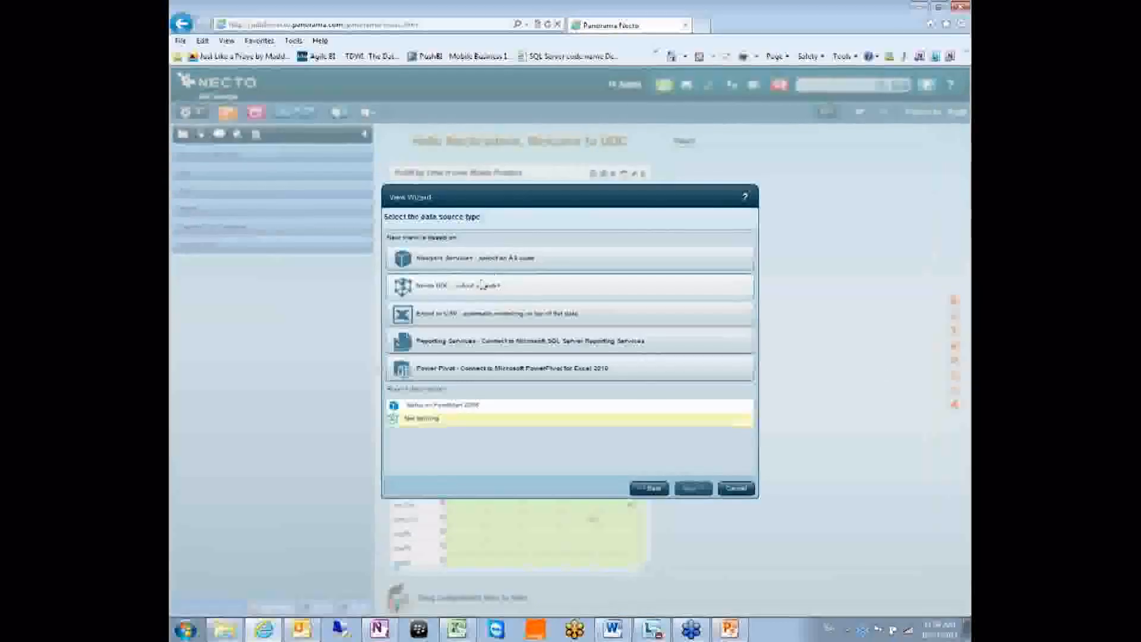
{"action": "left_click", "coordinate": [431, 294]}
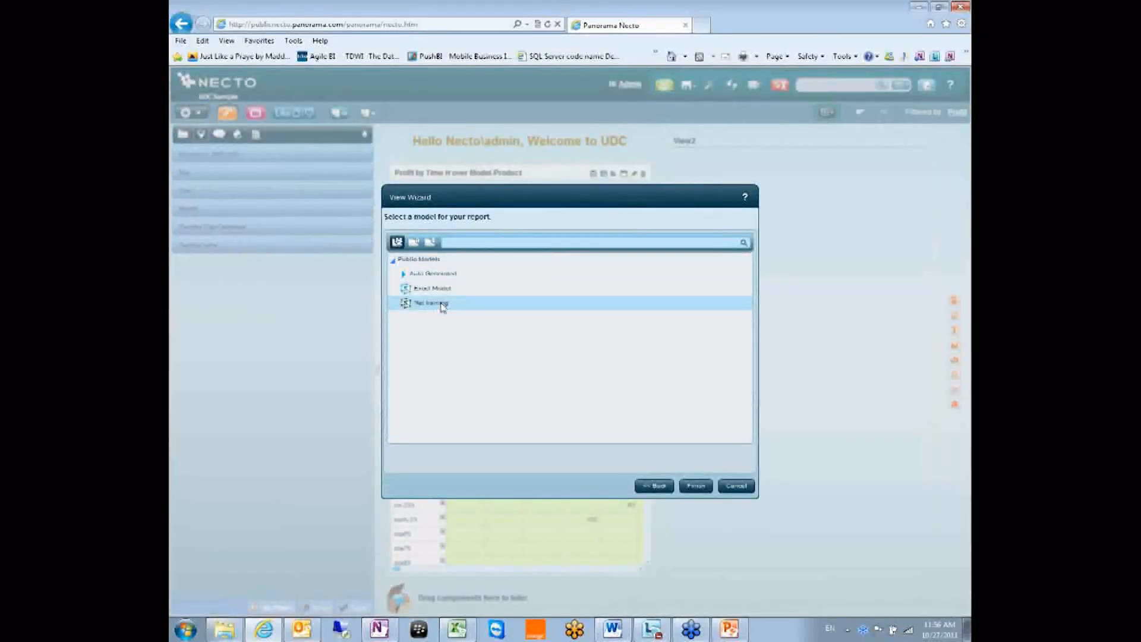
{"action": "left_click", "coordinate": [443, 307]}
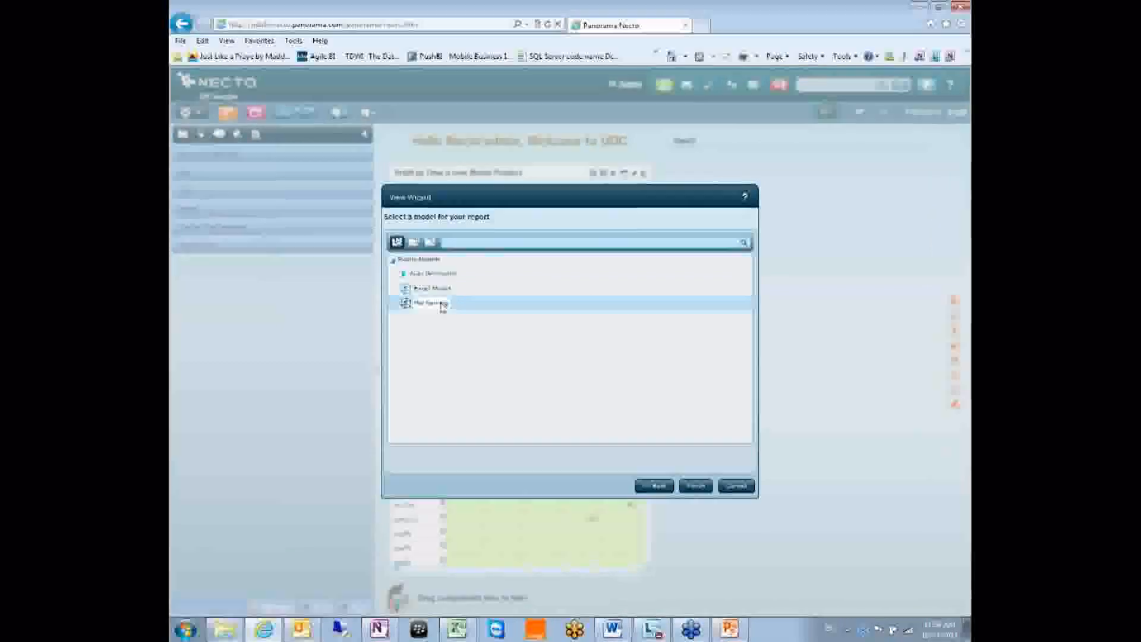
{"action": "left_click", "coordinate": [738, 488]}
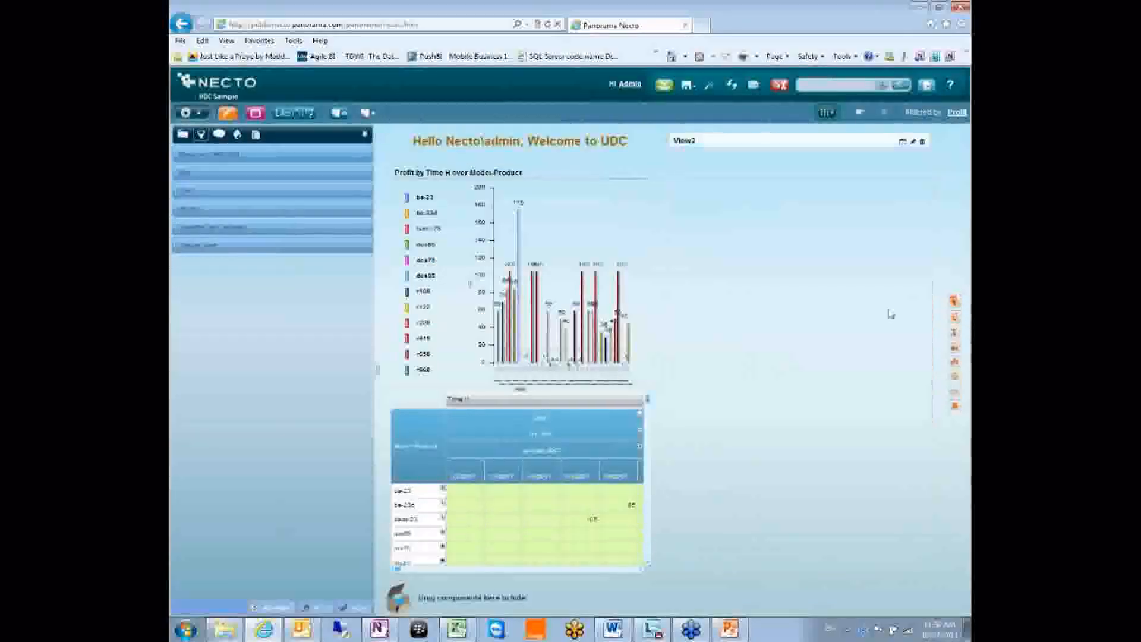
Edit View2 and choose Create New to reach the data source type page
{"action": "left_click", "coordinate": [914, 141]}
{"action": "left_click", "coordinate": [459, 278]}
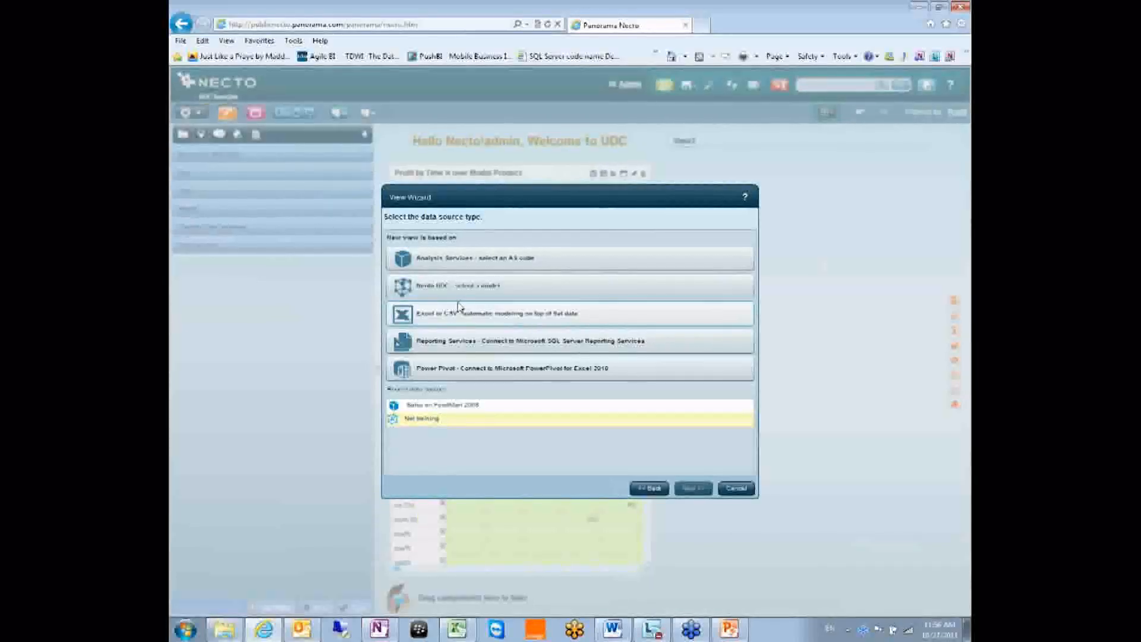
Base View2 on Sheet1 of the uploaded 07_Sample_data_source.xls Excel file and finish
{"action": "left_click", "coordinate": [462, 315]}
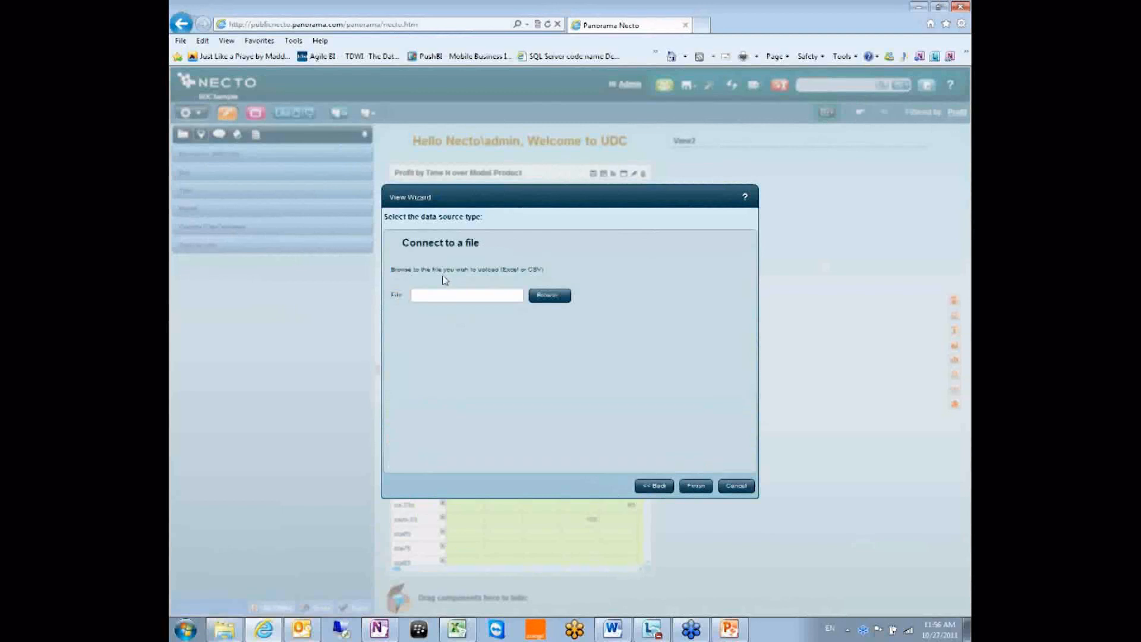
{"action": "left_click", "coordinate": [549, 296]}
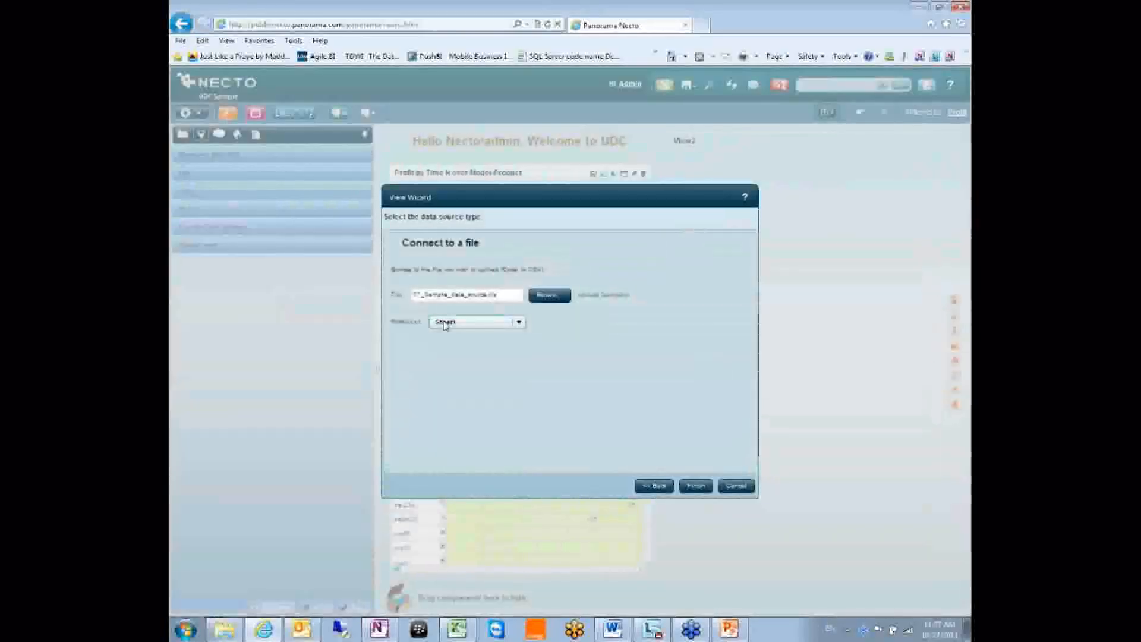
{"action": "left_click", "coordinate": [445, 325]}
{"action": "left_click", "coordinate": [446, 336]}
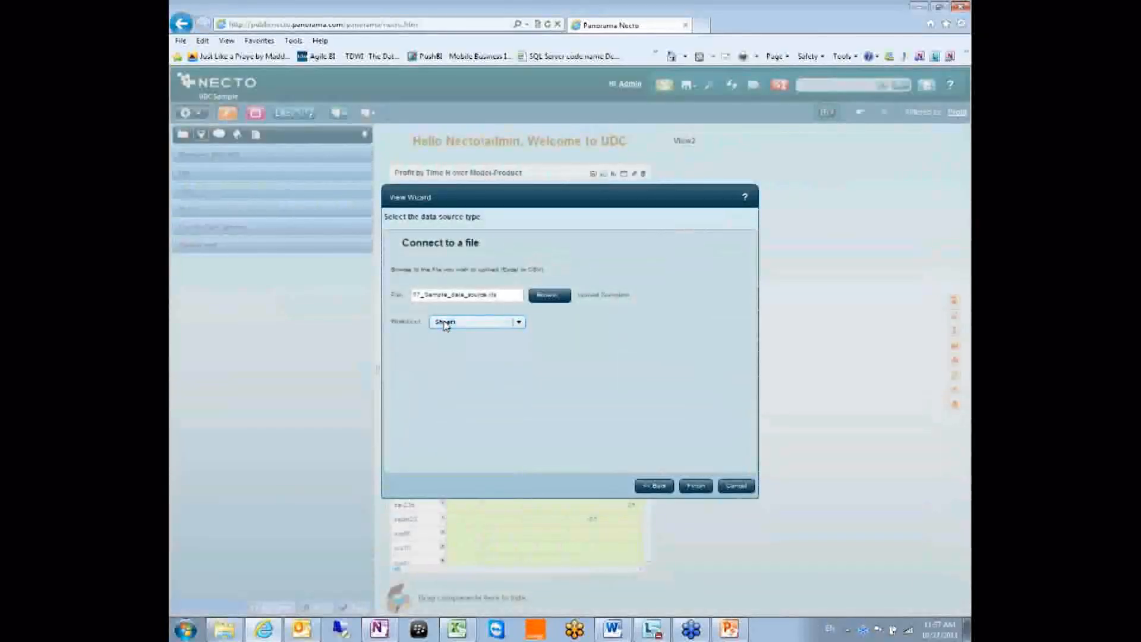
{"action": "left_click", "coordinate": [702, 485]}
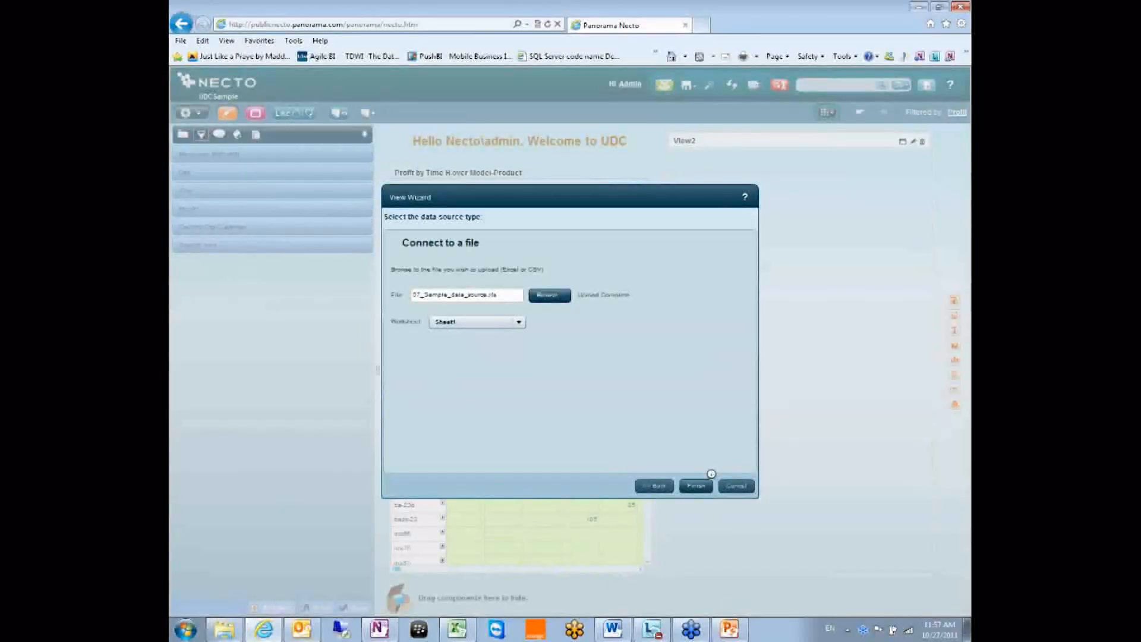
{"action": "left_click", "coordinate": [711, 483]}
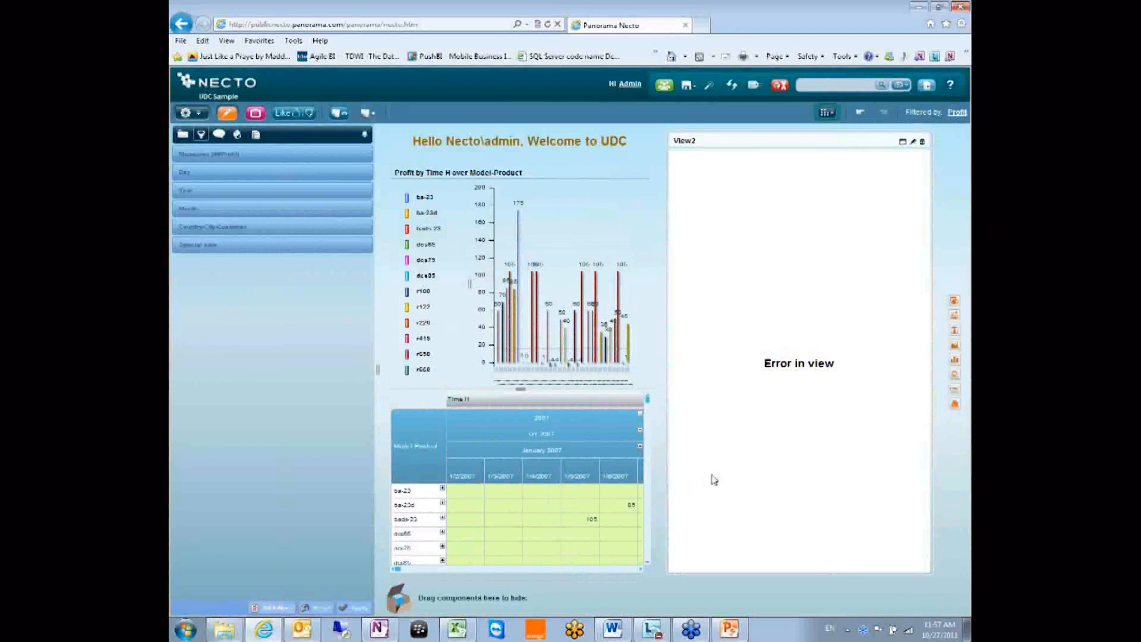
Rebuild View2 from the re-uploaded Excel file, showing the Profit by Date of sale_full_1 over Special sale chart
{"action": "left_click", "coordinate": [908, 146]}
{"action": "left_click", "coordinate": [430, 272]}
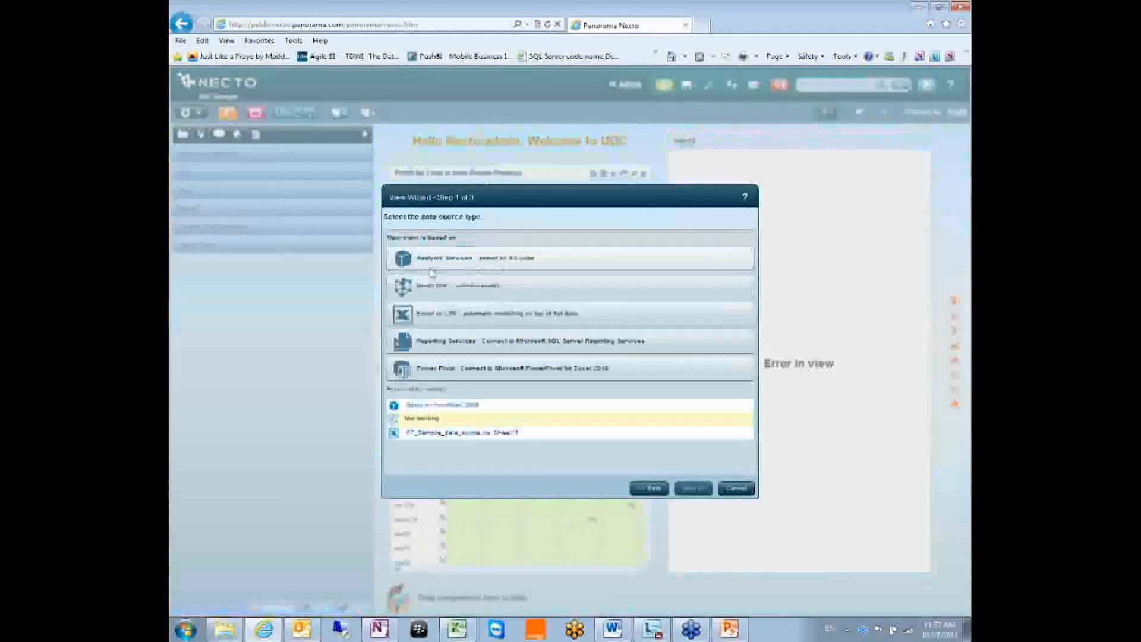
{"action": "left_click", "coordinate": [442, 315]}
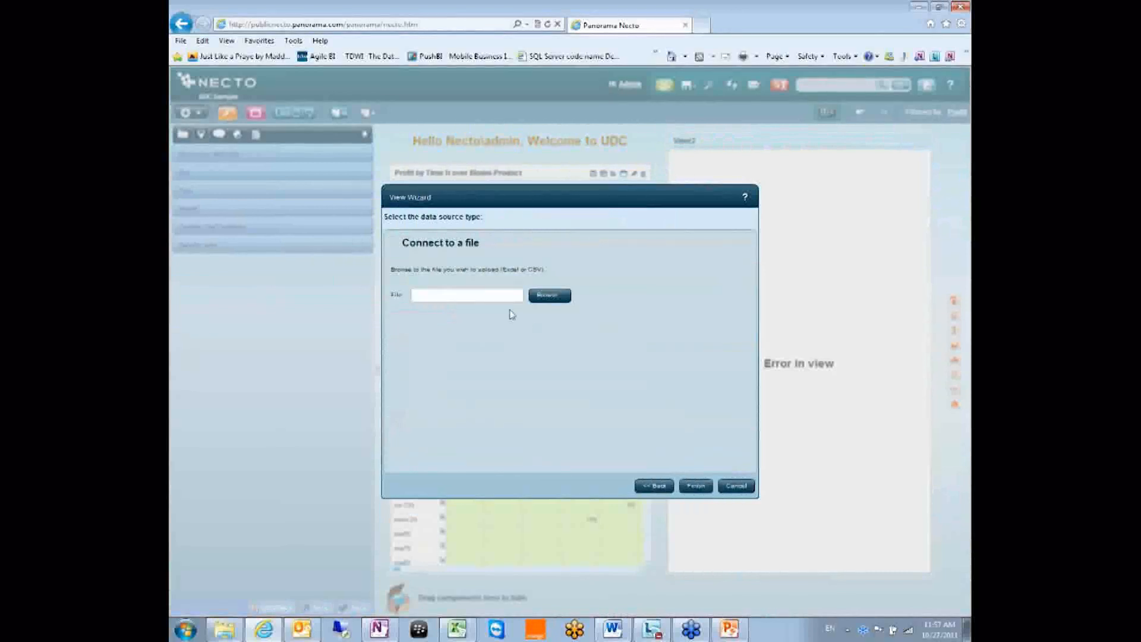
{"action": "left_click", "coordinate": [547, 297]}
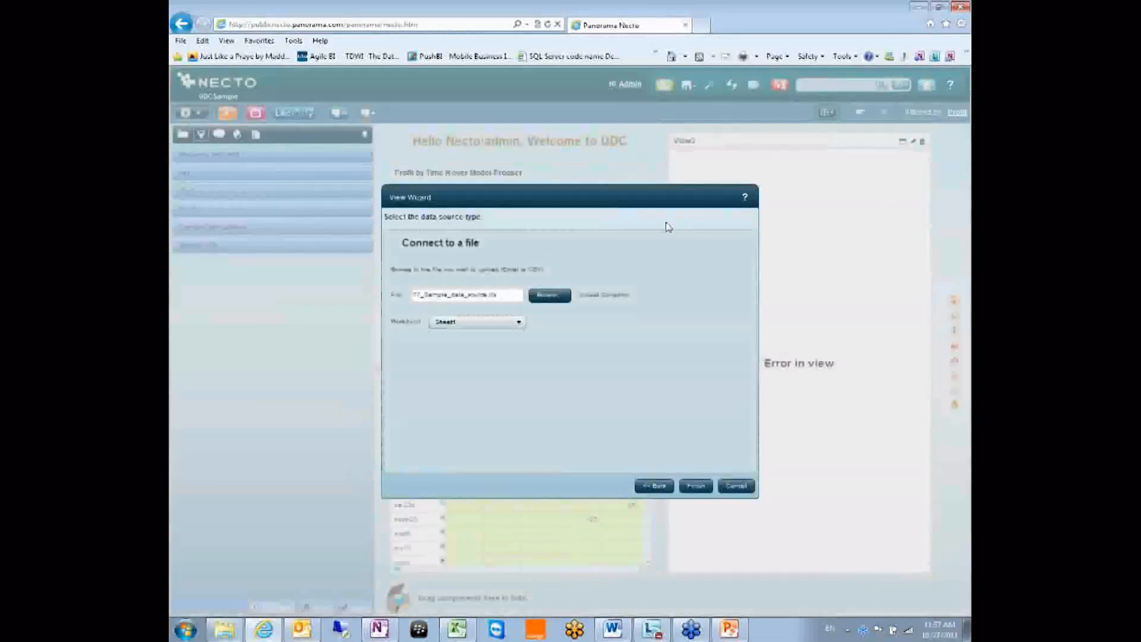
{"action": "left_click", "coordinate": [695, 486]}
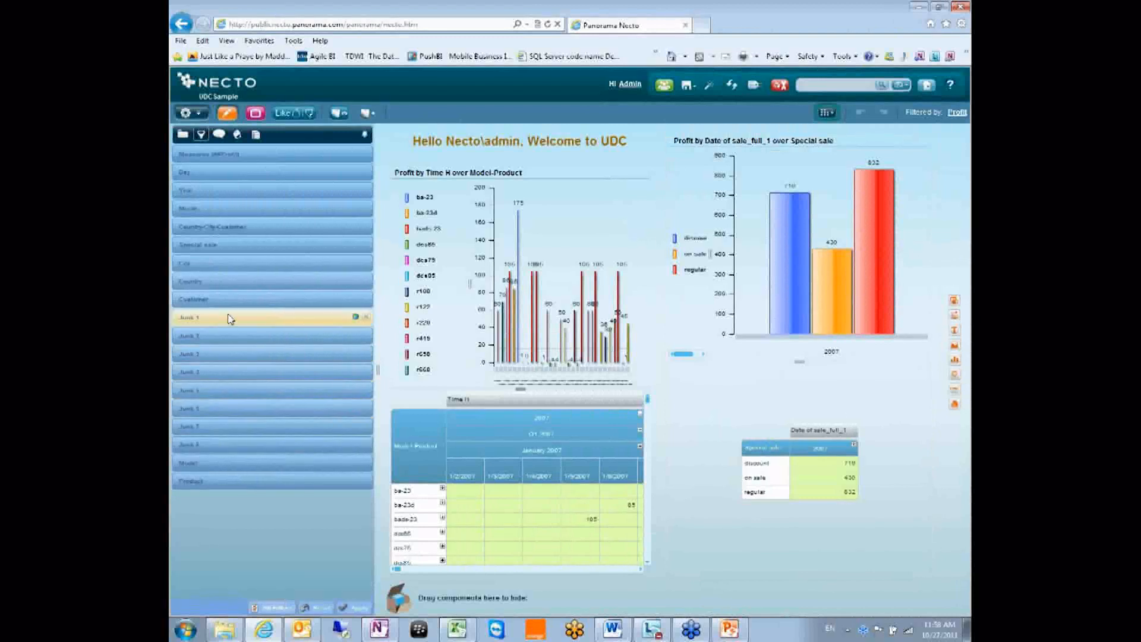
Remove all six Junk dimensions from the dashboard's dimension list and apply the change
{"action": "left_click", "coordinate": [366, 319]}
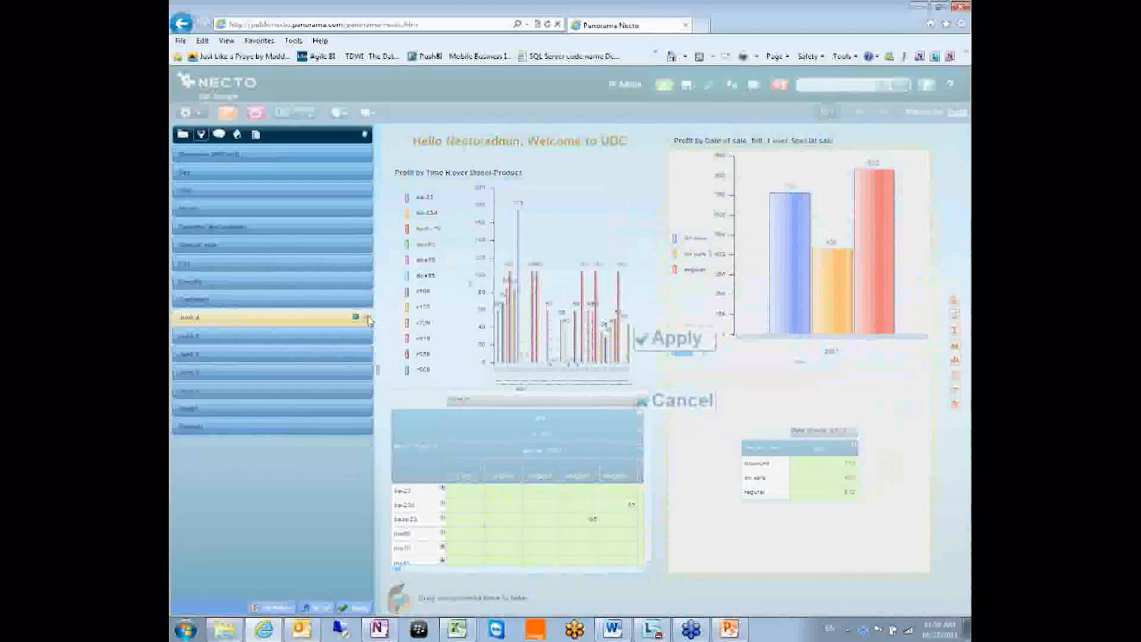
{"action": "left_click", "coordinate": [367, 319]}
{"action": "left_click", "coordinate": [367, 318]}
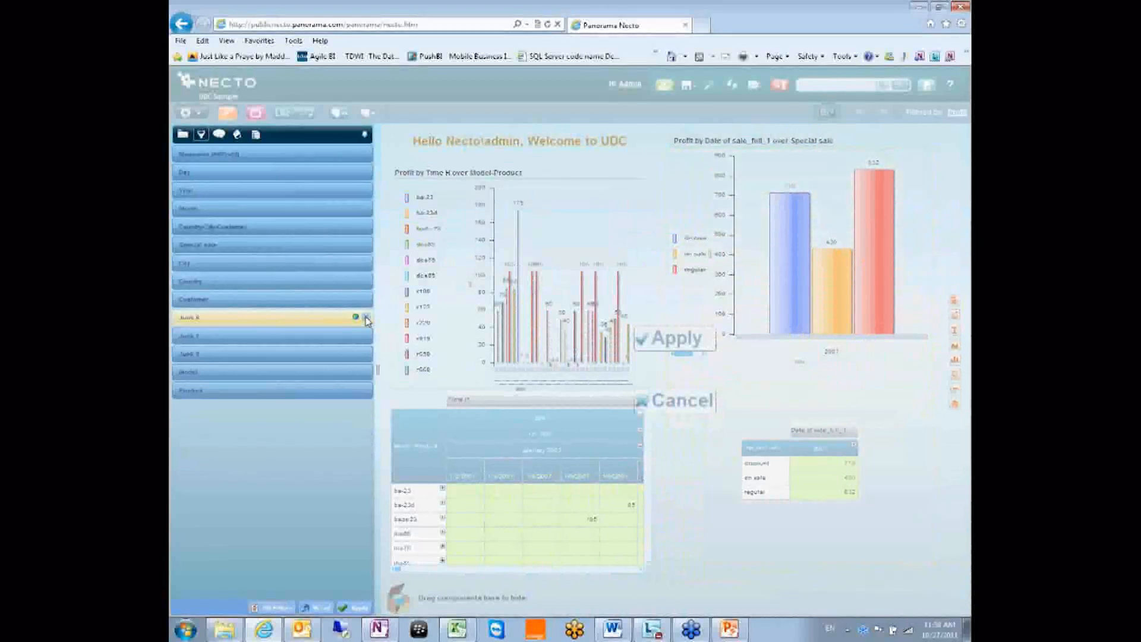
{"action": "left_click", "coordinate": [366, 318]}
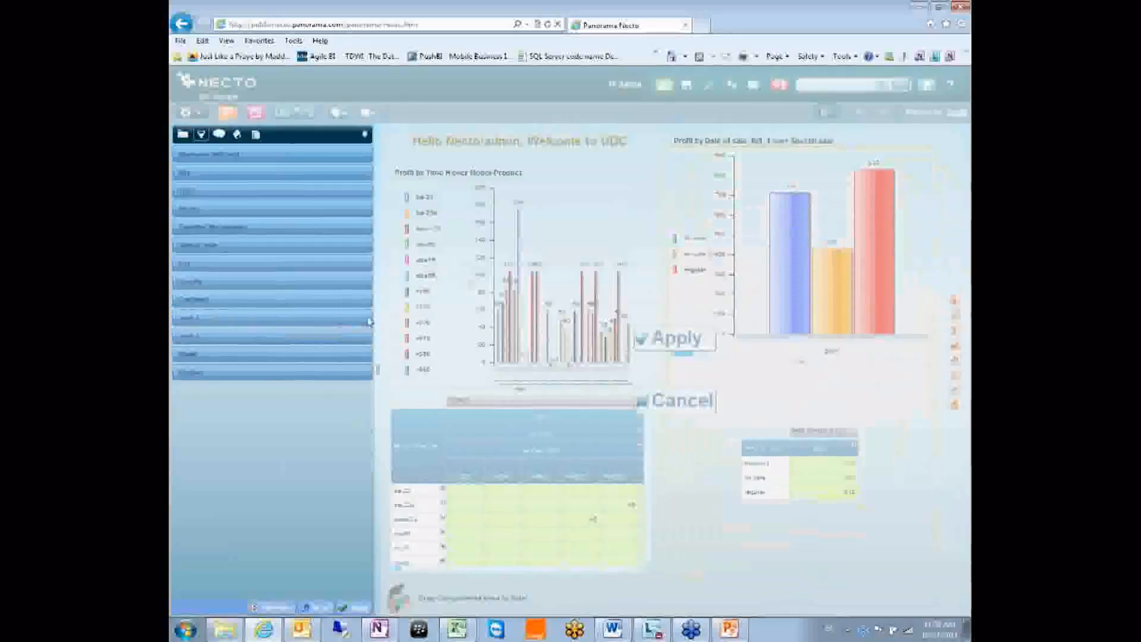
{"action": "left_click", "coordinate": [366, 318]}
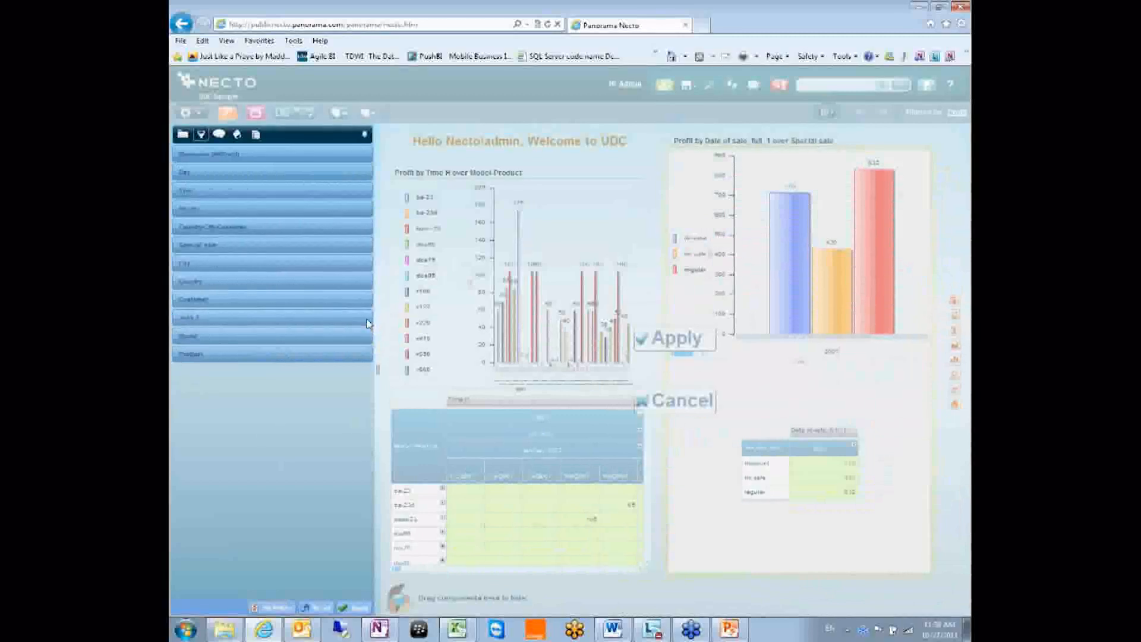
{"action": "left_click", "coordinate": [366, 318]}
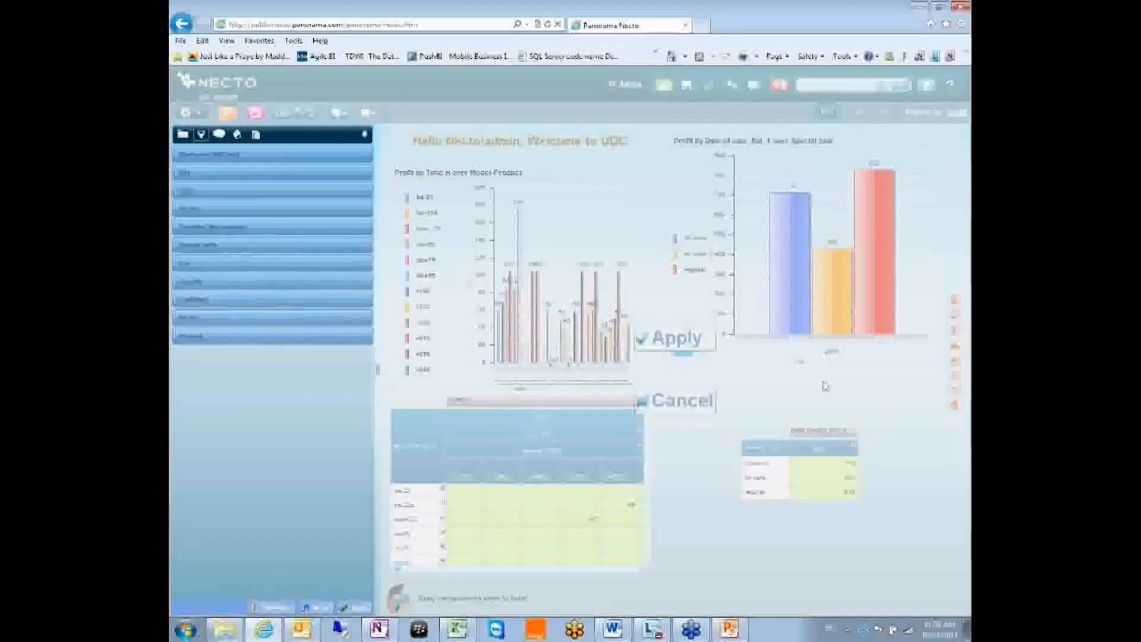
{"action": "left_click", "coordinate": [673, 338]}
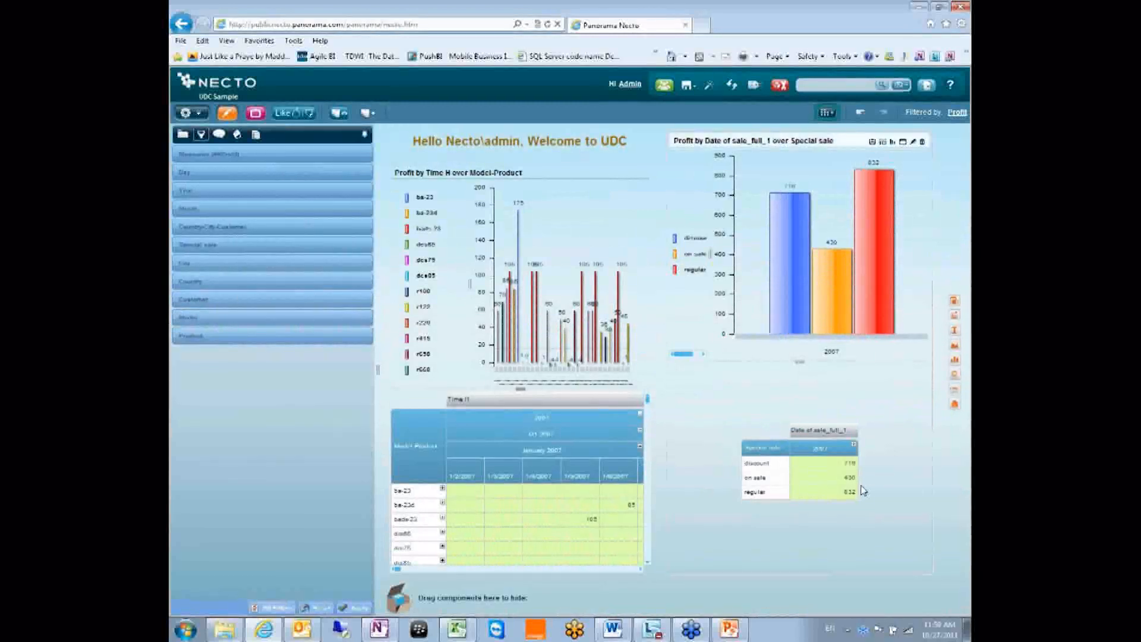
Maximize the Special sale profit chart, remove its Junk dimensions, then restore it into the dashboard
{"action": "left_click", "coordinate": [903, 142]}
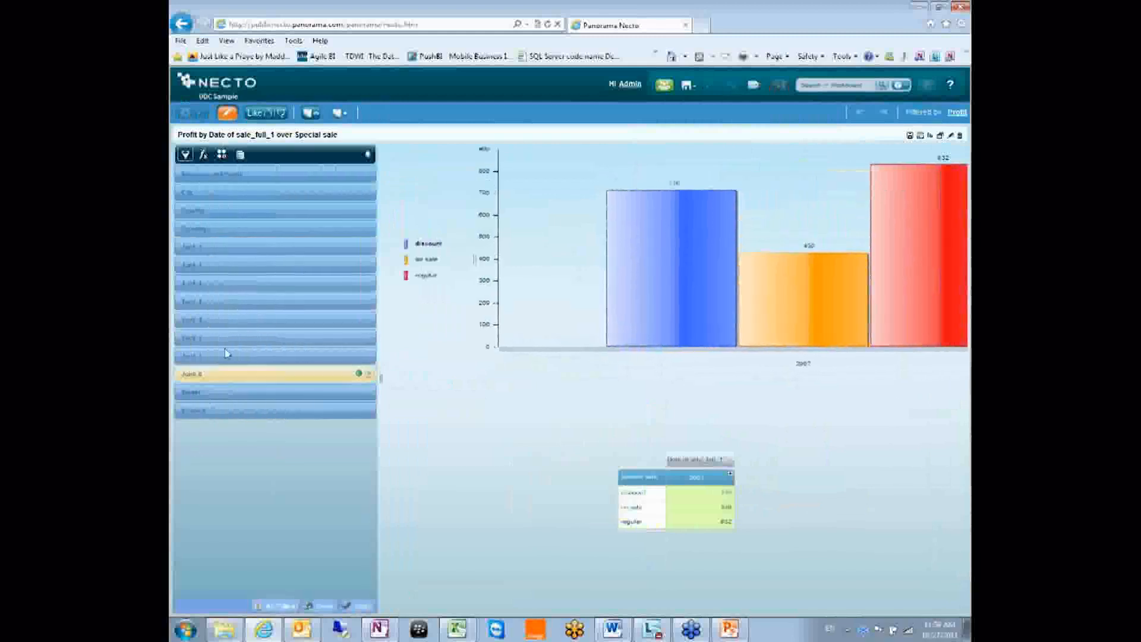
{"action": "left_click", "coordinate": [371, 247]}
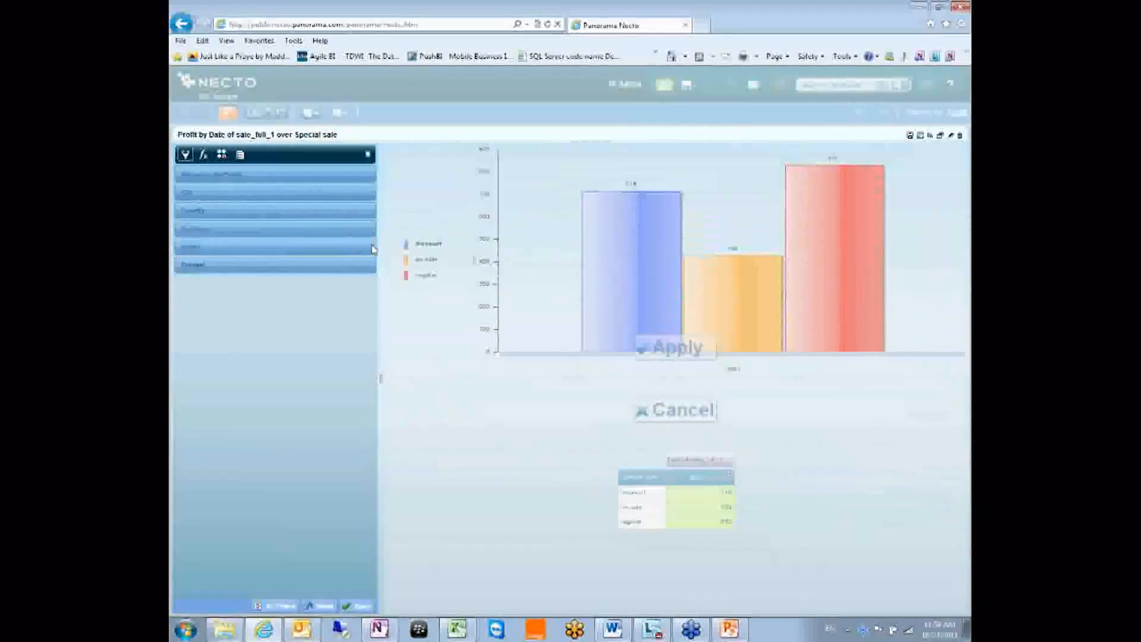
{"action": "left_click", "coordinate": [676, 346]}
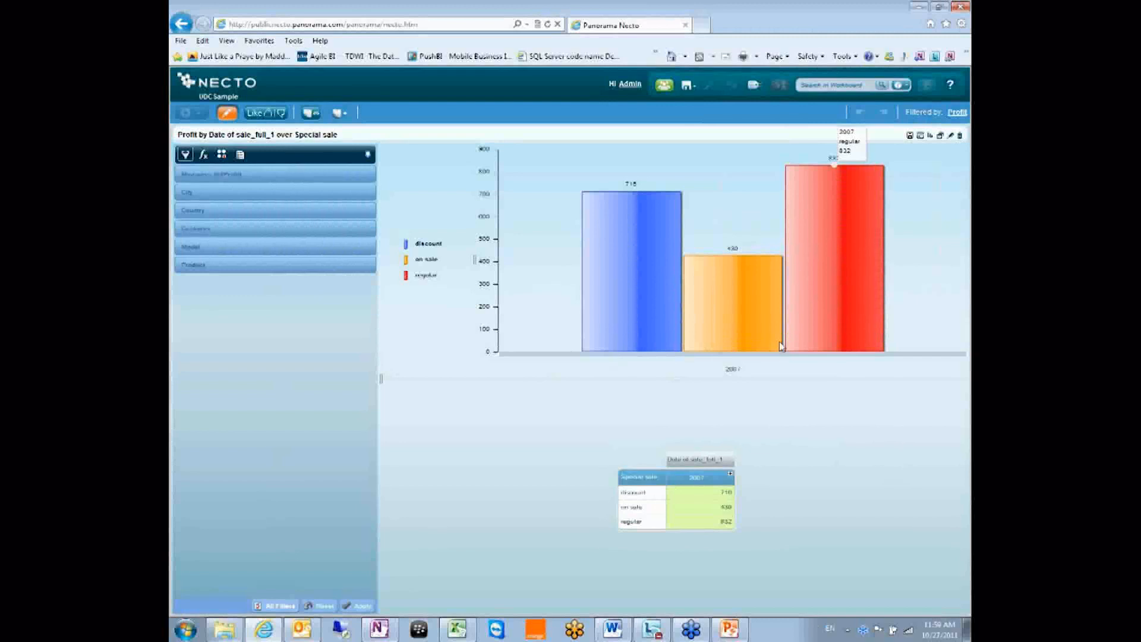
{"action": "left_click", "coordinate": [941, 136]}
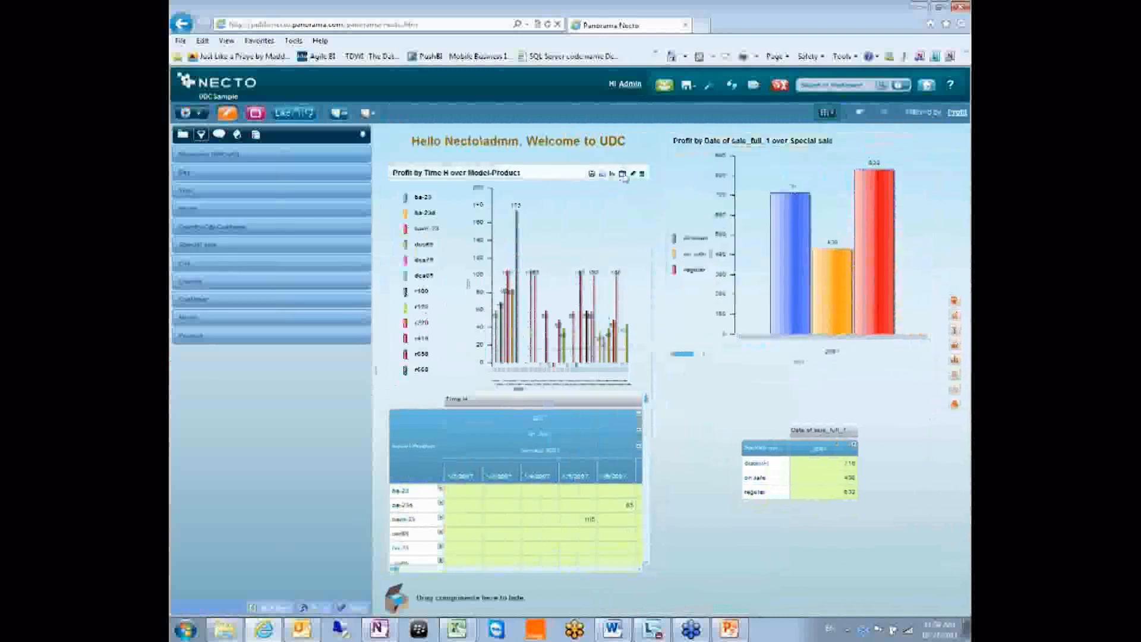
Maximize the Profit by Time H over Model-Product report and dismiss the browser's not-responding notice
{"action": "left_click", "coordinate": [622, 174]}
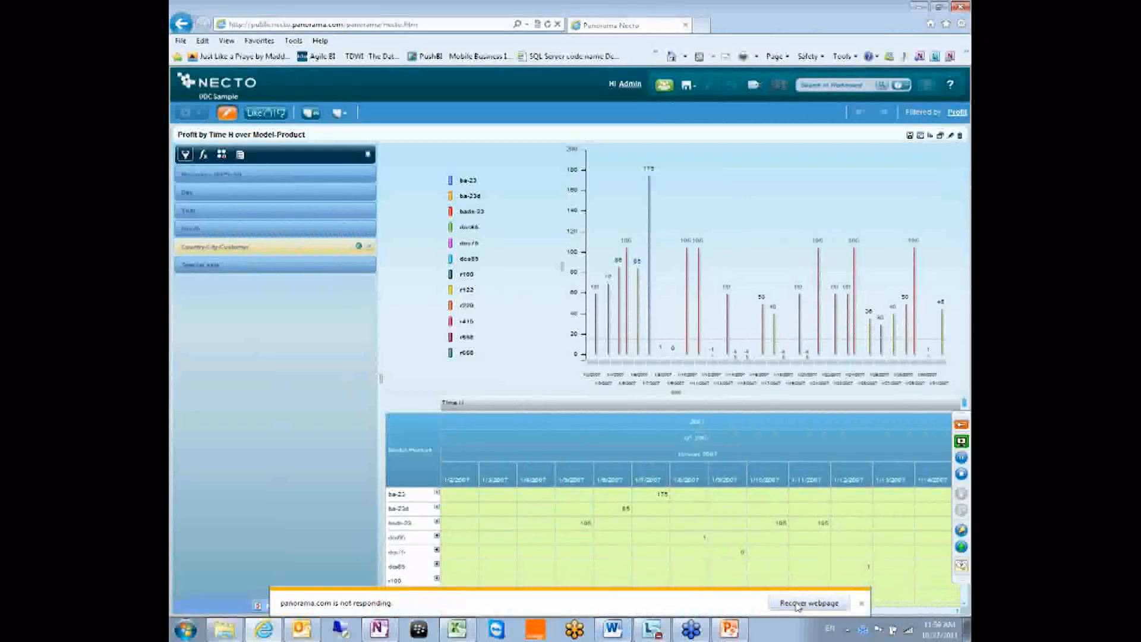
{"action": "left_click", "coordinate": [862, 604]}
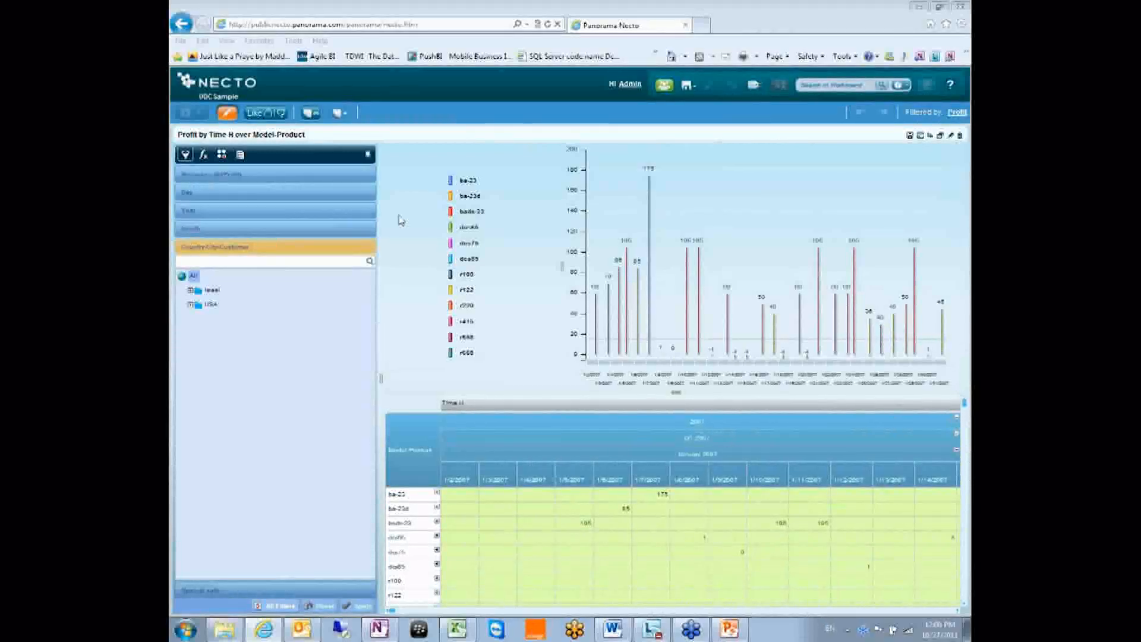
{"action": "left_click", "coordinate": [506, 217]}
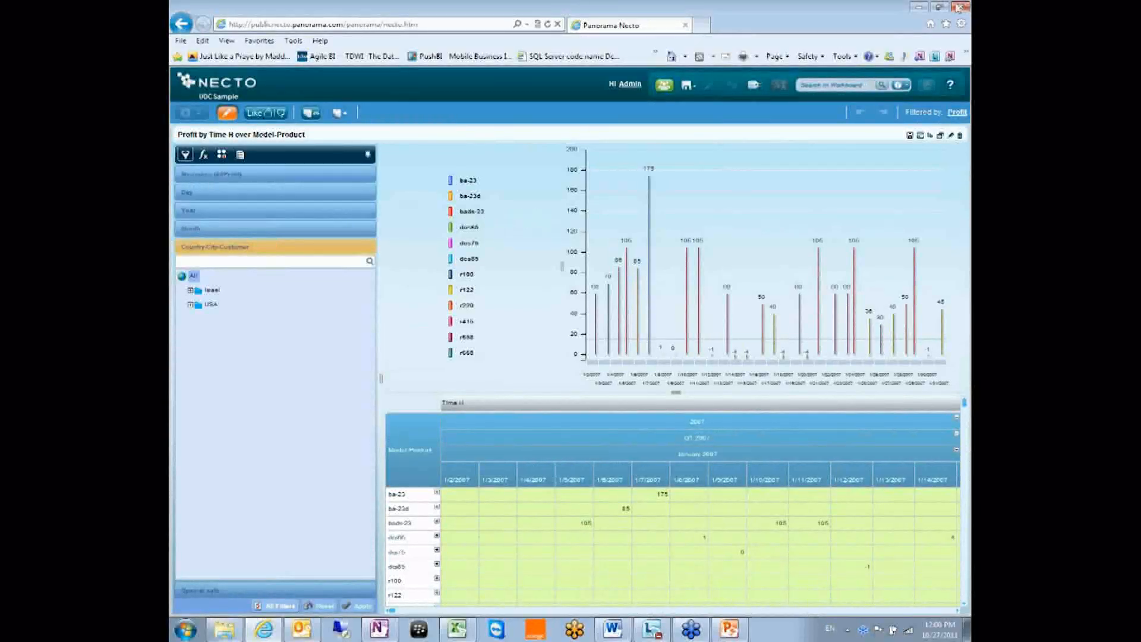
{"action": "left_click", "coordinate": [793, 425]}
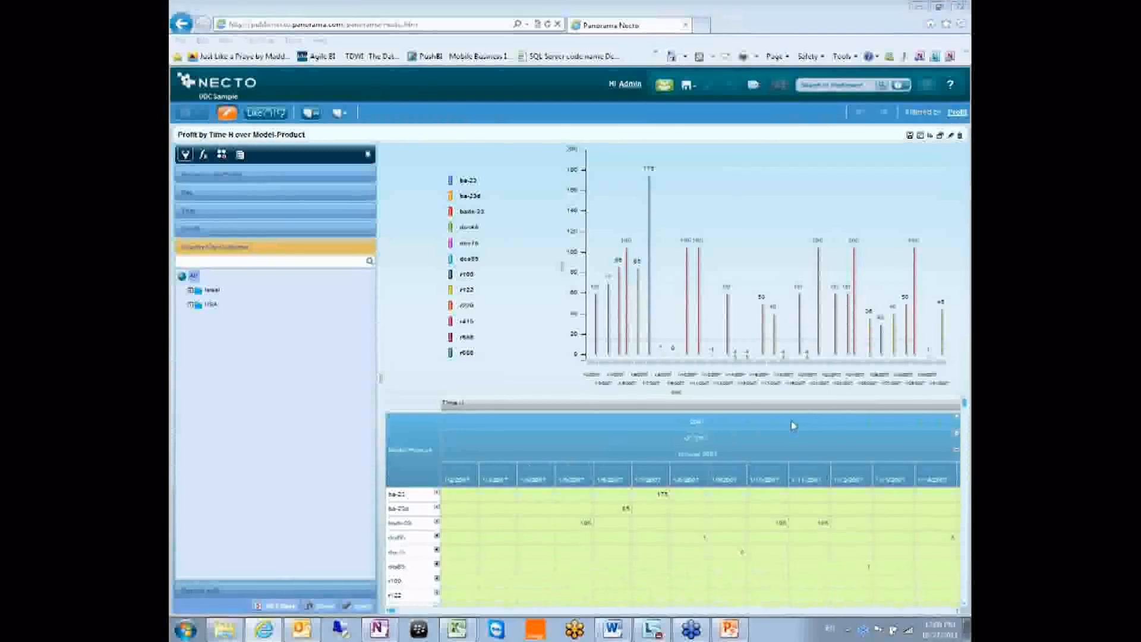
{"action": "left_click", "coordinate": [787, 208]}
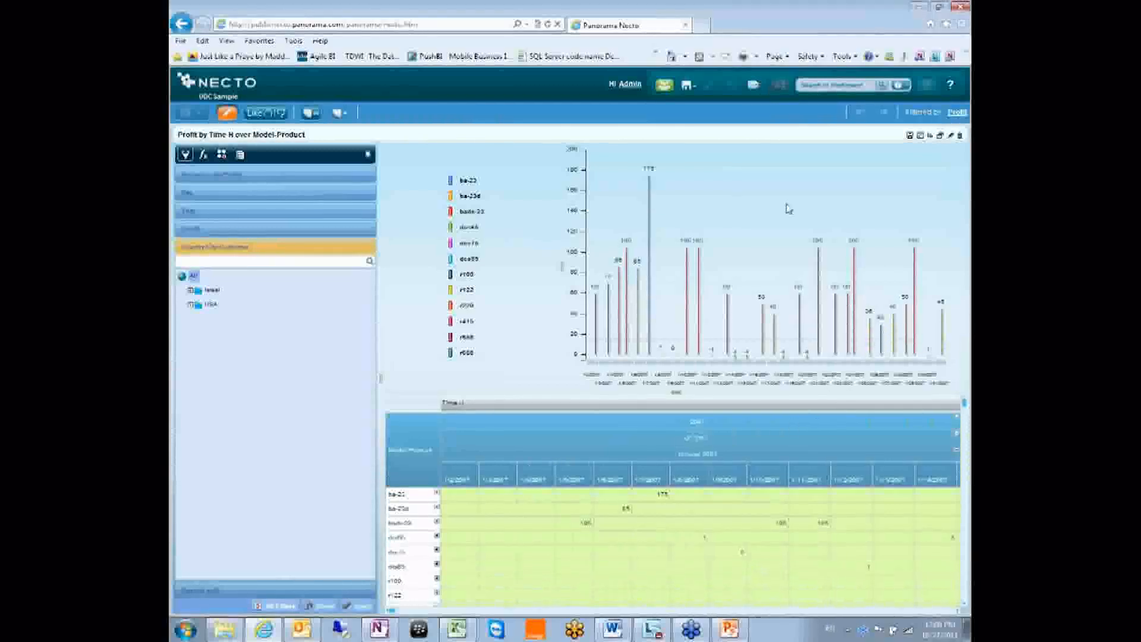
Restore the Model-Product report into the dashboard and bring up the components gallery
{"action": "left_click", "coordinate": [941, 136]}
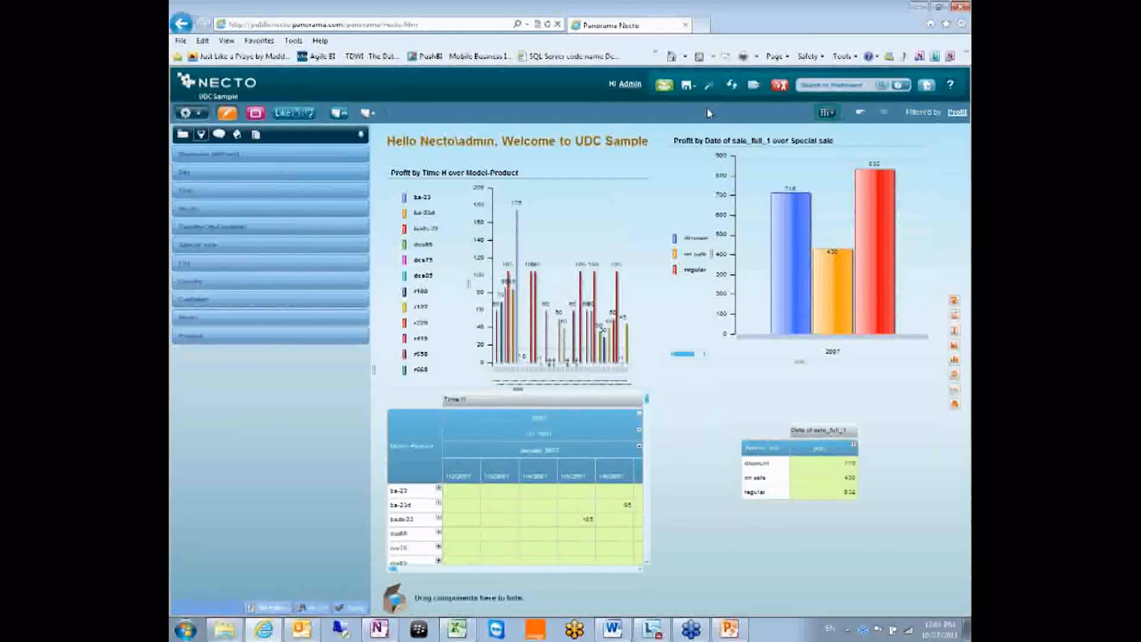
{"action": "left_click", "coordinate": [237, 135]}
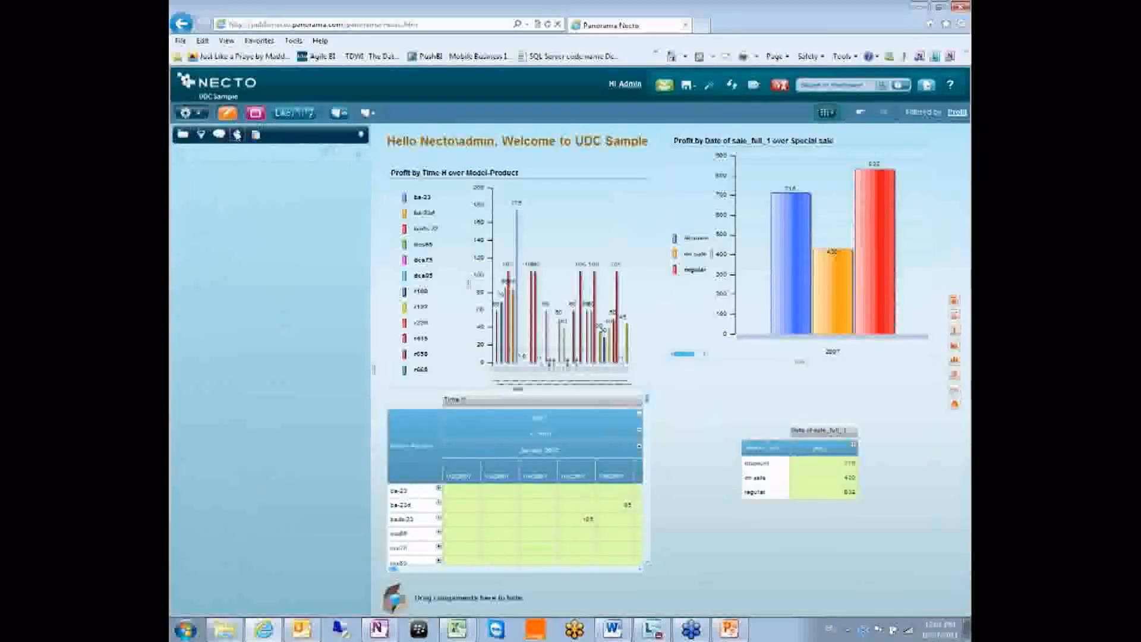
Drop a Measures by Time table above the Model-Product chart and collapse the side panel
{"action": "mouse_move", "coordinate": [262, 202]}
{"action": "left_mouse_down"}
{"action": "mouse_move", "coordinate": [286, 217]}
{"action": "mouse_move", "coordinate": [469, 209]}
{"action": "mouse_move", "coordinate": [536, 386]}
{"action": "mouse_move", "coordinate": [518, 351]}
{"action": "left_mouse_up"}
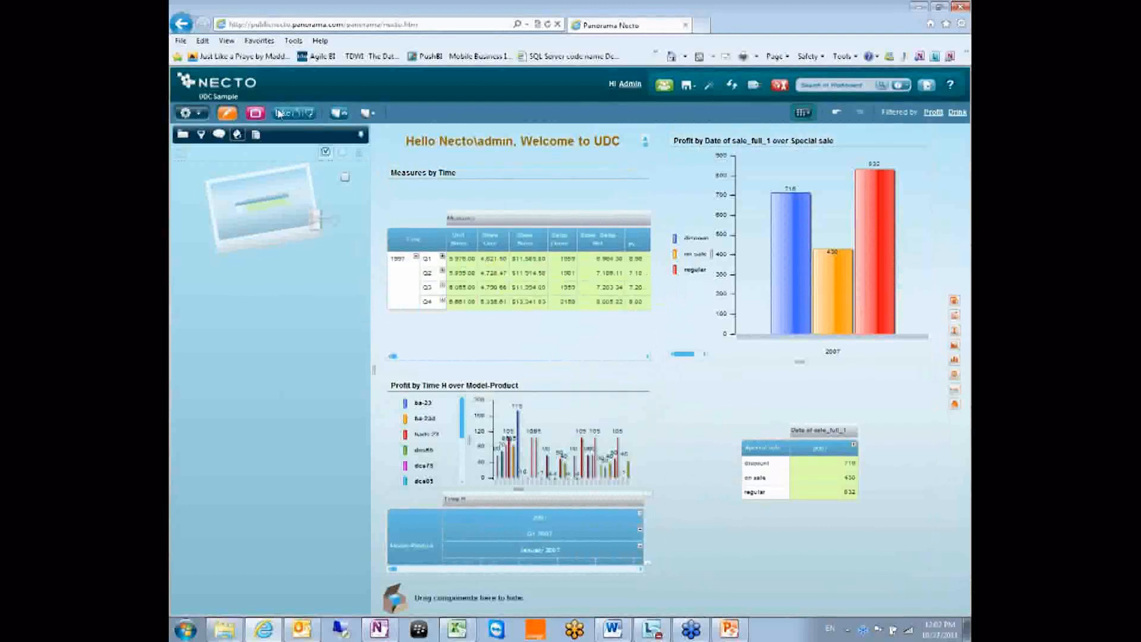
{"action": "left_click", "coordinate": [361, 136]}
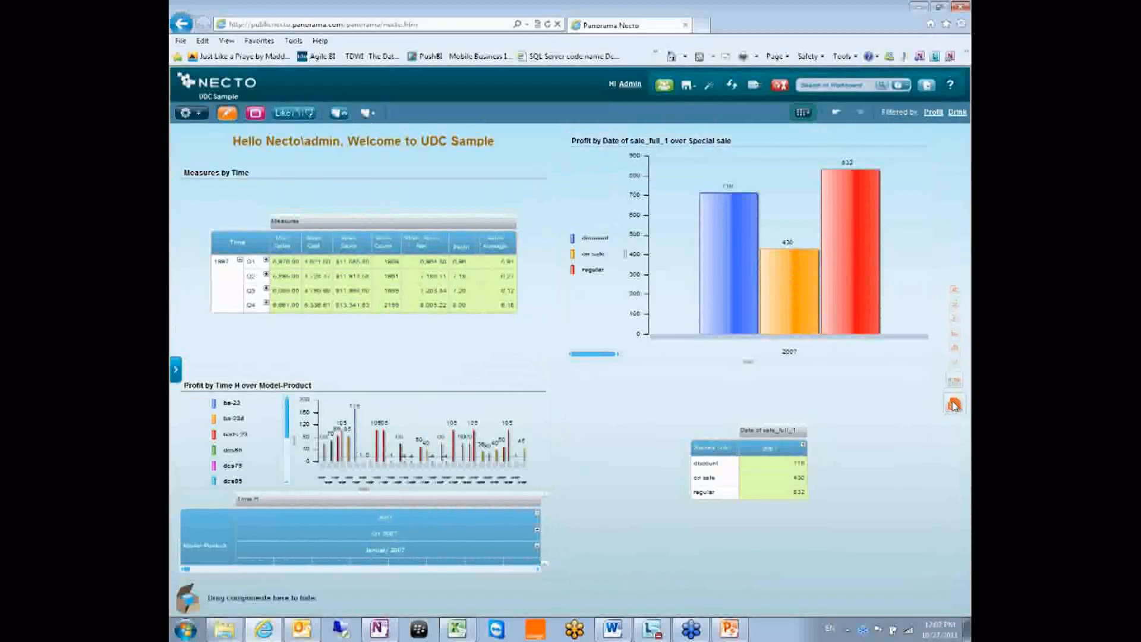
{"action": "left_click_drag", "start_coordinate": [945, 397], "coordinate": [748, 372]}
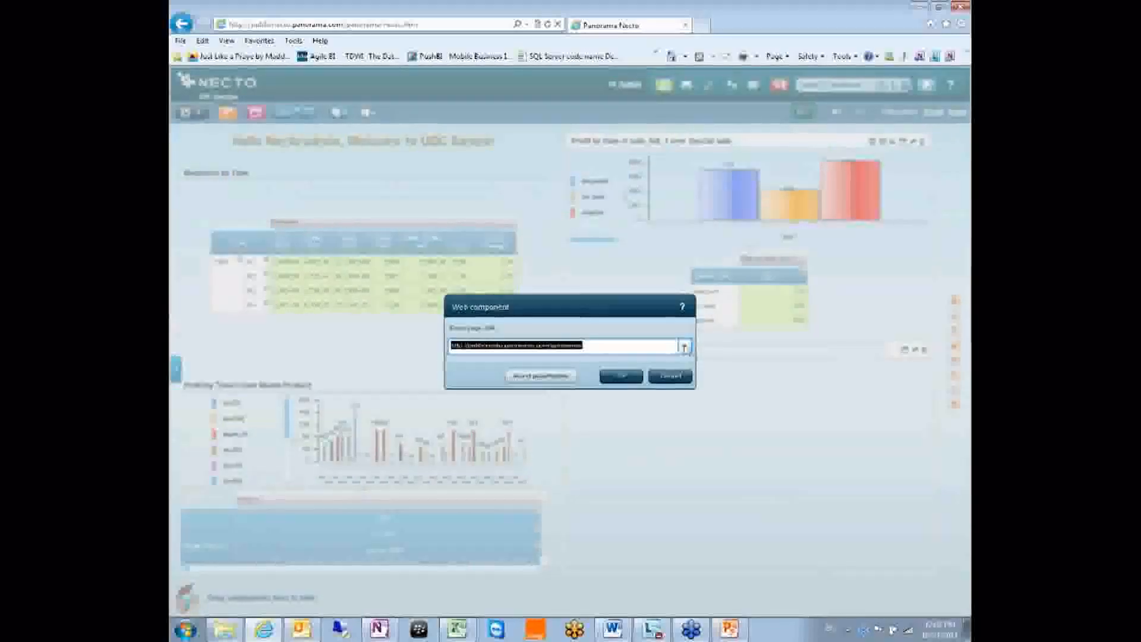
{"action": "left_click", "coordinate": [617, 348]}
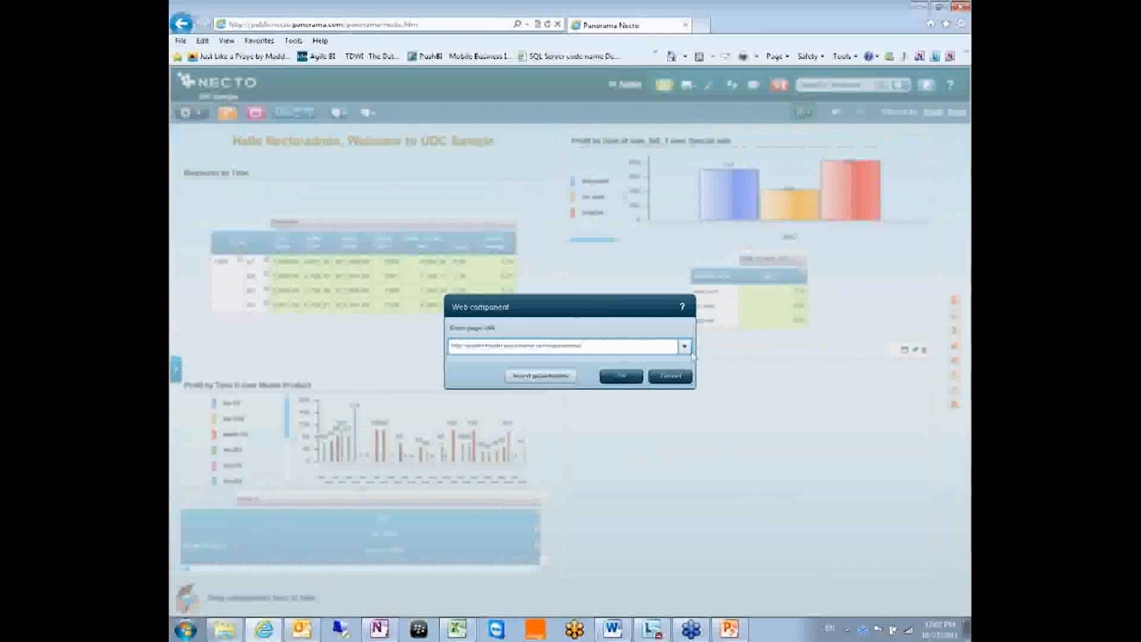
{"action": "type", "text": "/"}
{"action": "left_click_drag", "start_coordinate": [648, 349], "coordinate": [468, 340]}
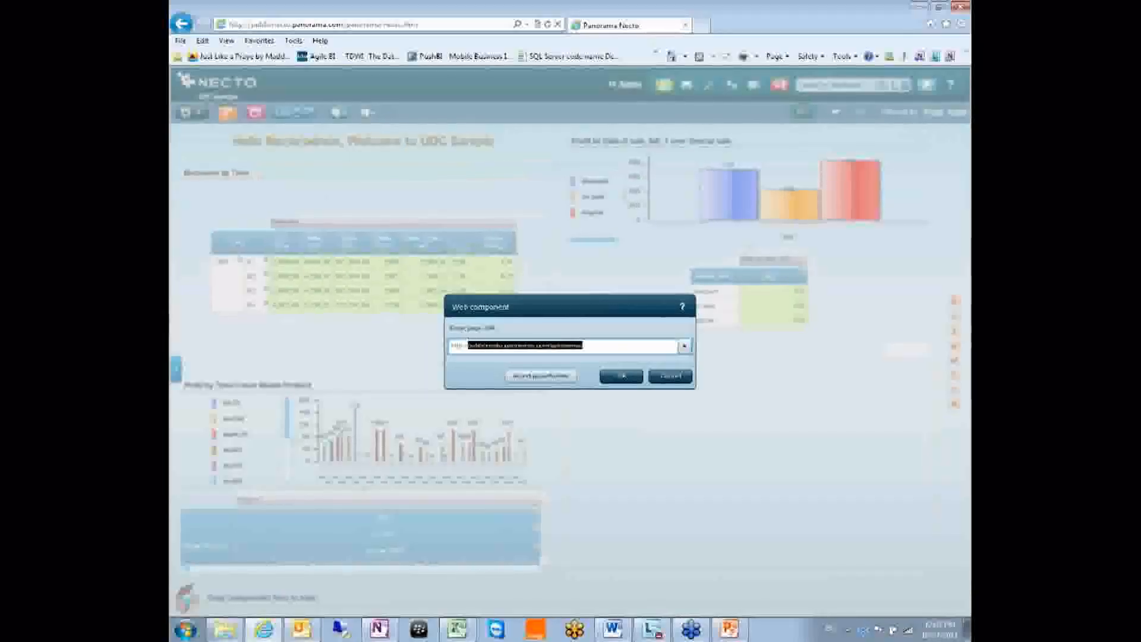
{"action": "type", "text": "www"}
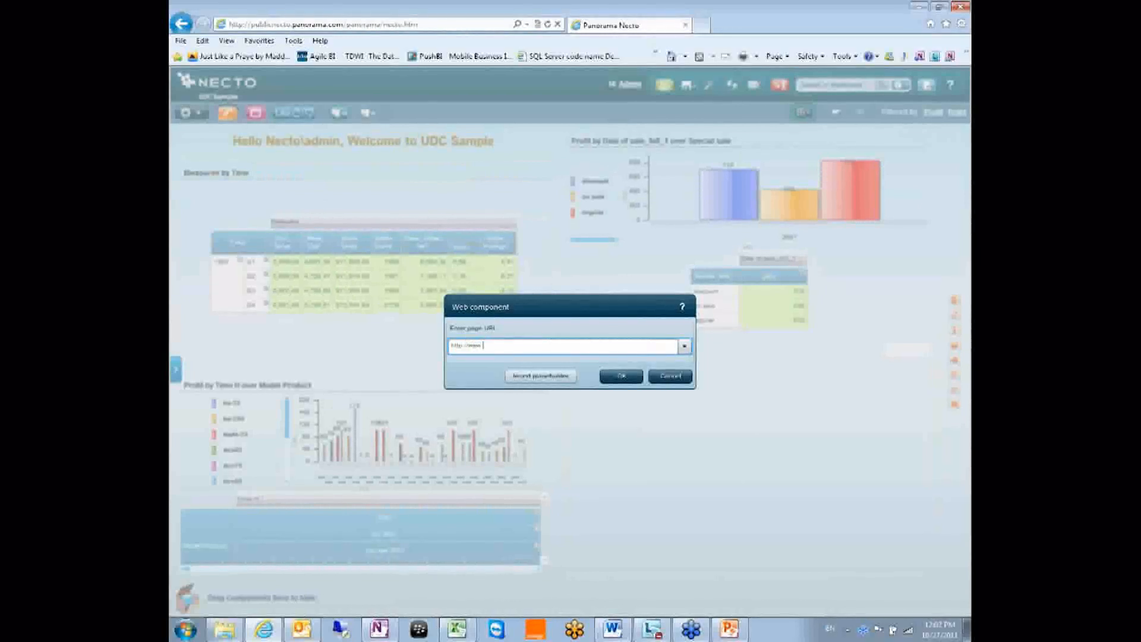
{"action": "type", "text": ".bing.g"}
{"action": "key", "text": "BackSpace"}
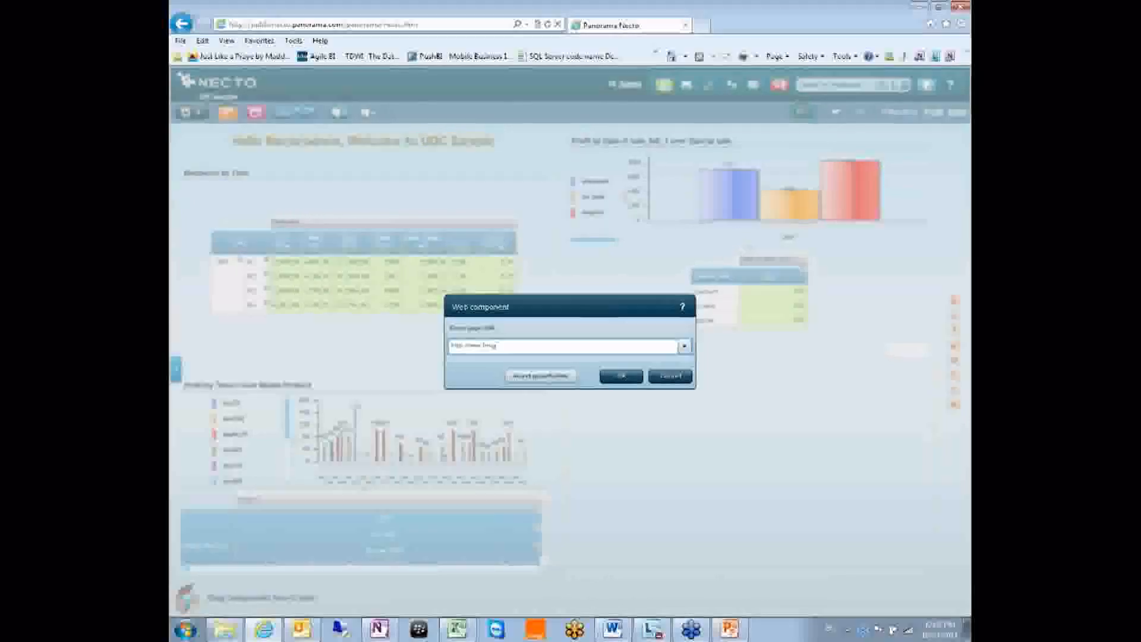
{"action": "type", "text": "com"}
{"action": "key", "text": "Return"}
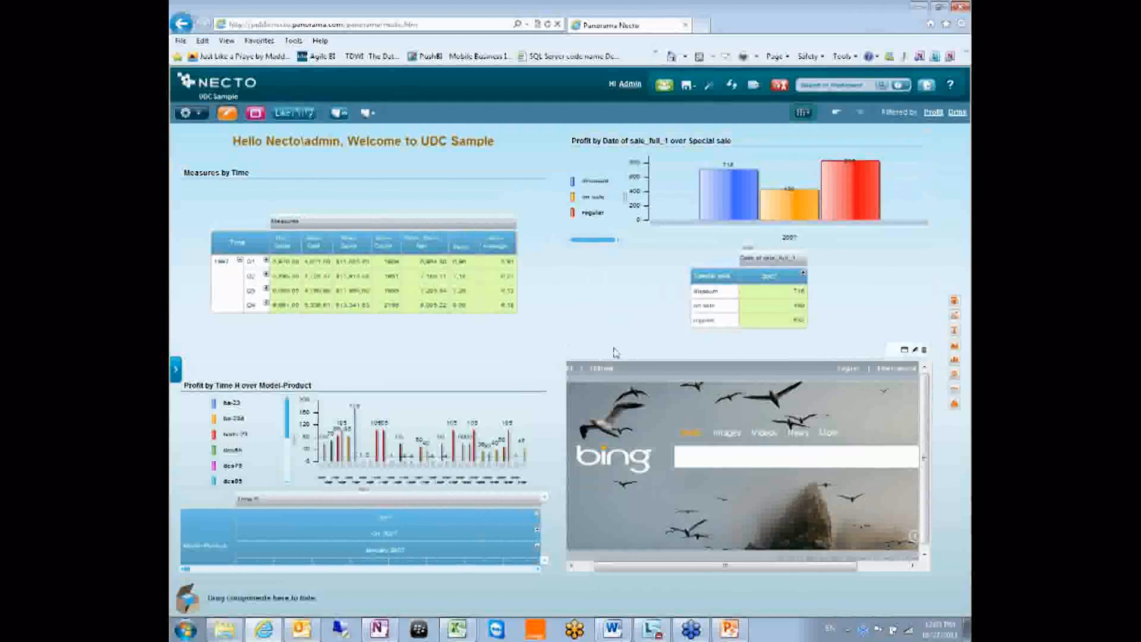
{"action": "left_click_drag", "start_coordinate": [615, 350], "coordinate": [637, 430]}
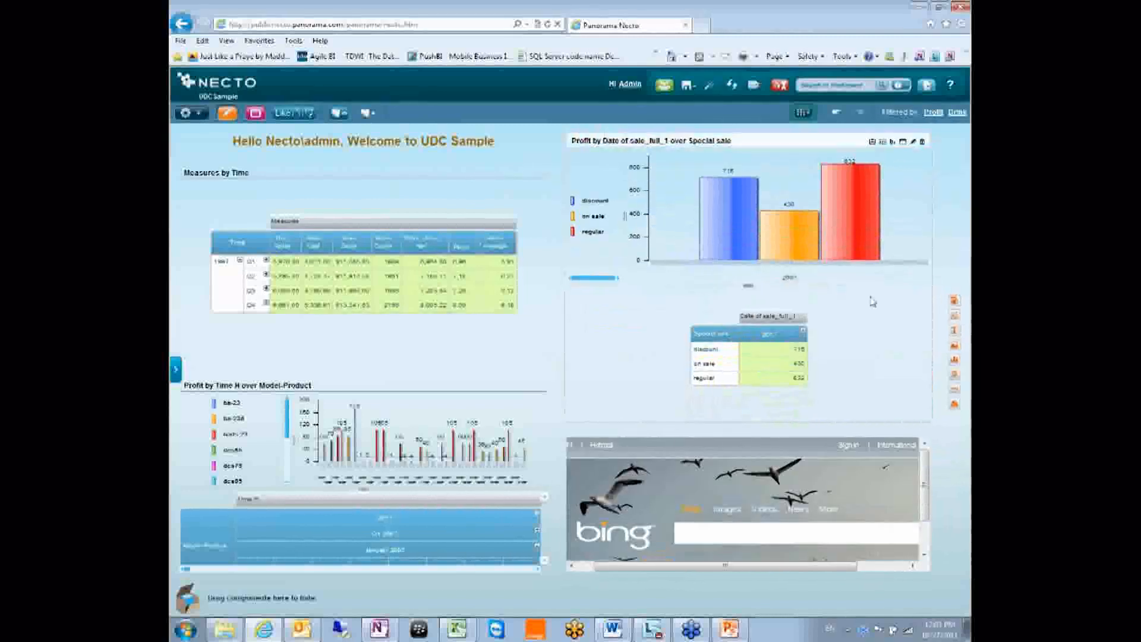
{"action": "left_click_drag", "start_coordinate": [955, 316], "coordinate": [409, 151]}
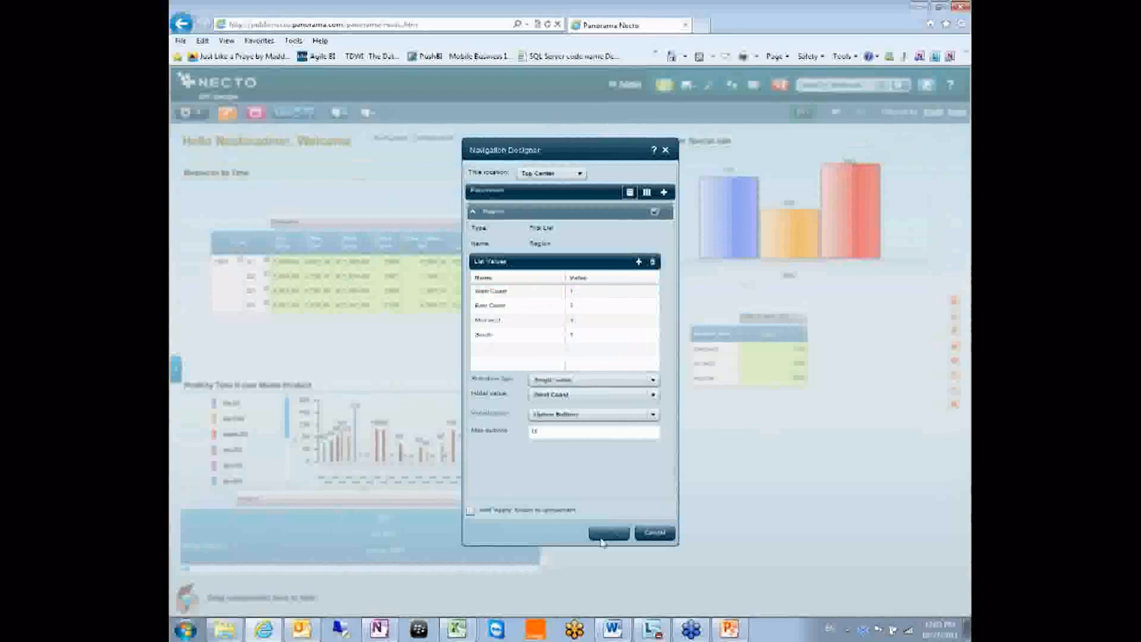
{"action": "left_click", "coordinate": [604, 538]}
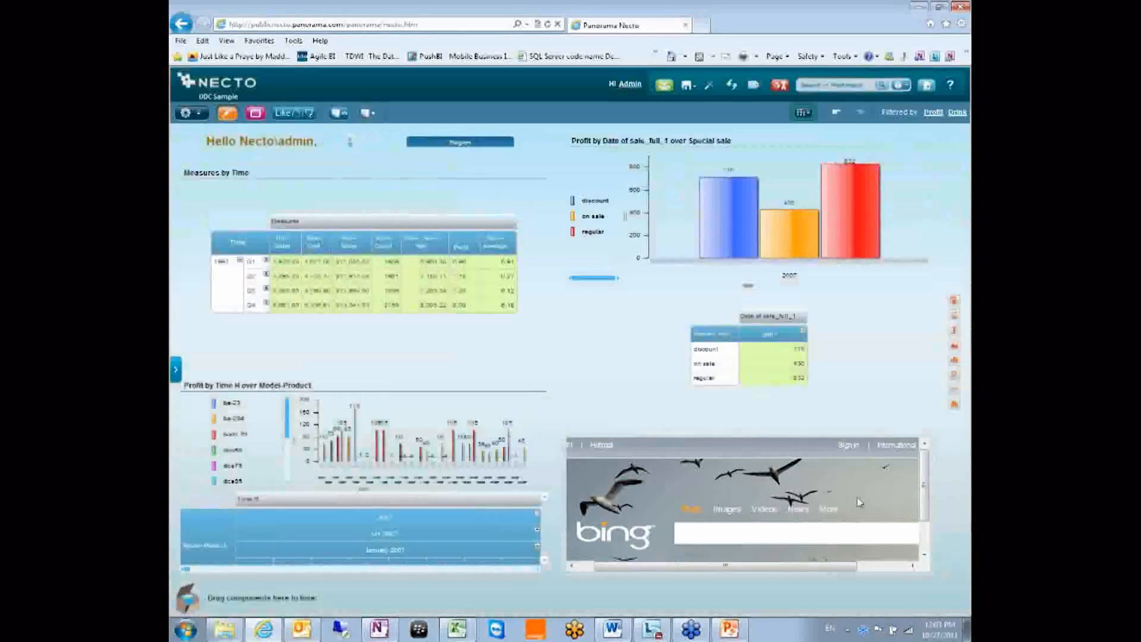
{"action": "mouse_move", "coordinate": [462, 153]}
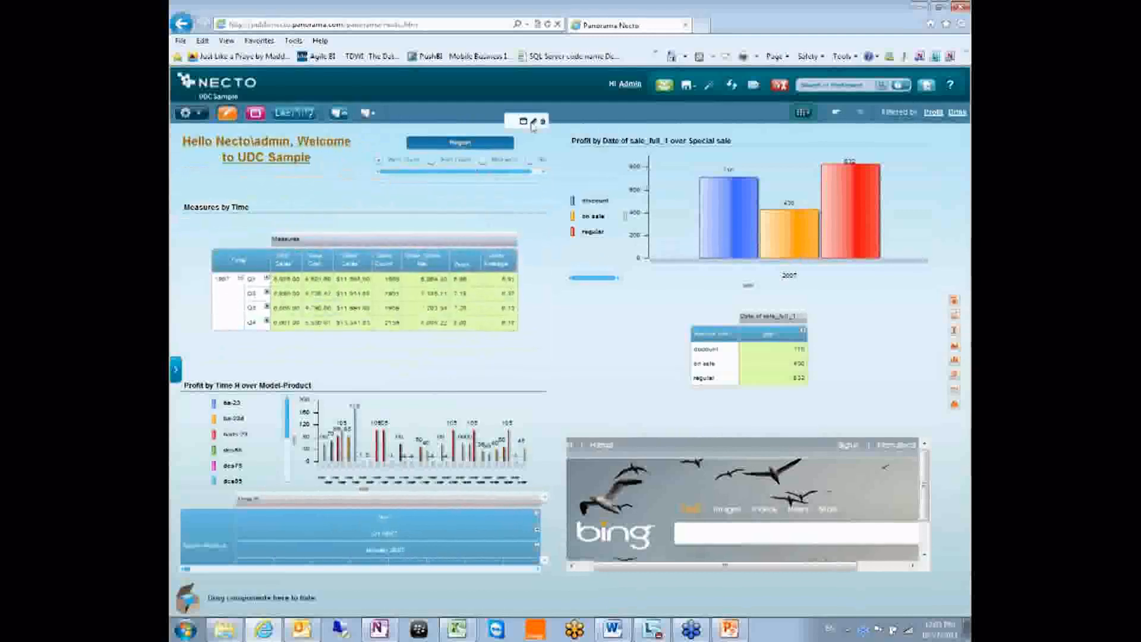
{"action": "left_click", "coordinate": [534, 121]}
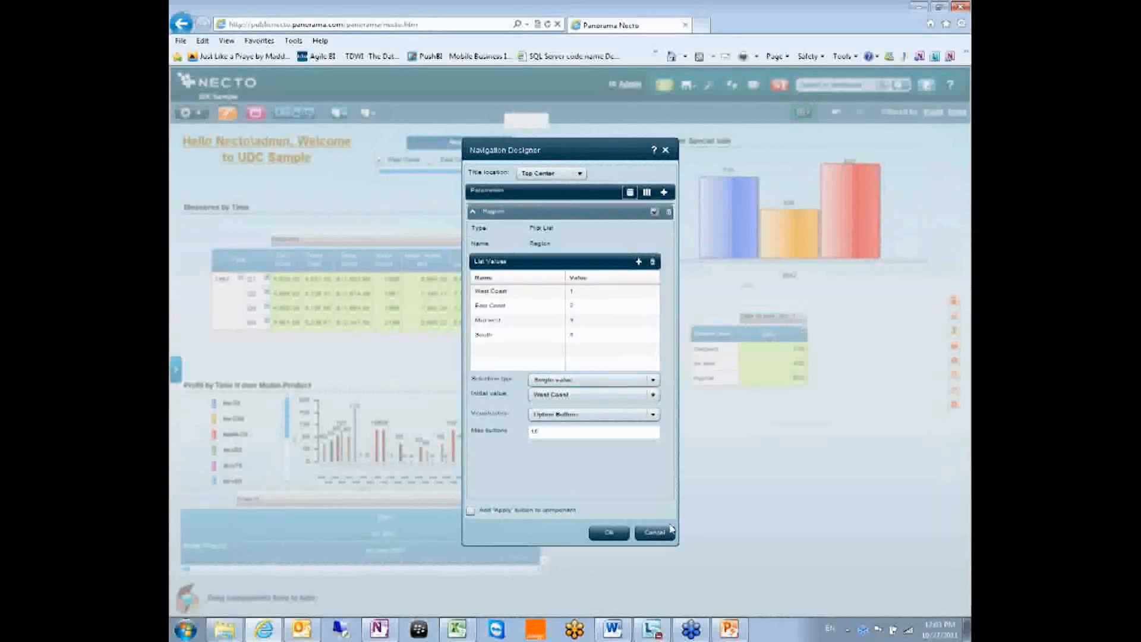
{"action": "left_click", "coordinate": [609, 533]}
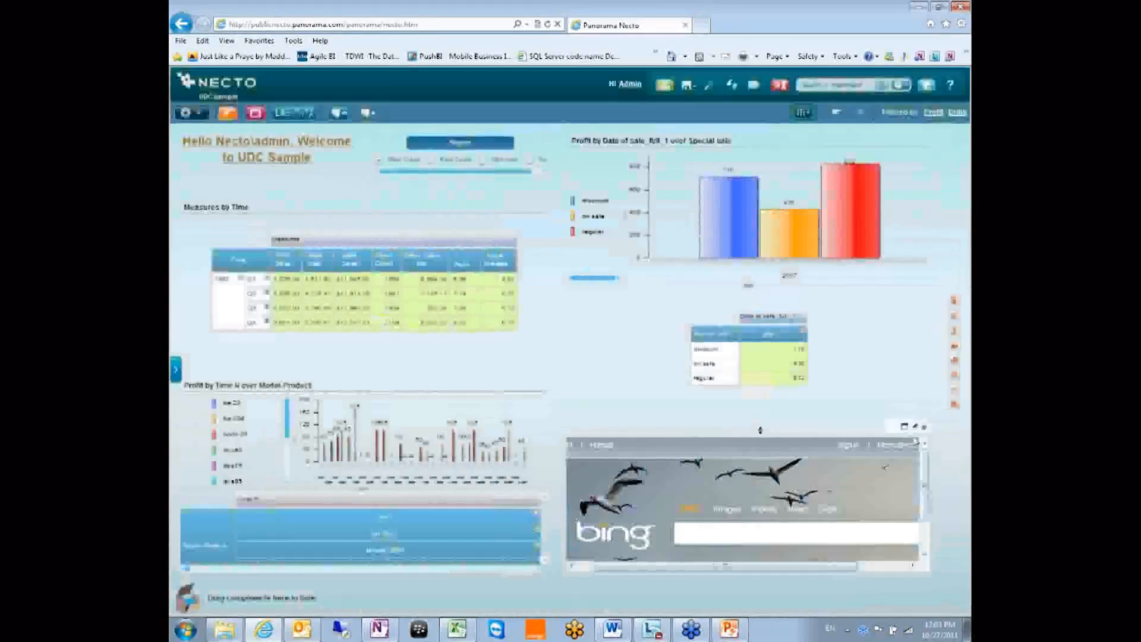
{"action": "left_click", "coordinate": [915, 427]}
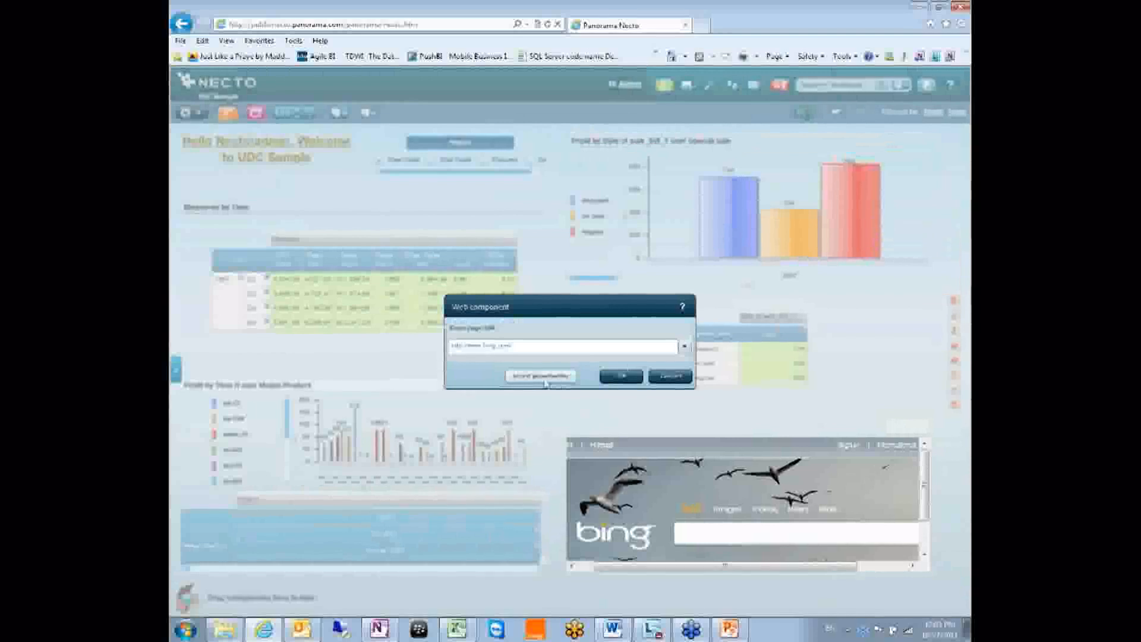
{"action": "left_click", "coordinate": [541, 375]}
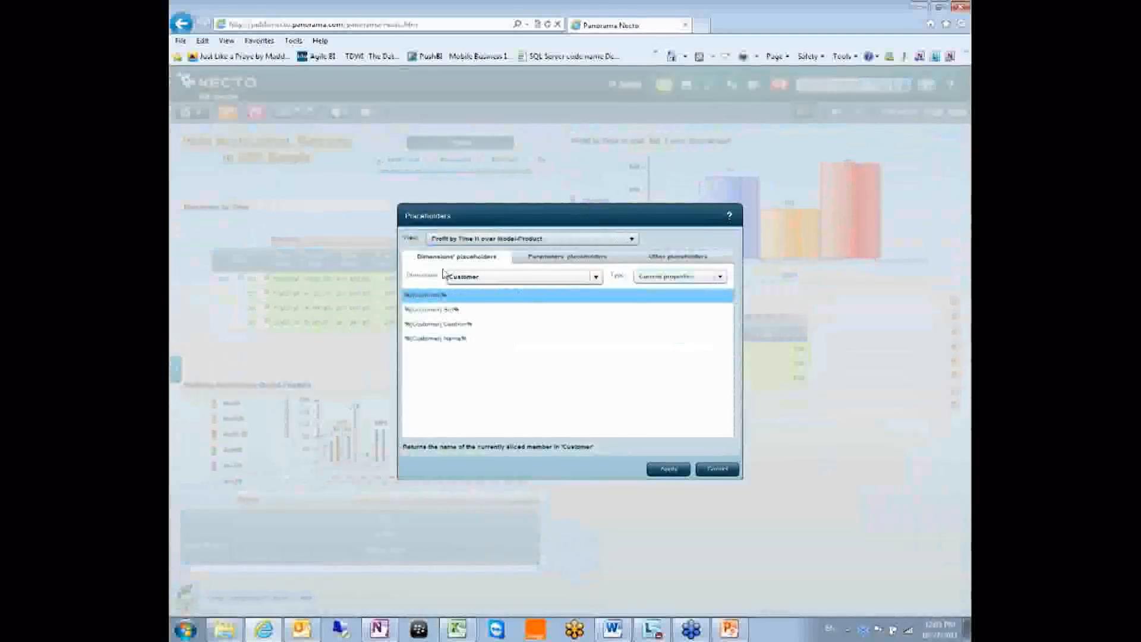
{"action": "left_click", "coordinate": [718, 469]}
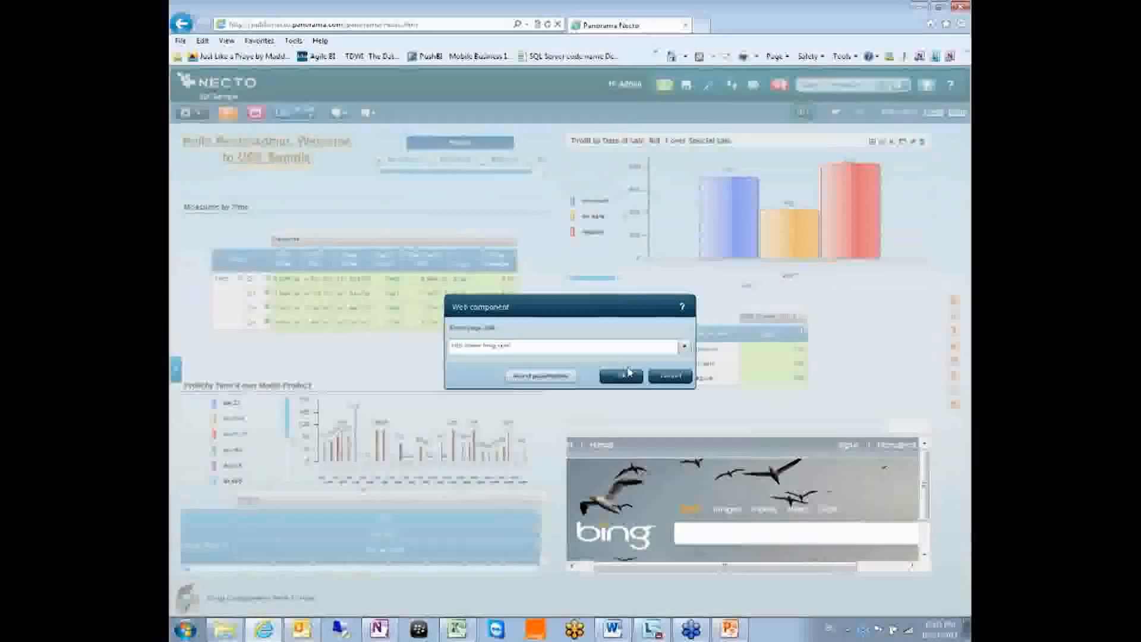
{"action": "left_click", "coordinate": [629, 372]}
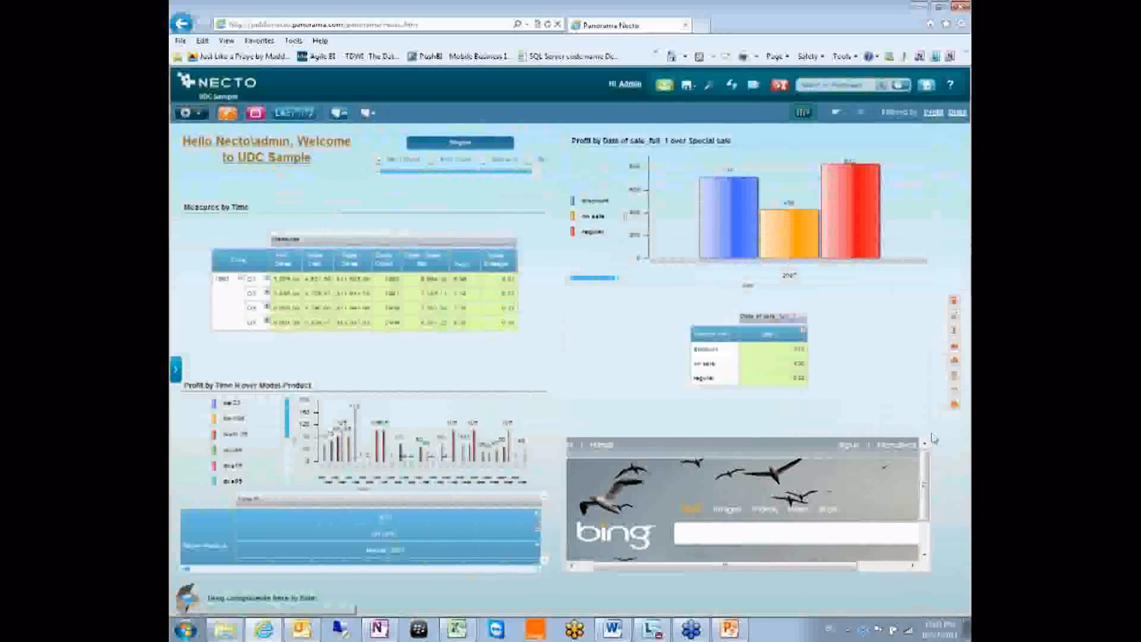
{"action": "left_click", "coordinate": [919, 429]}
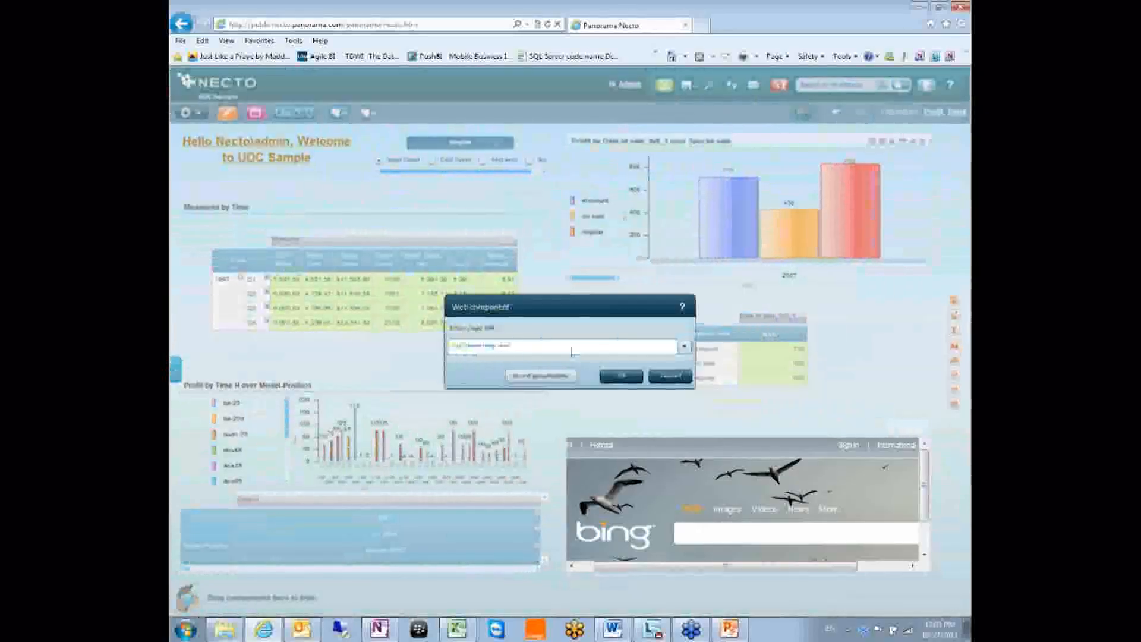
{"action": "left_click", "coordinate": [671, 375]}
{"action": "left_click", "coordinate": [702, 25]}
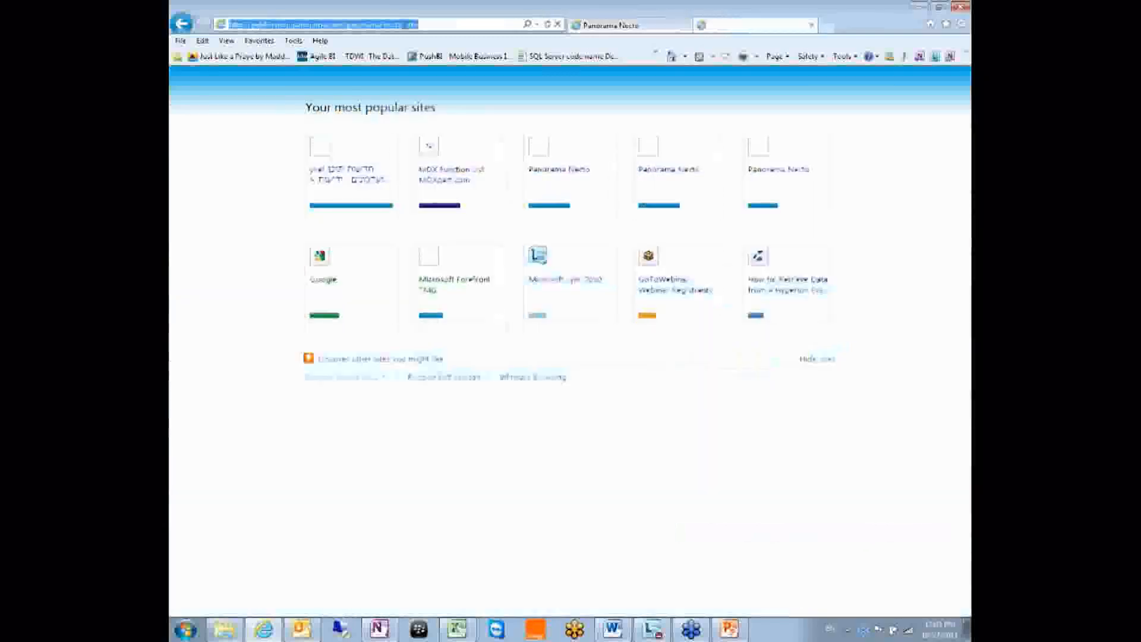
{"action": "left_click", "coordinate": [342, 25]}
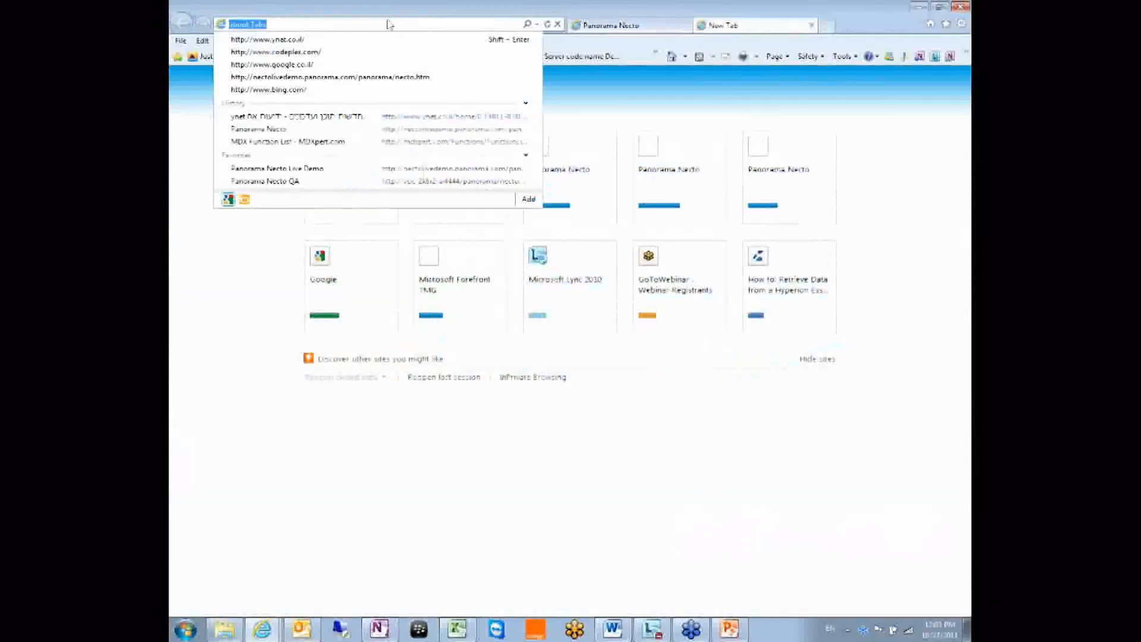
{"action": "type", "text": "www.bing.com/"}
{"action": "key", "text": "Return"}
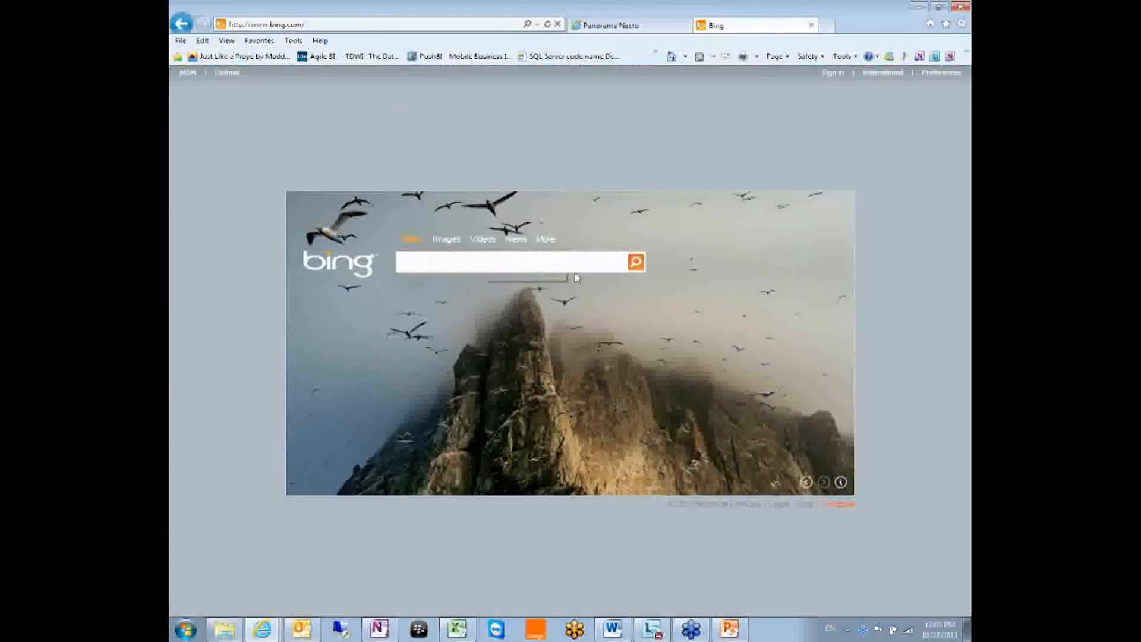
{"action": "type", "text": "east"}
{"action": "key", "text": "Return"}
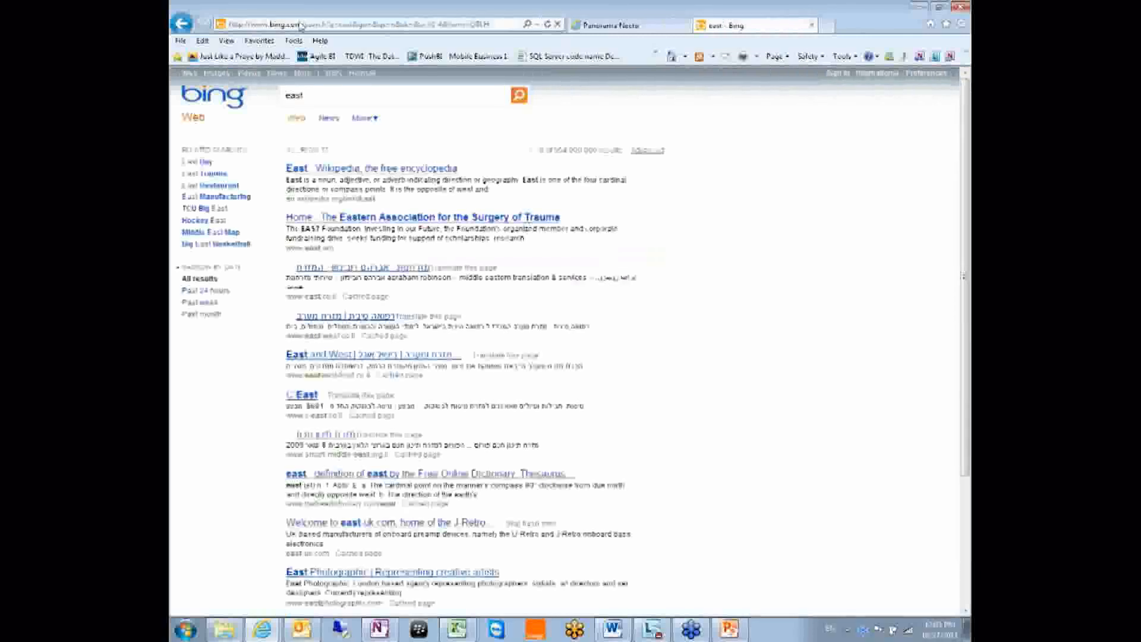
Copy the results page address and return to the Panorama Necto tab
{"action": "left_click", "coordinate": [347, 23]}
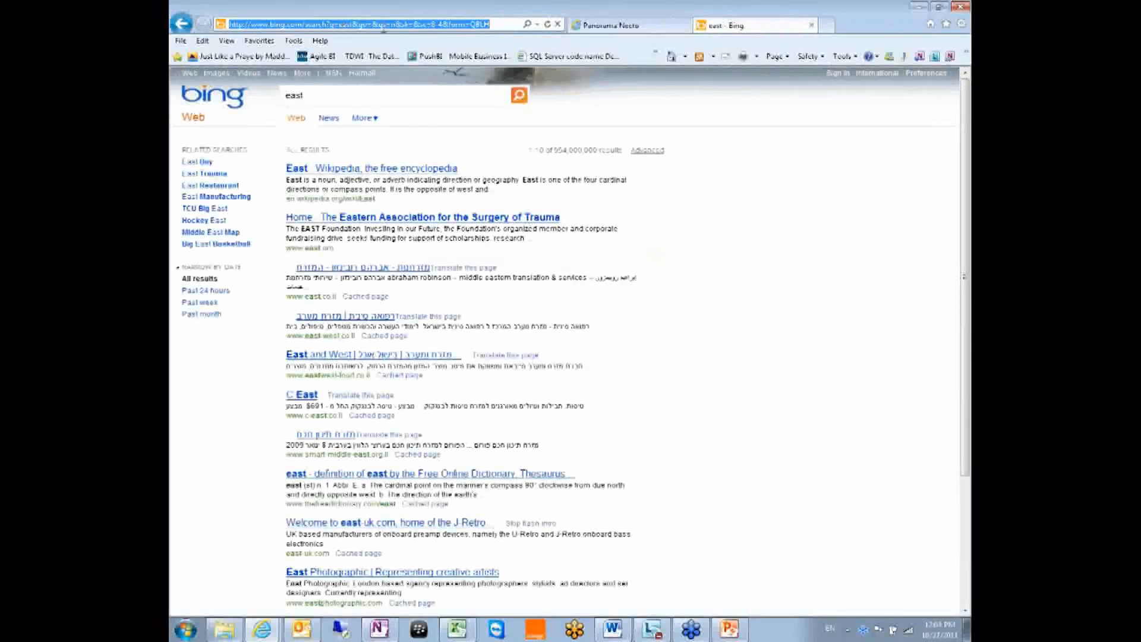
{"action": "left_click", "coordinate": [538, 24]}
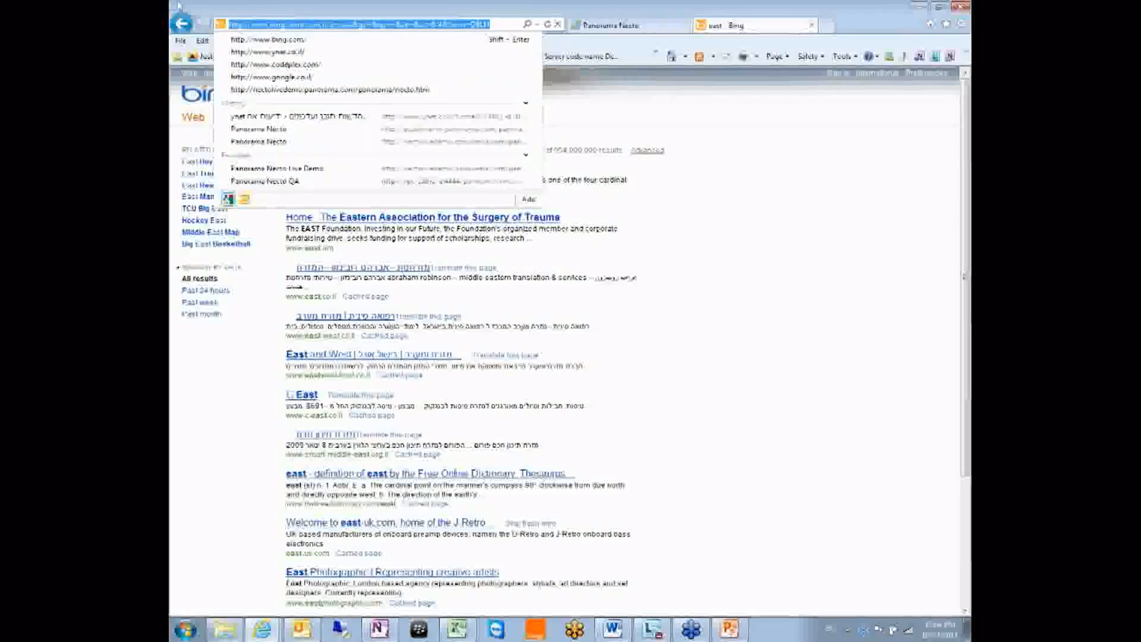
{"action": "key", "text": "alt+Tab"}
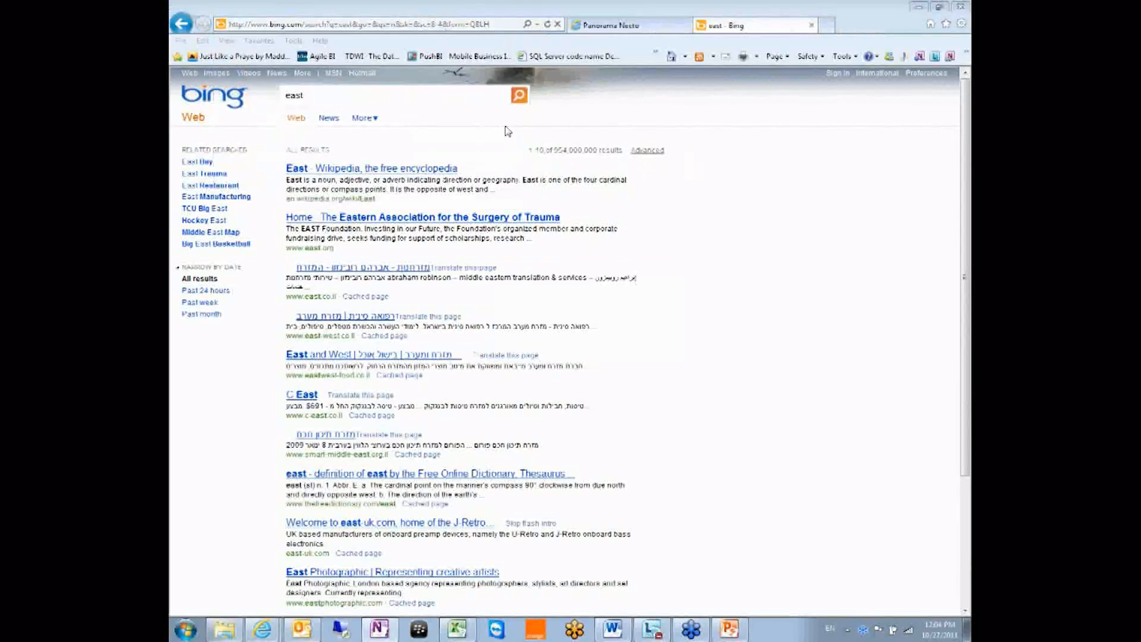
{"action": "left_click", "coordinate": [632, 28]}
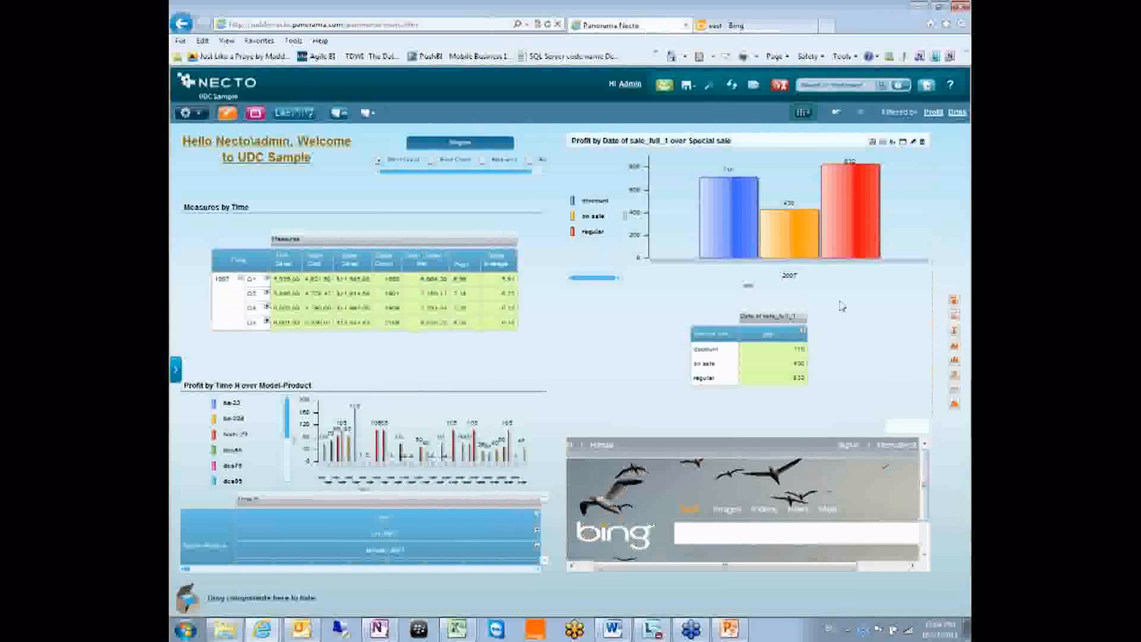
Paste the Bing search address into the web panel, insert the [Region] parameter placeholder, and save
{"action": "left_click", "coordinate": [915, 427]}
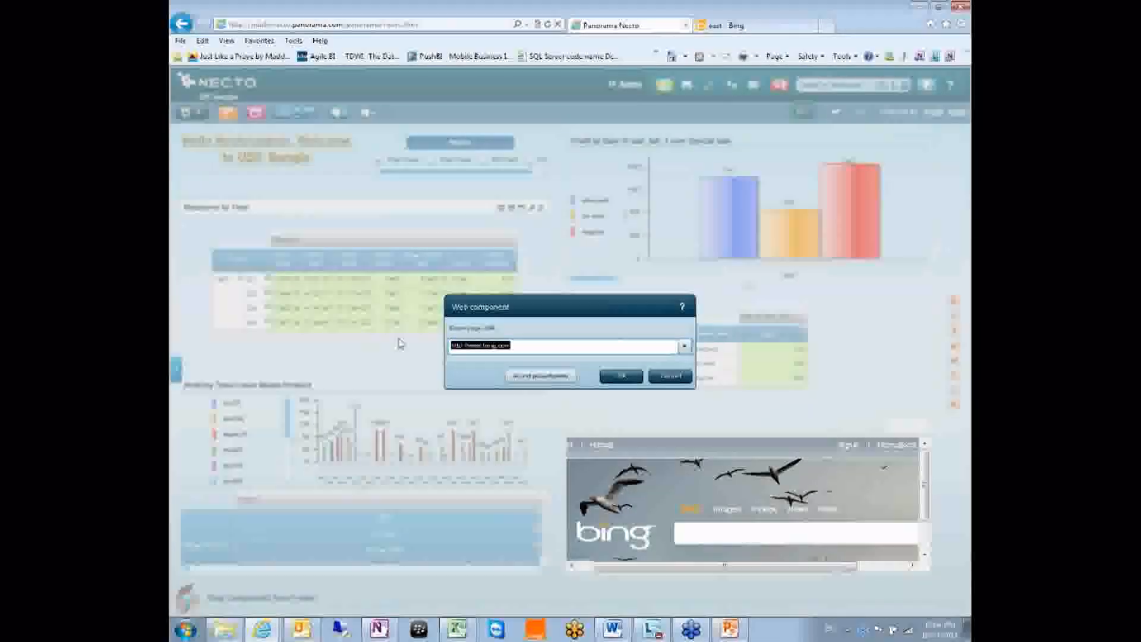
{"action": "key", "text": "ctrl+v"}
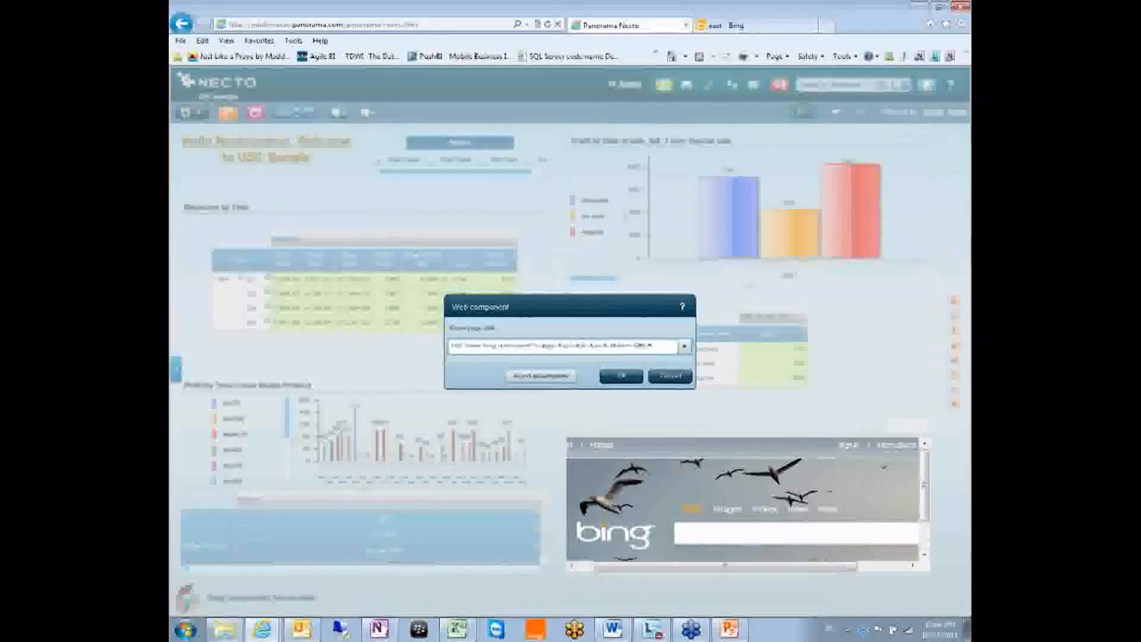
{"action": "left_click", "coordinate": [551, 378]}
{"action": "left_click", "coordinate": [547, 263]}
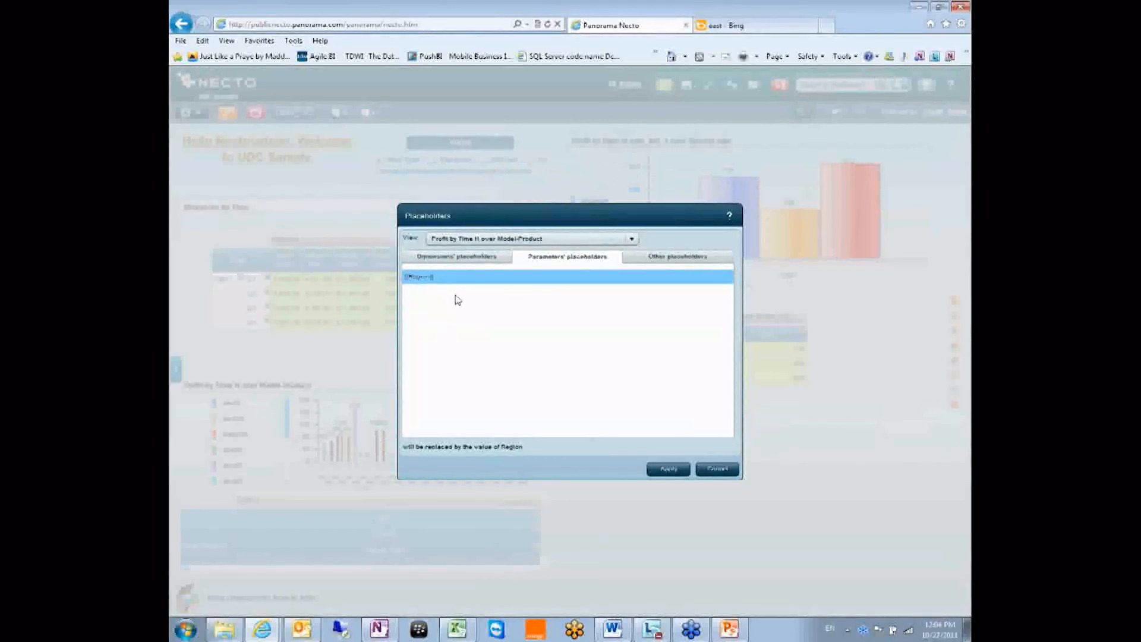
{"action": "left_click", "coordinate": [667, 471]}
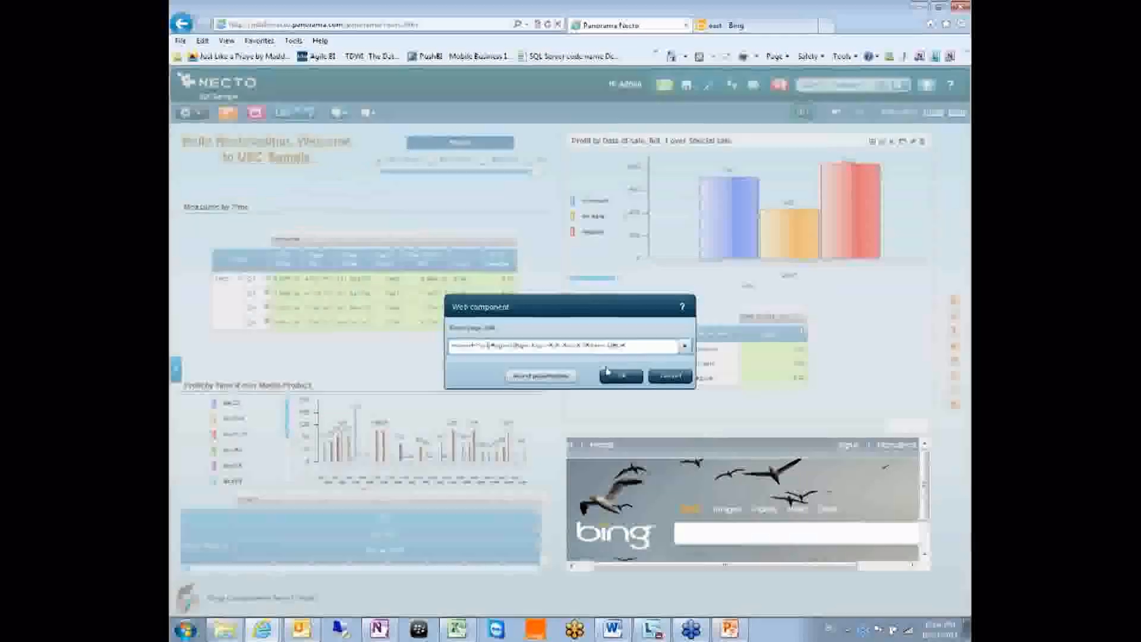
{"action": "left_click", "coordinate": [618, 377]}
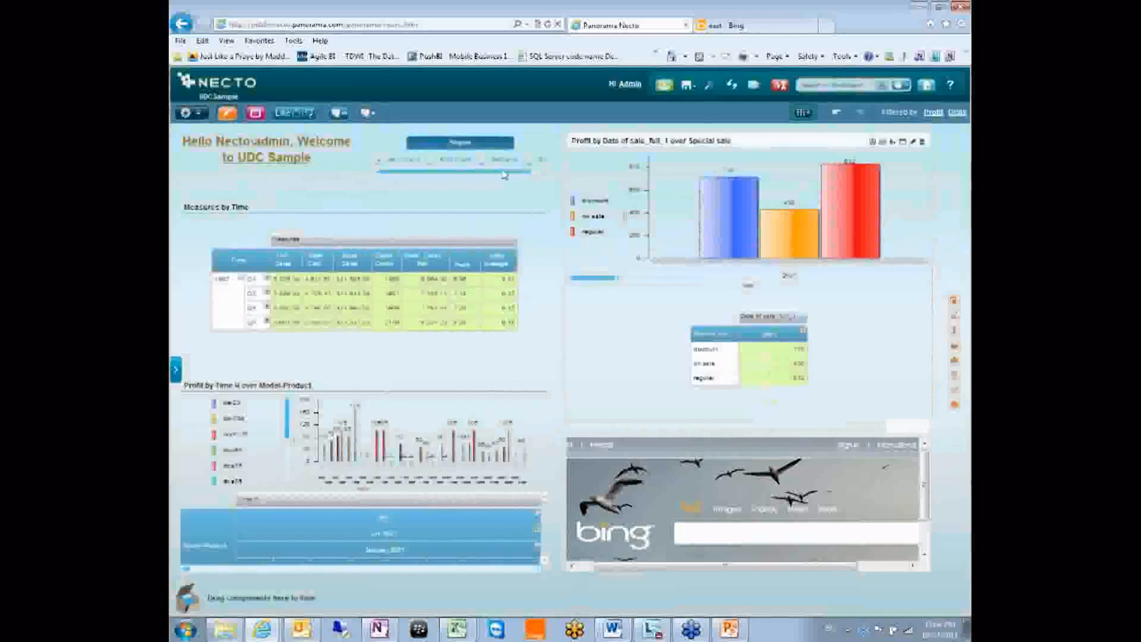
Switch between Region options, ending on Mid-west, then reopen the Region selector's designer
{"action": "left_click", "coordinate": [433, 159]}
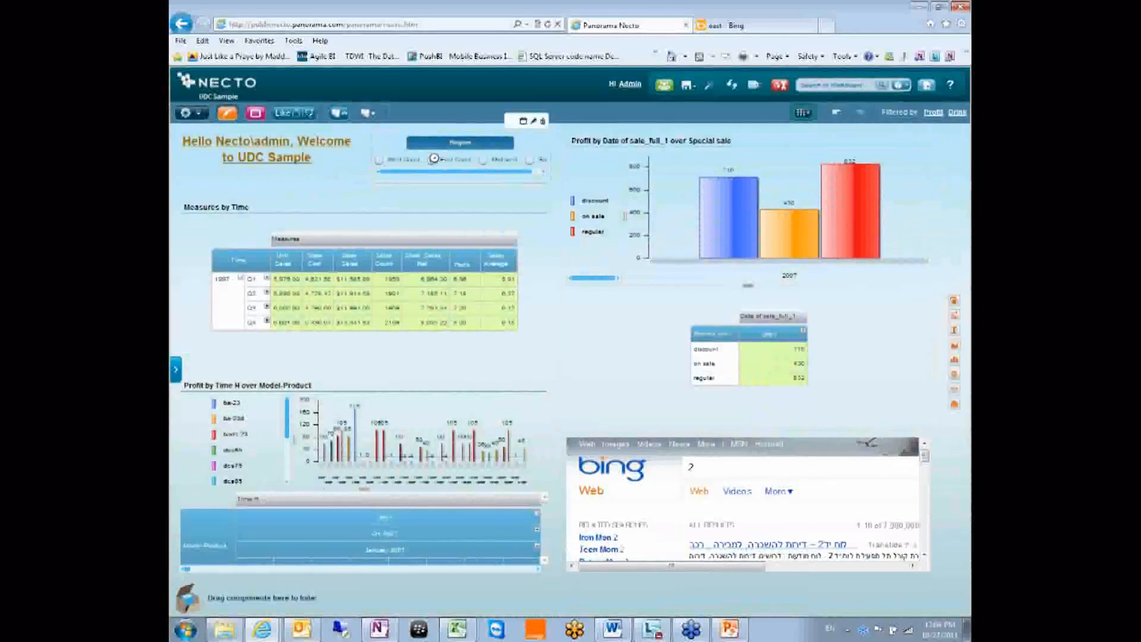
{"action": "left_click", "coordinate": [380, 160]}
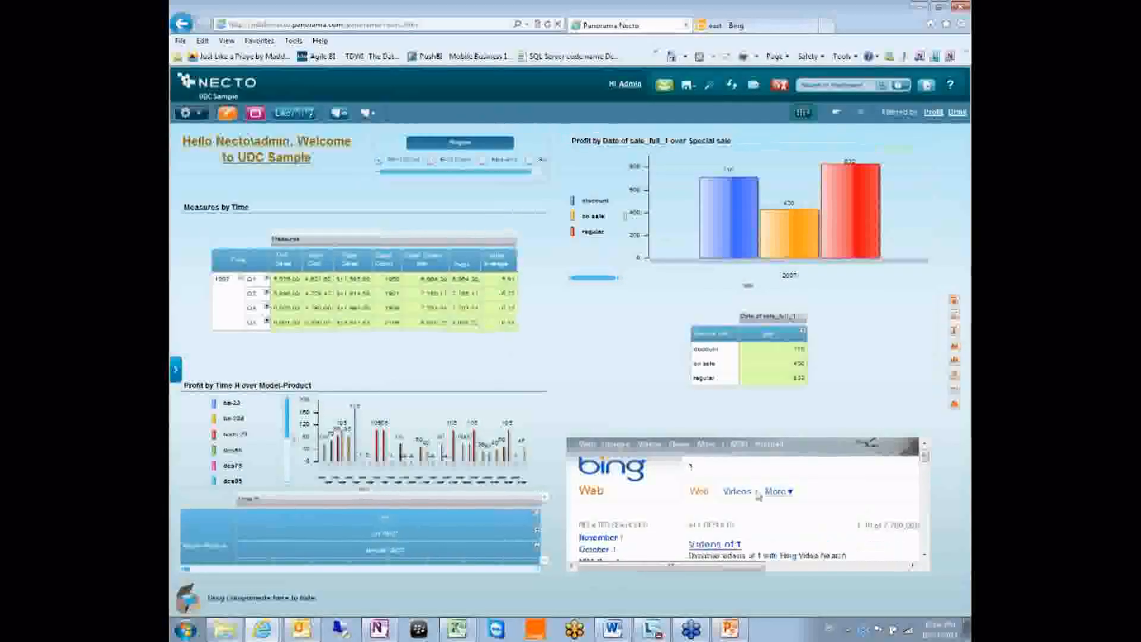
{"action": "left_click", "coordinate": [482, 160]}
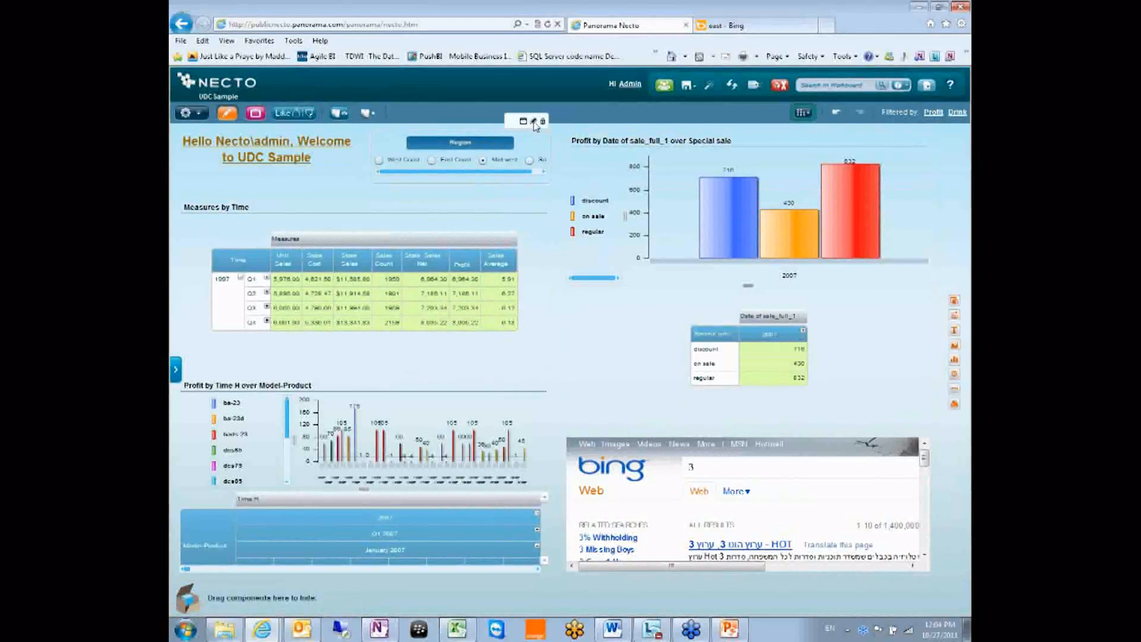
{"action": "left_click", "coordinate": [534, 122]}
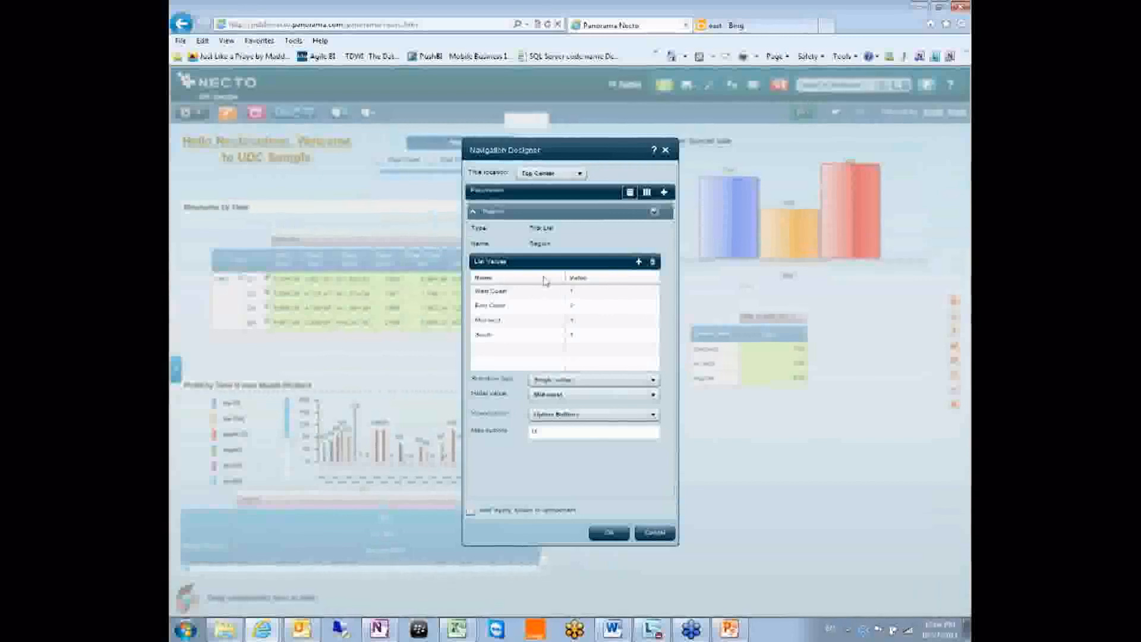
Add a Dimension Members parameter based on Model-Product (Axis Y) from the Model-Product profit view
{"action": "left_click", "coordinate": [473, 212]}
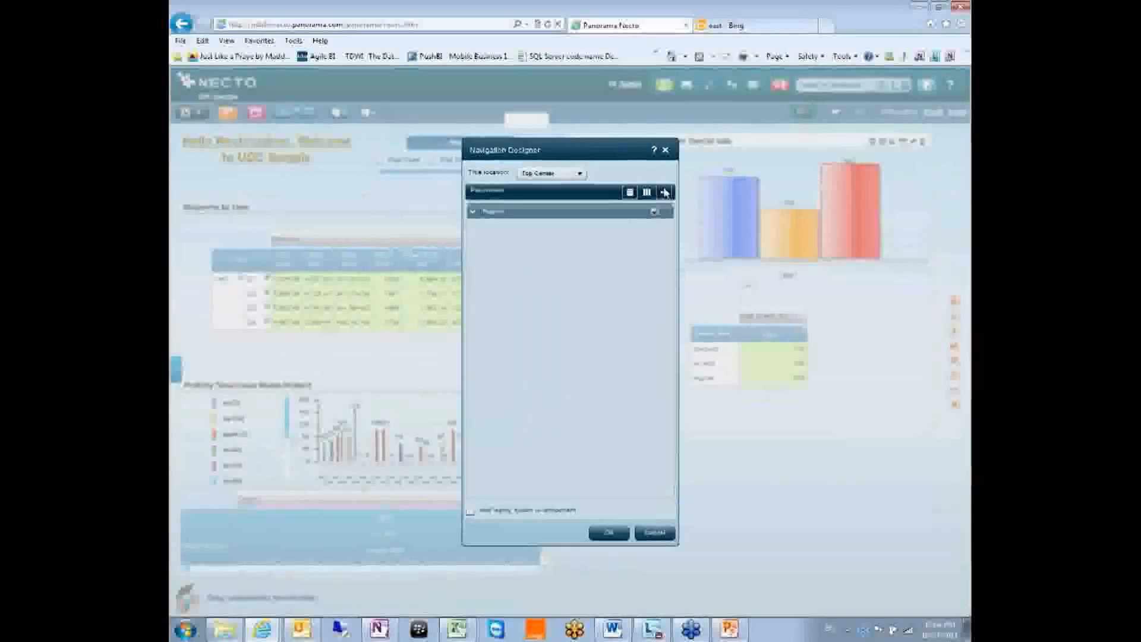
{"action": "left_click", "coordinate": [665, 192]}
{"action": "left_click", "coordinate": [609, 245]}
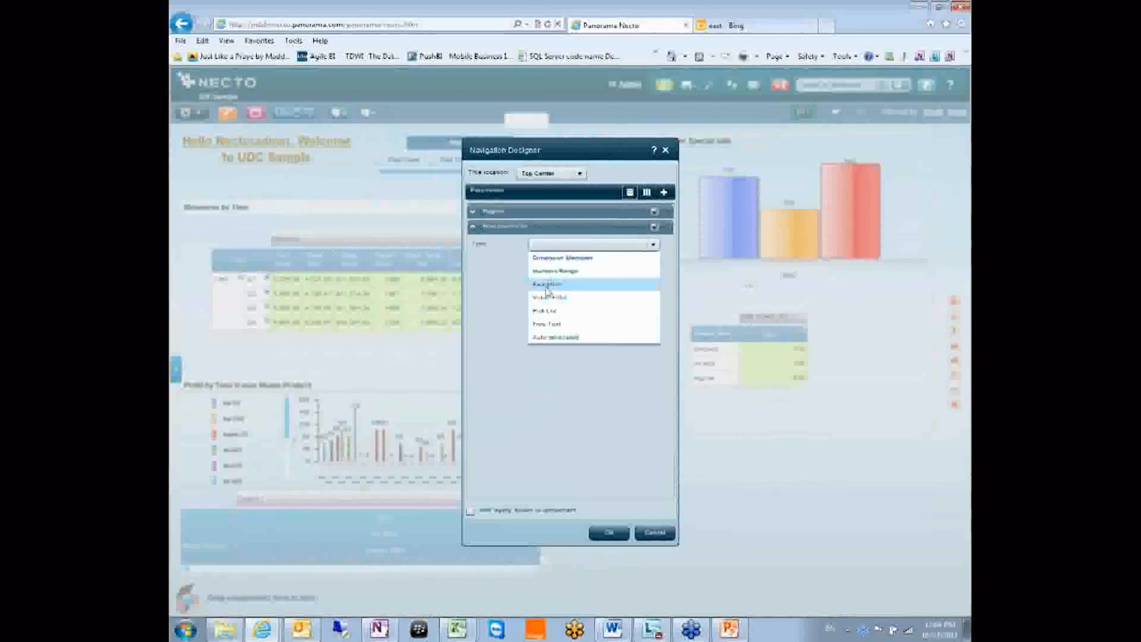
{"action": "left_click", "coordinate": [569, 260]}
{"action": "left_click", "coordinate": [539, 263]}
{"action": "left_click", "coordinate": [569, 288]}
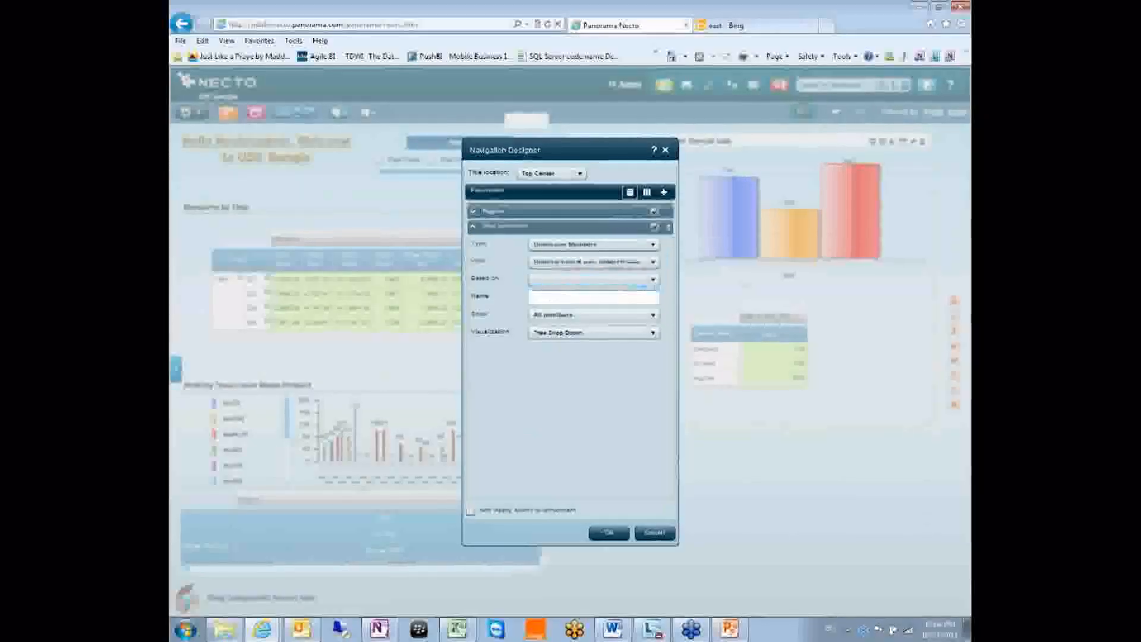
{"action": "left_click", "coordinate": [559, 280]}
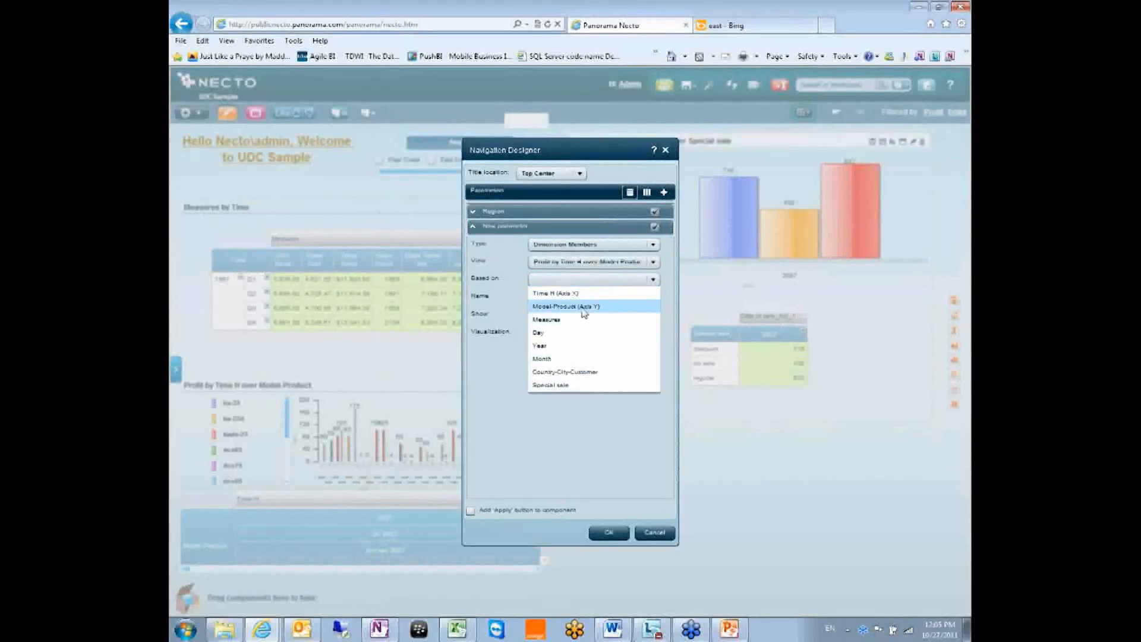
{"action": "left_click", "coordinate": [553, 306]}
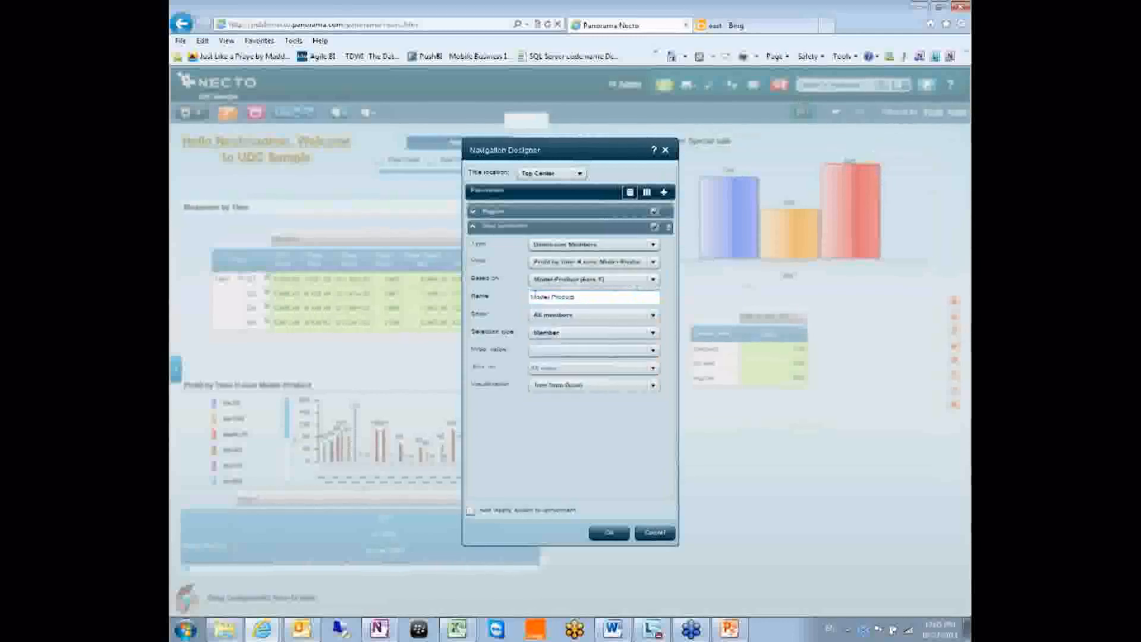
Set its initial value to All, show it on All views, and save the parameter
{"action": "left_click", "coordinate": [558, 351]}
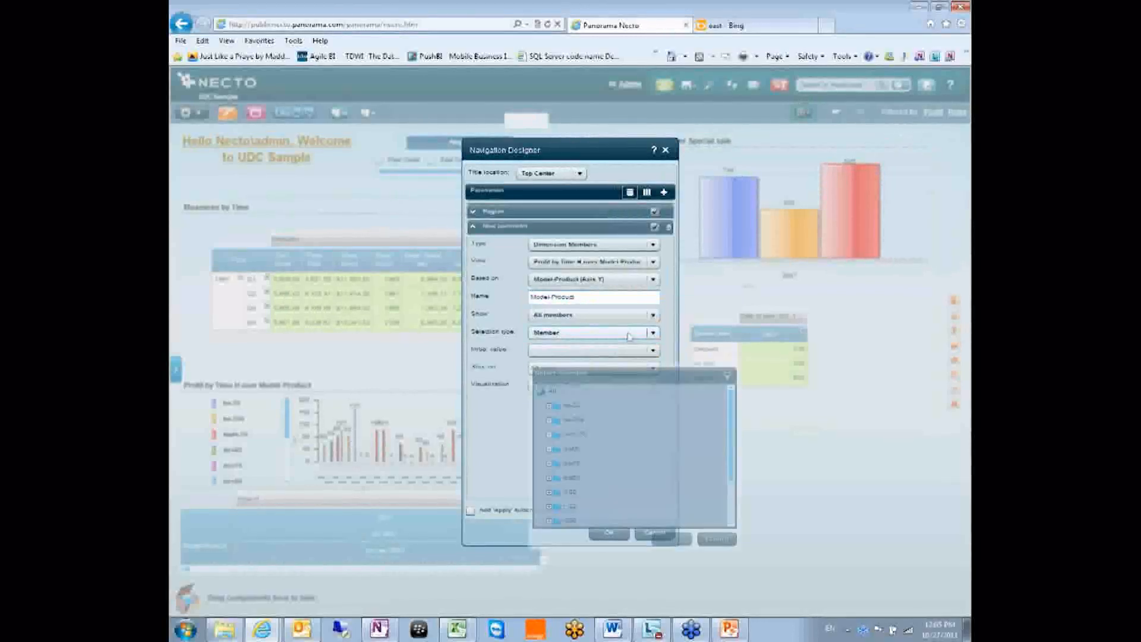
{"action": "left_click", "coordinate": [557, 352]}
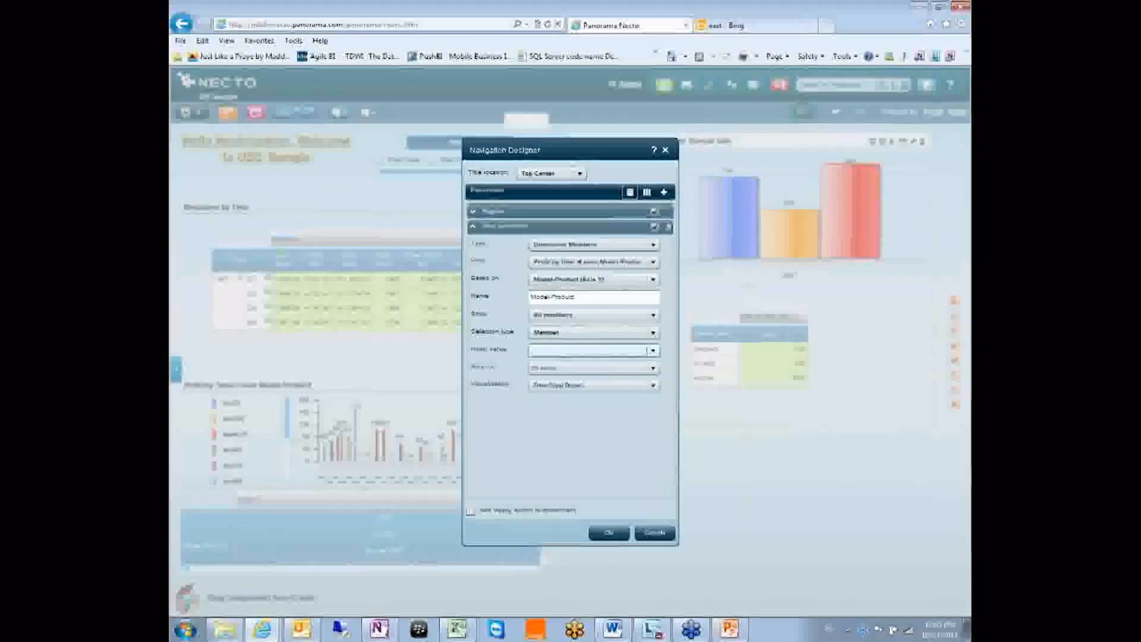
{"action": "left_click", "coordinate": [611, 351]}
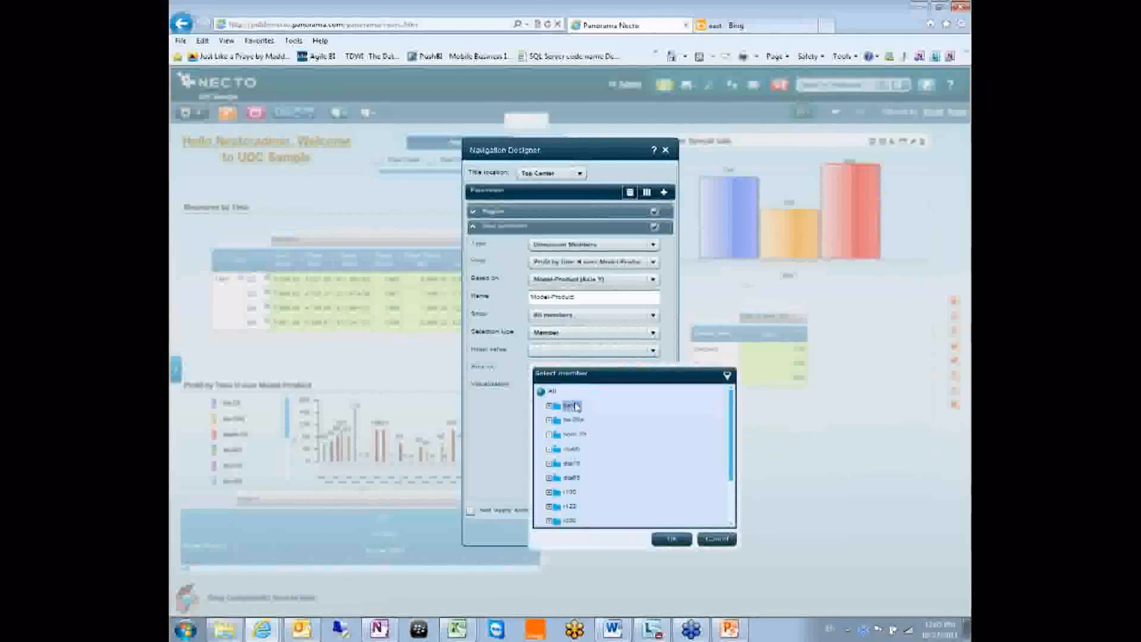
{"action": "left_click", "coordinate": [552, 391]}
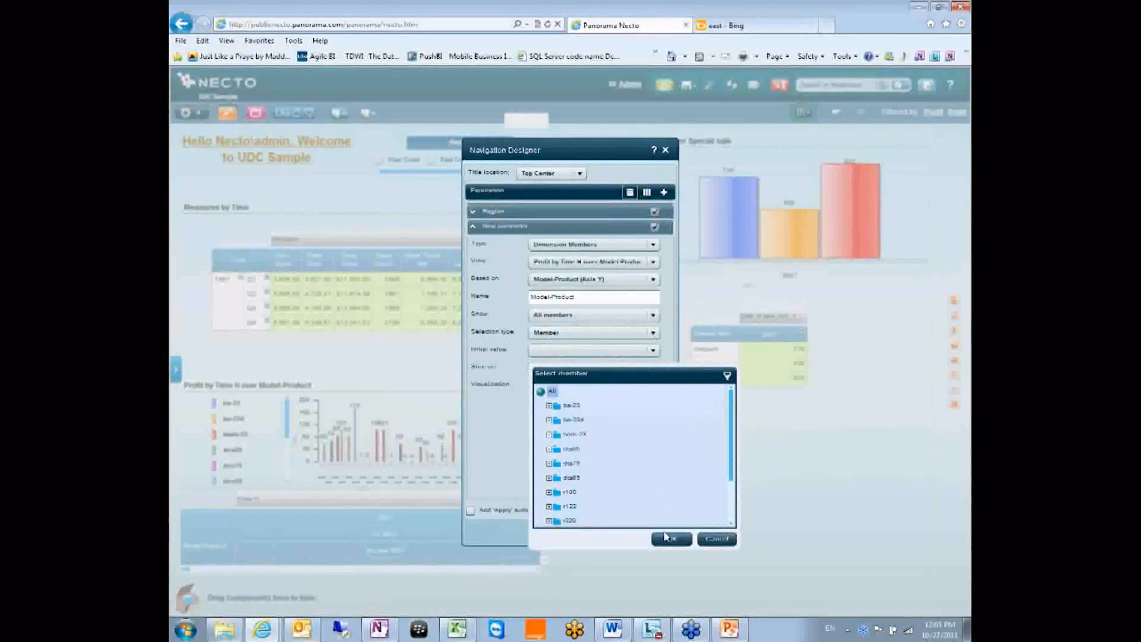
{"action": "left_click", "coordinate": [666, 538]}
{"action": "left_click", "coordinate": [556, 370]}
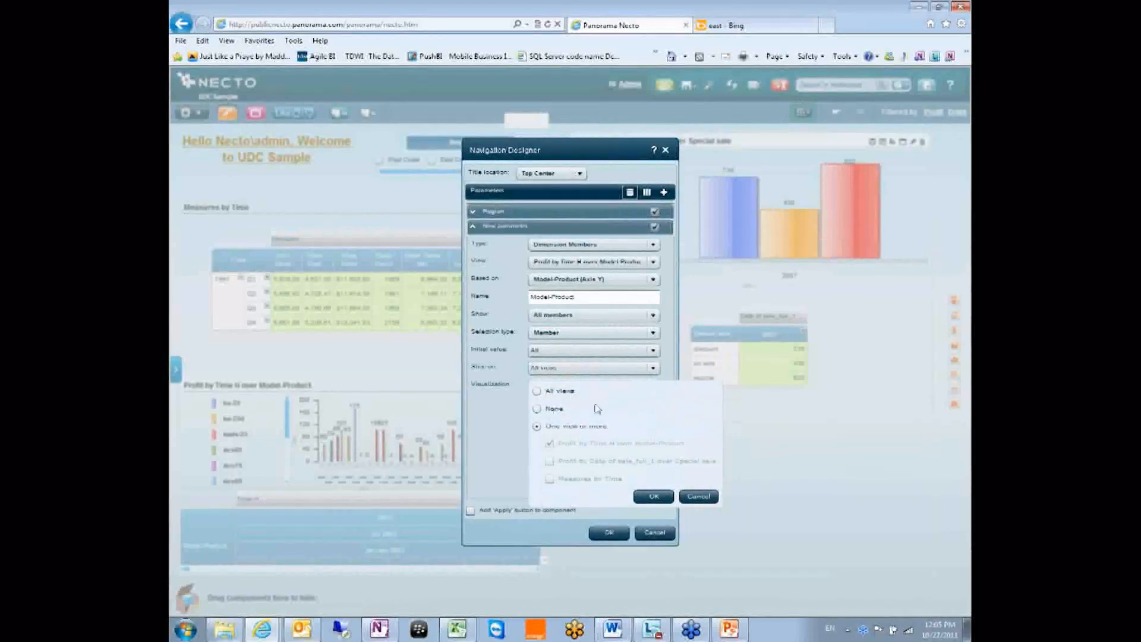
{"action": "left_click", "coordinate": [556, 391]}
{"action": "left_click", "coordinate": [660, 498]}
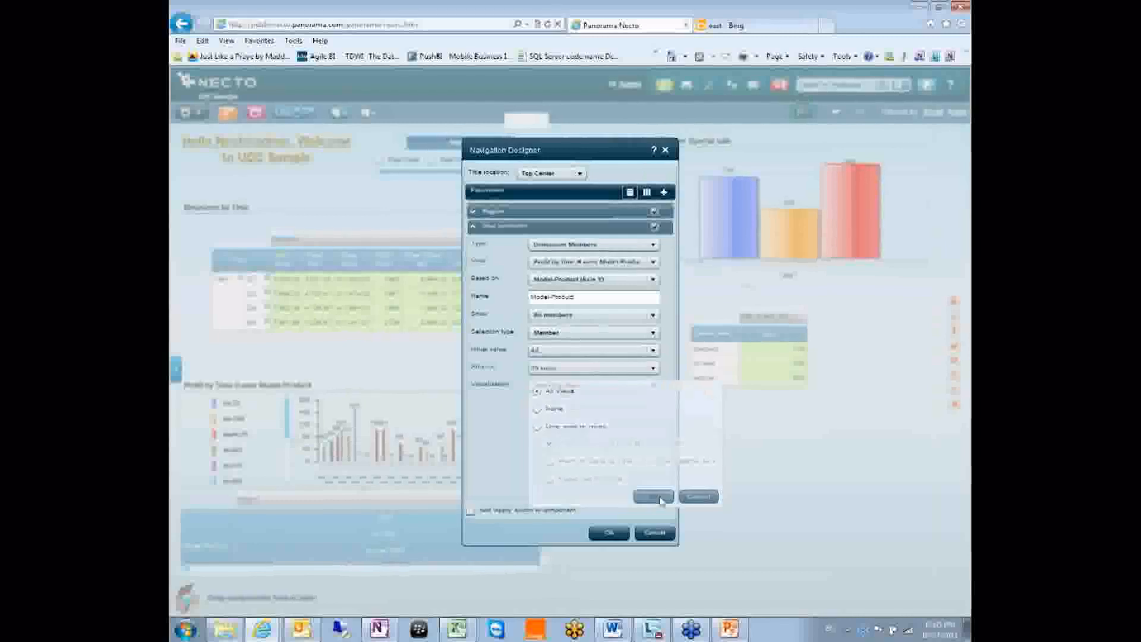
{"action": "left_click", "coordinate": [612, 539]}
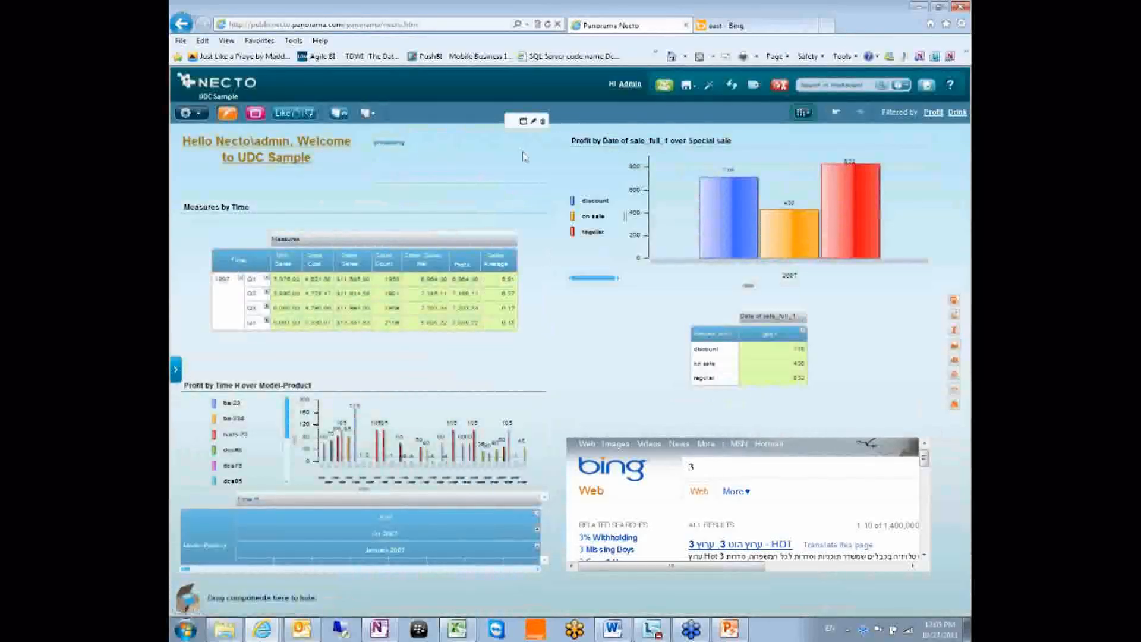
Replace the fixed query in the Bing URL with the [[Model-Product]] parameter placeholder and save
{"action": "left_click", "coordinate": [916, 427]}
{"action": "left_click", "coordinate": [515, 347]}
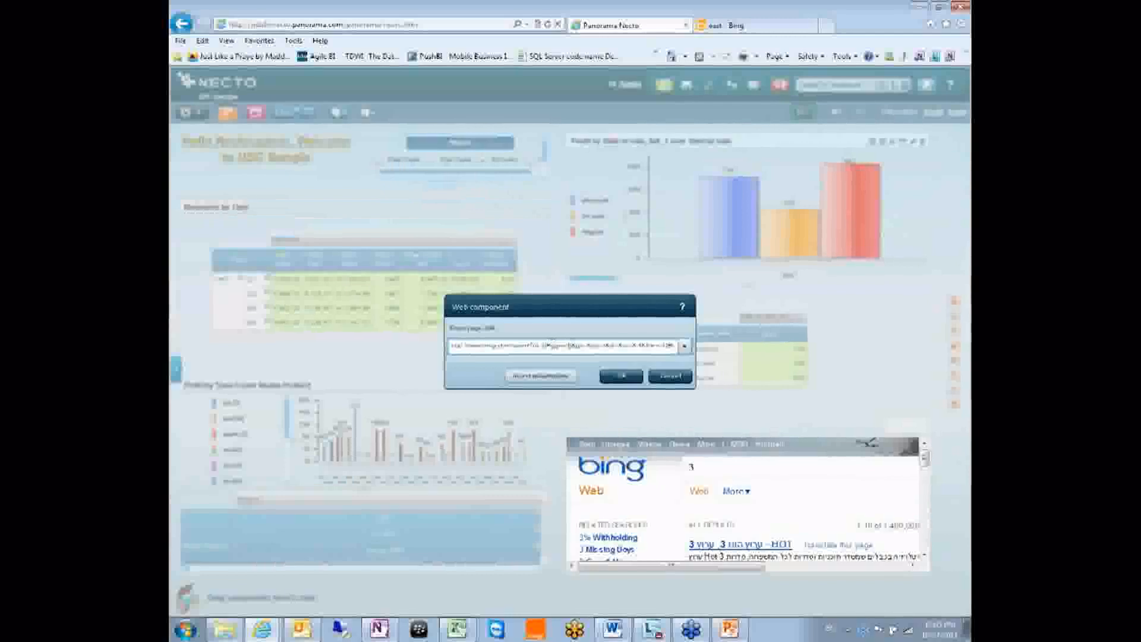
{"action": "left_click_drag", "start_coordinate": [571, 348], "coordinate": [544, 348]}
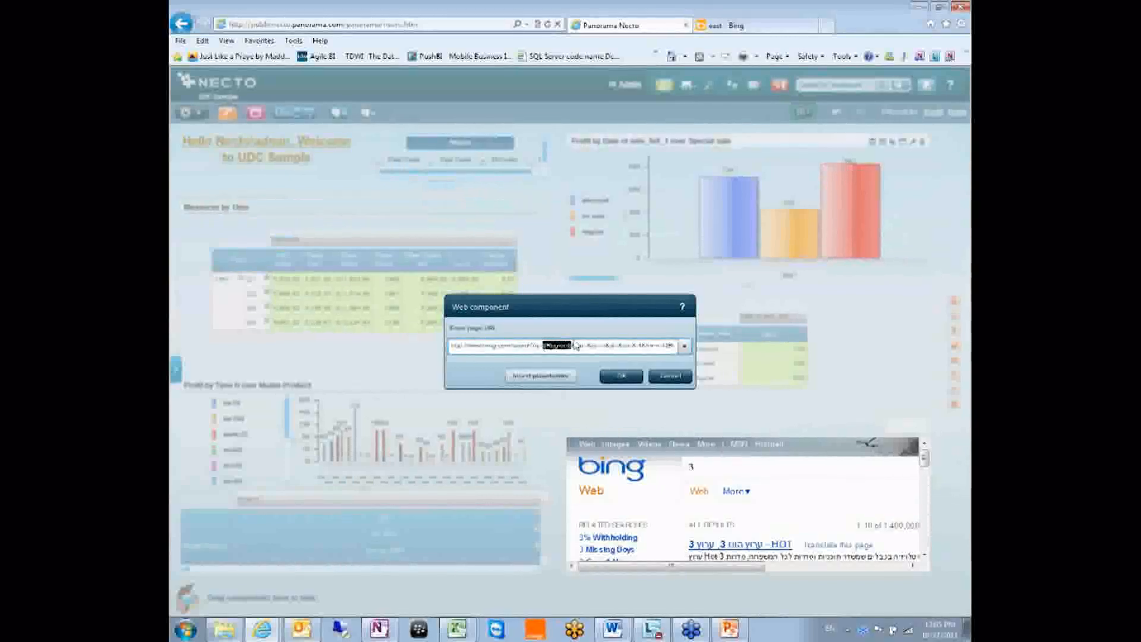
{"action": "left_click", "coordinate": [564, 375]}
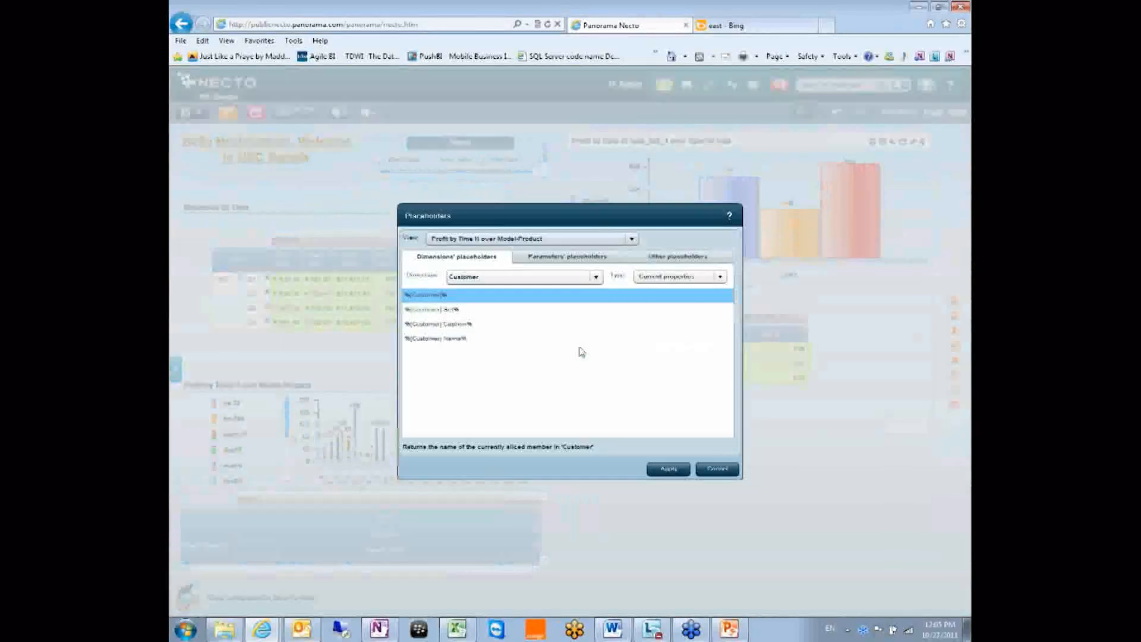
{"action": "left_click", "coordinate": [498, 281]}
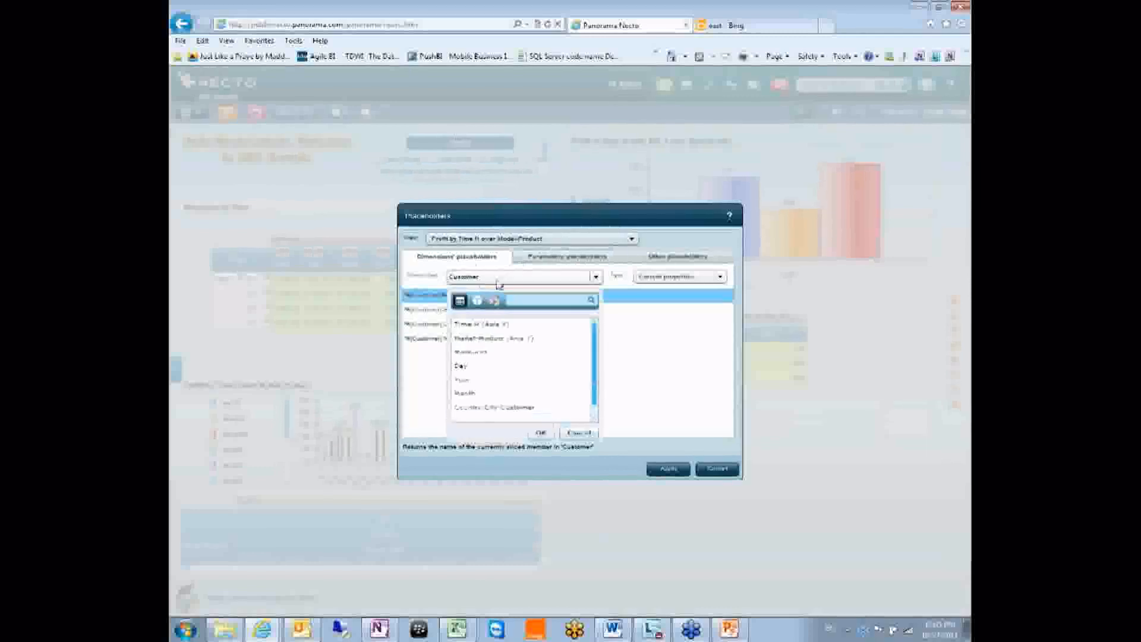
{"action": "left_click", "coordinate": [494, 338]}
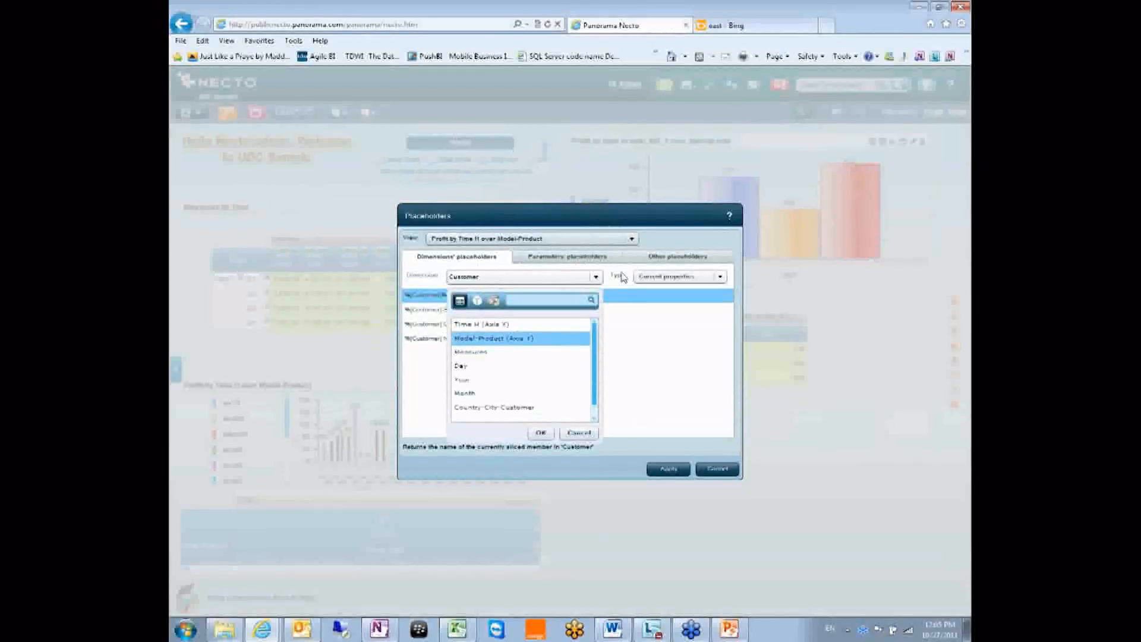
{"action": "left_click", "coordinate": [594, 255]}
{"action": "left_click", "coordinate": [443, 291]}
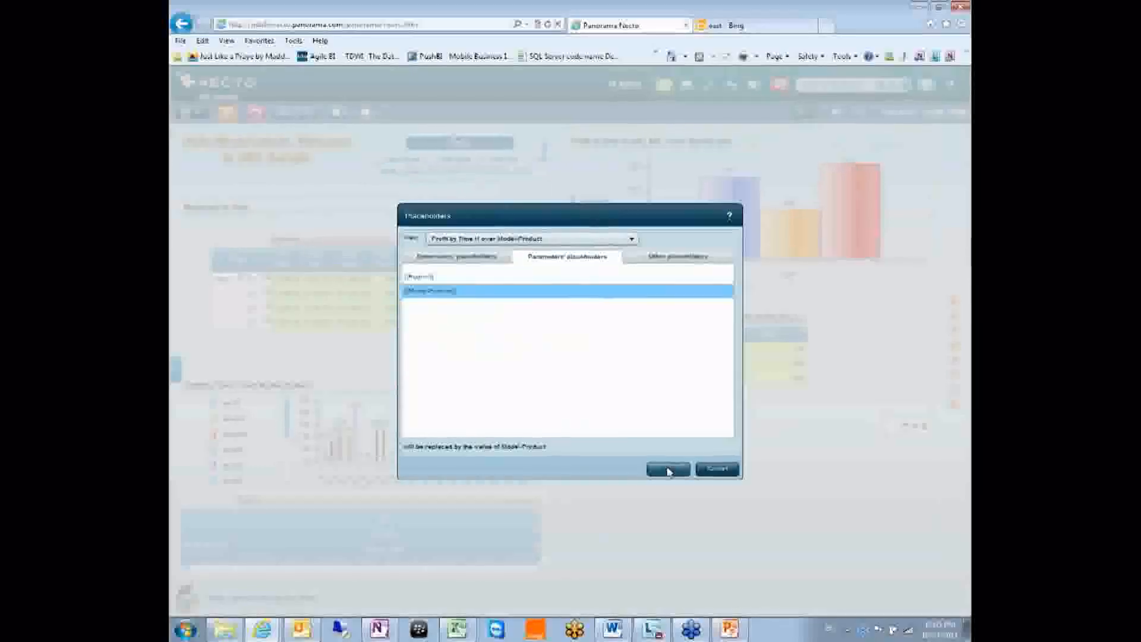
{"action": "left_click", "coordinate": [623, 378]}
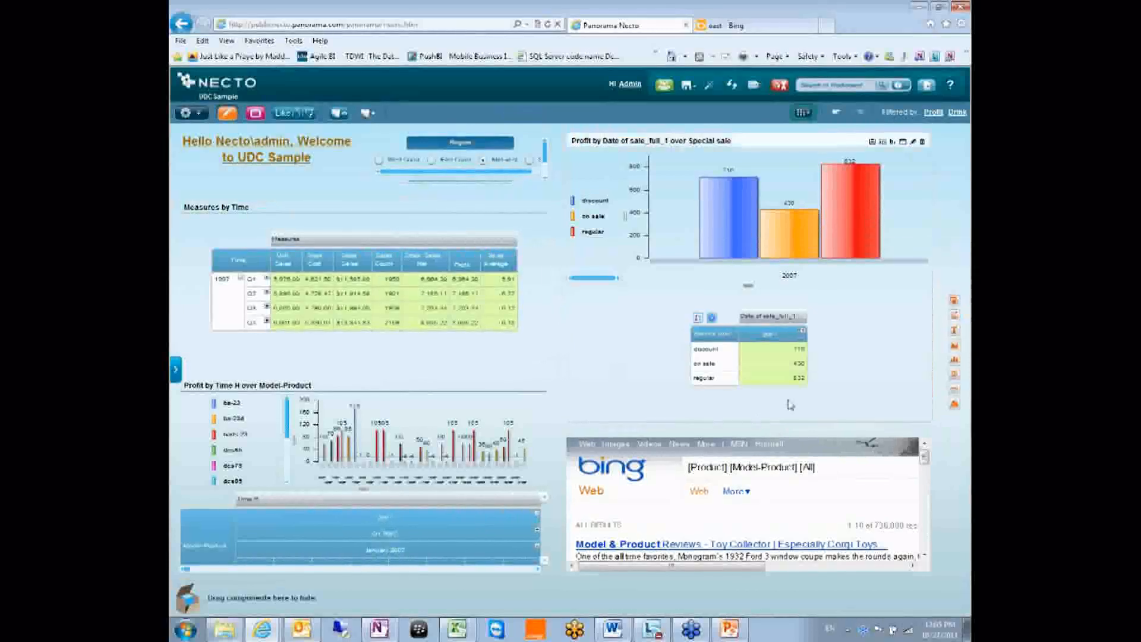
Insert the Model-Product (Axis Y) caption placeholder into the Bing component's URL
{"action": "left_click", "coordinate": [916, 427]}
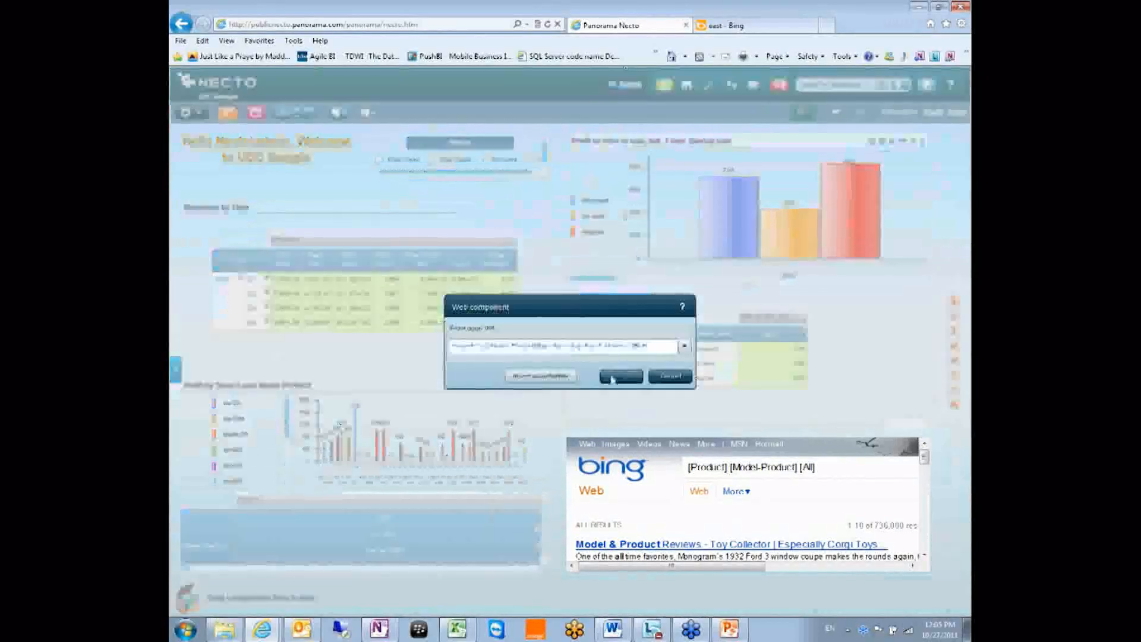
{"action": "left_click", "coordinate": [520, 375]}
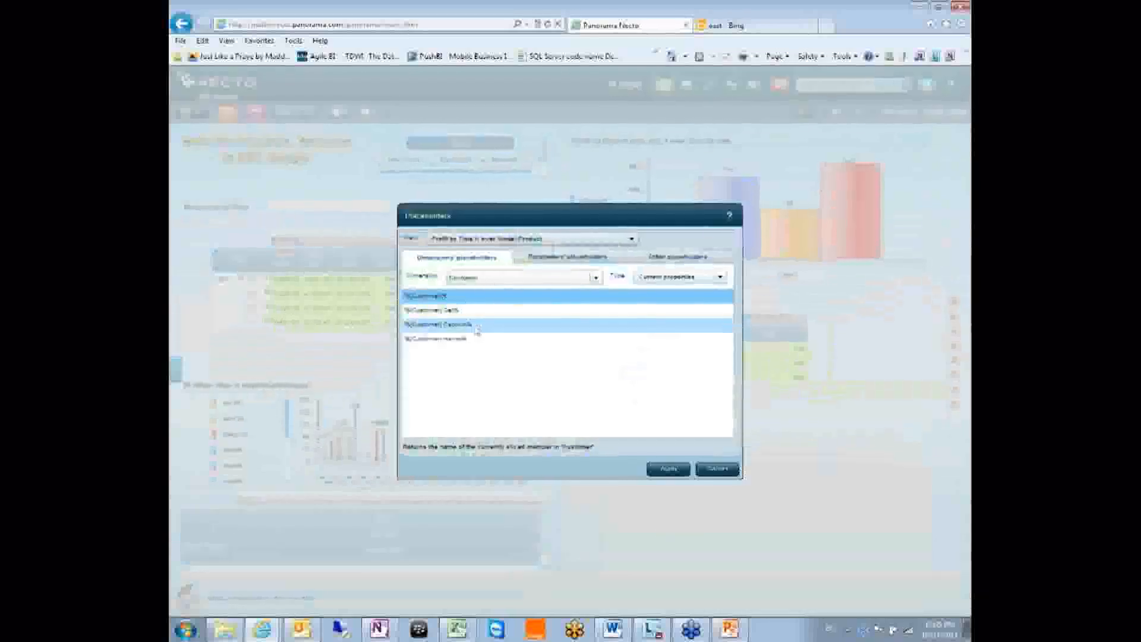
{"action": "left_click", "coordinate": [494, 278]}
{"action": "left_click", "coordinate": [498, 338]}
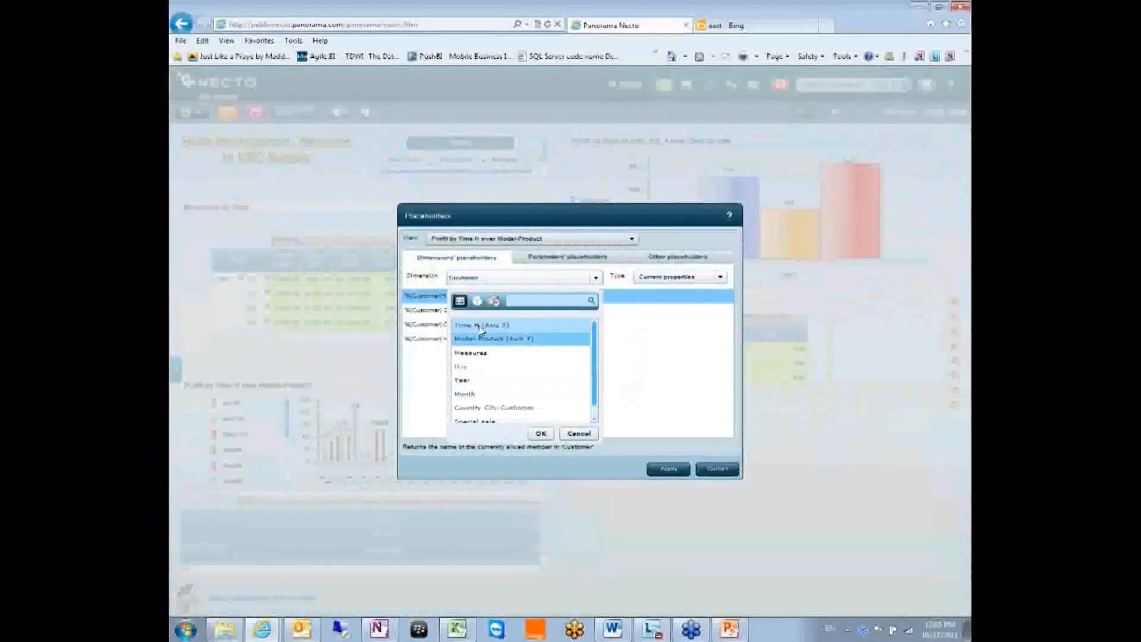
{"action": "left_click", "coordinate": [541, 434]}
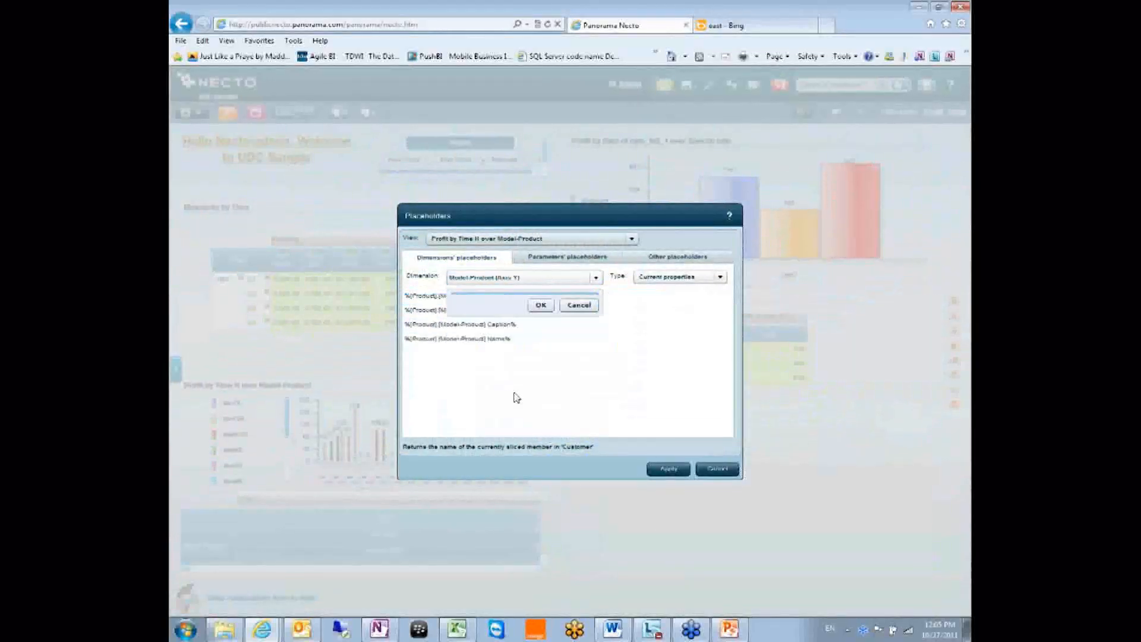
{"action": "left_click", "coordinate": [469, 325]}
{"action": "left_click", "coordinate": [669, 469]}
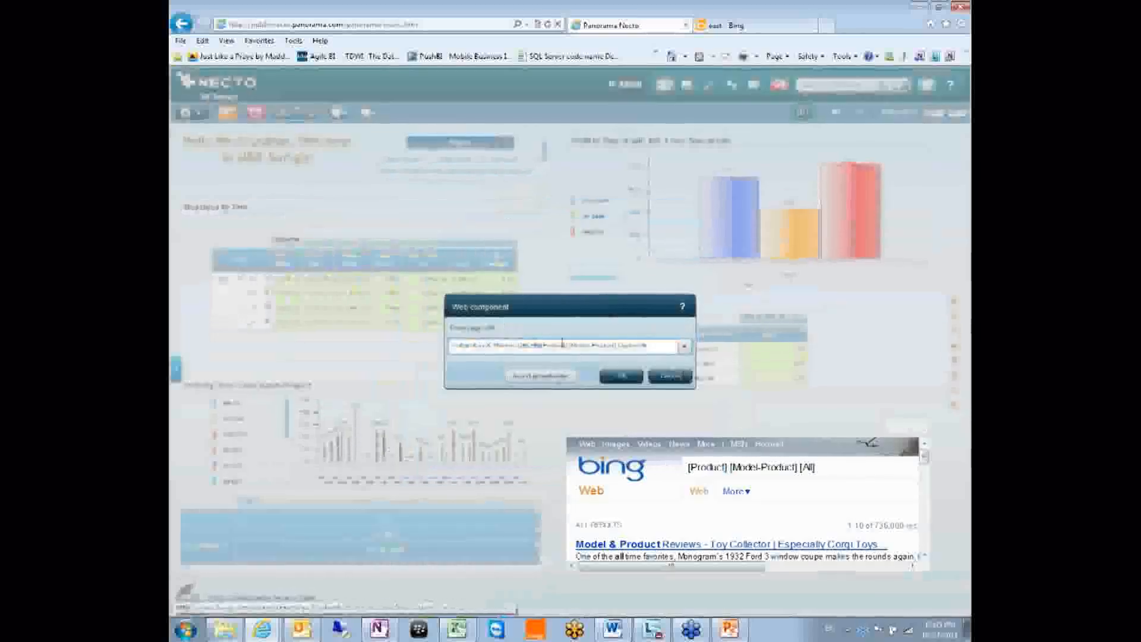
Edit the URL into a full Bing search address containing the placeholder
{"action": "left_click_drag", "start_coordinate": [654, 344], "coordinate": [549, 351]}
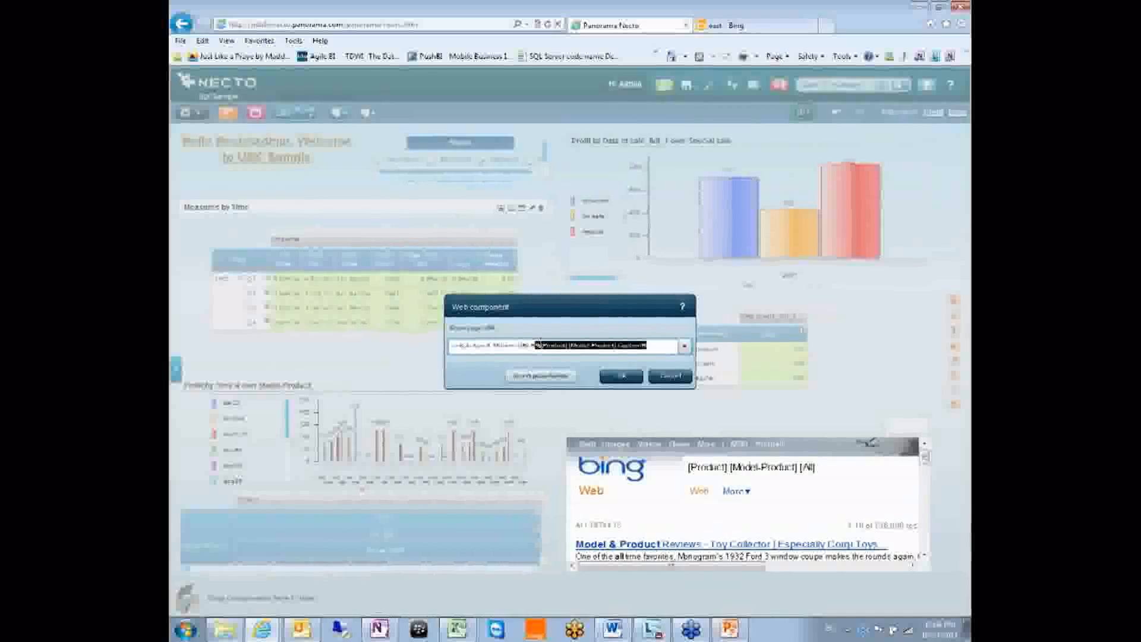
{"action": "key", "text": "BackSpace"}
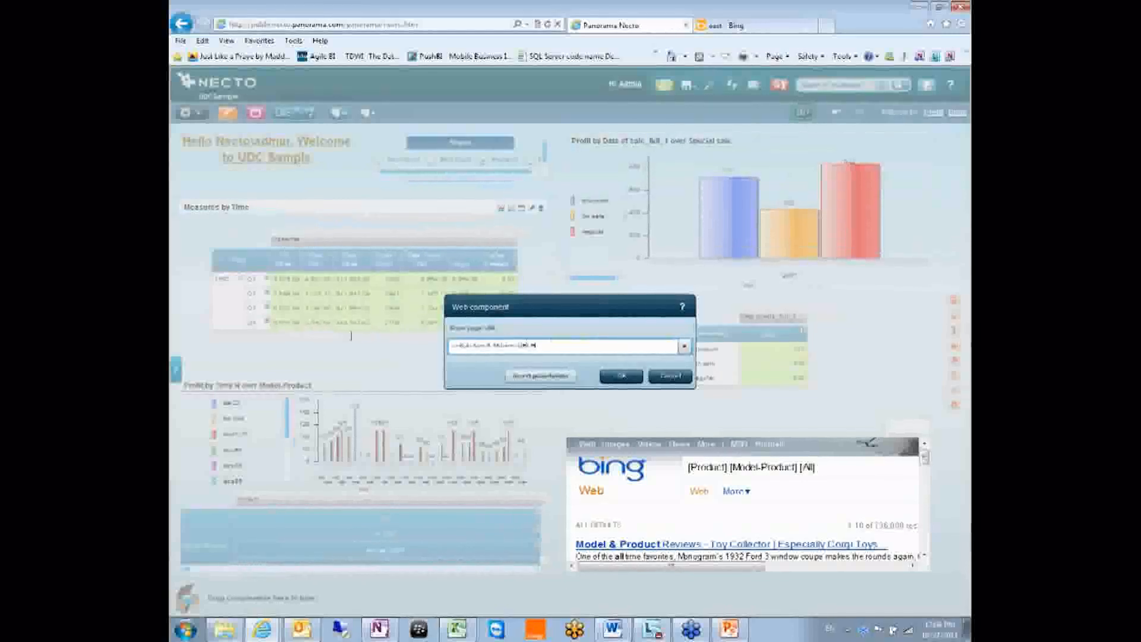
{"action": "left_click_drag", "start_coordinate": [551, 344], "coordinate": [334, 339]}
{"action": "key", "text": "ctrl+z"}
{"action": "left_click", "coordinate": [592, 344]}
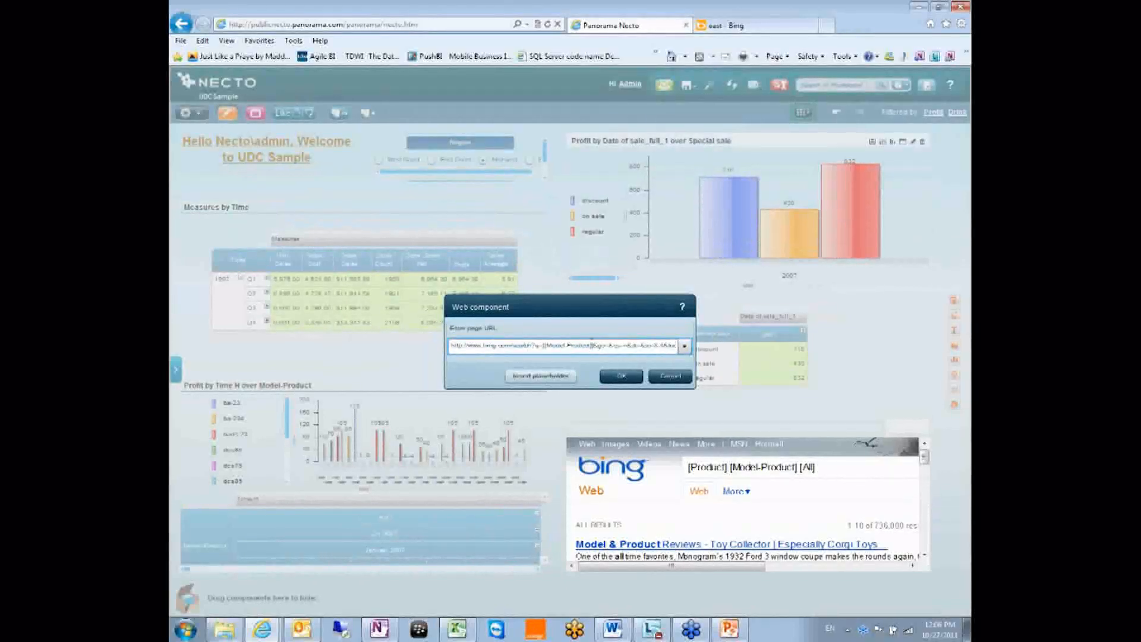
{"action": "left_click_drag", "start_coordinate": [594, 346], "coordinate": [543, 346]}
{"action": "key", "text": "ctrl+v"}
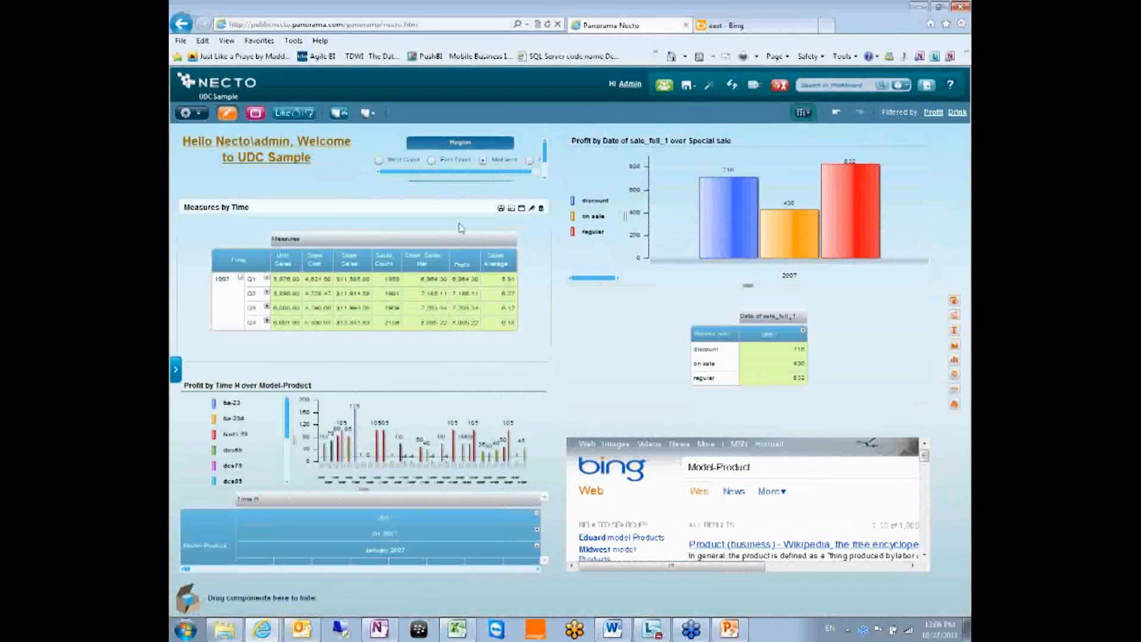
Reveal the Model-Product selector below Region and filter it to ba-23
{"action": "left_click_drag", "start_coordinate": [481, 190], "coordinate": [477, 225]}
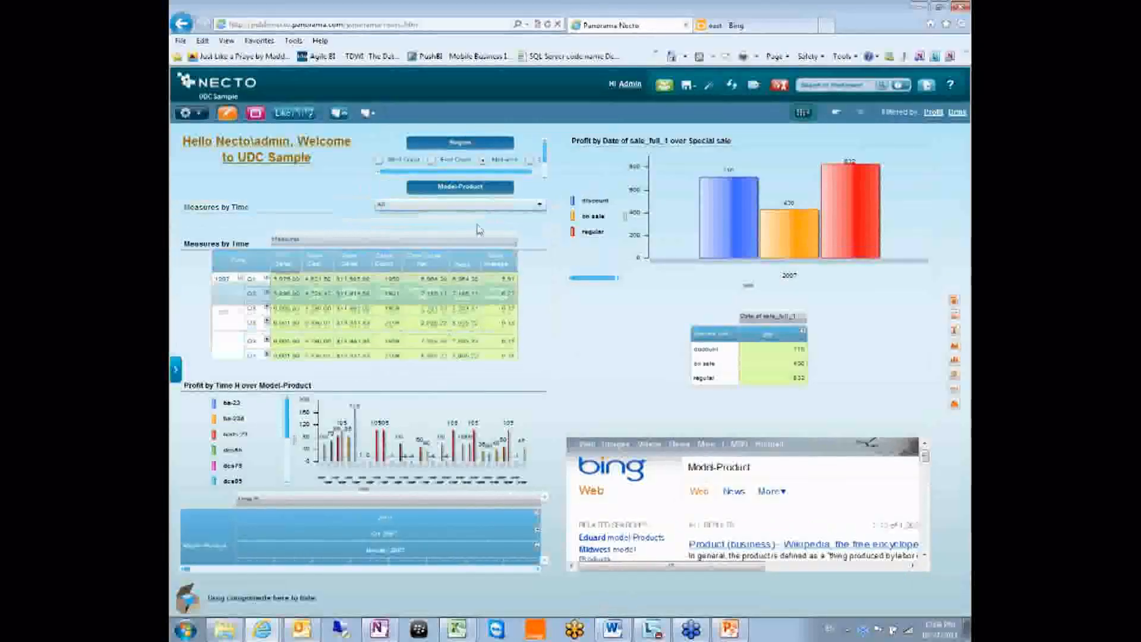
{"action": "left_click", "coordinate": [539, 204]}
{"action": "left_click", "coordinate": [419, 259]}
{"action": "left_click", "coordinate": [479, 404]}
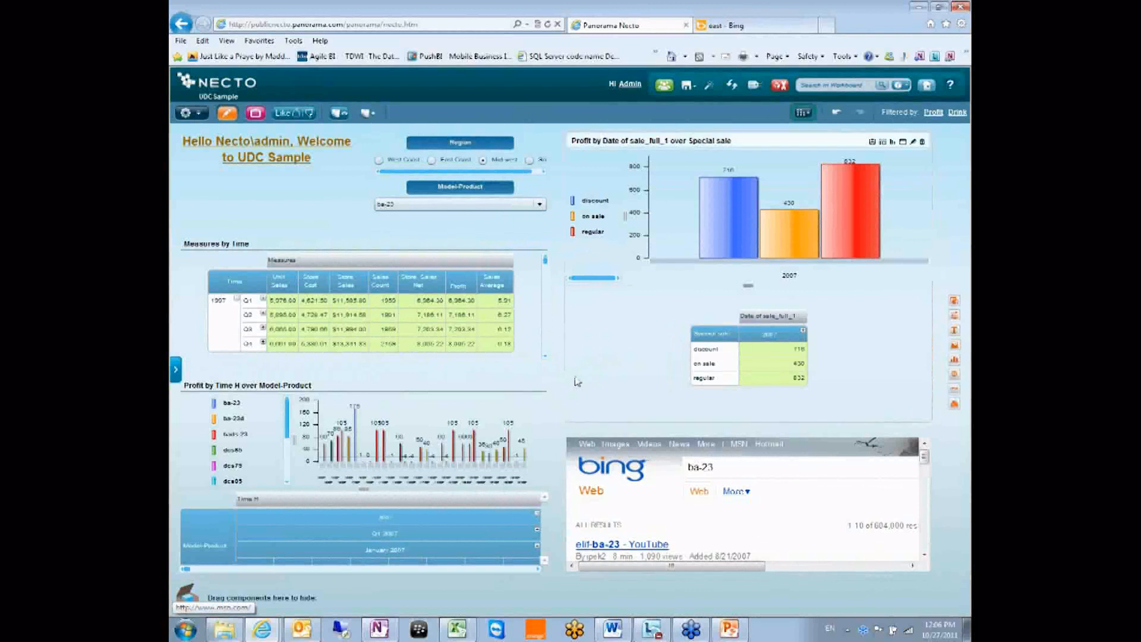
{"action": "left_click", "coordinate": [966, 421]}
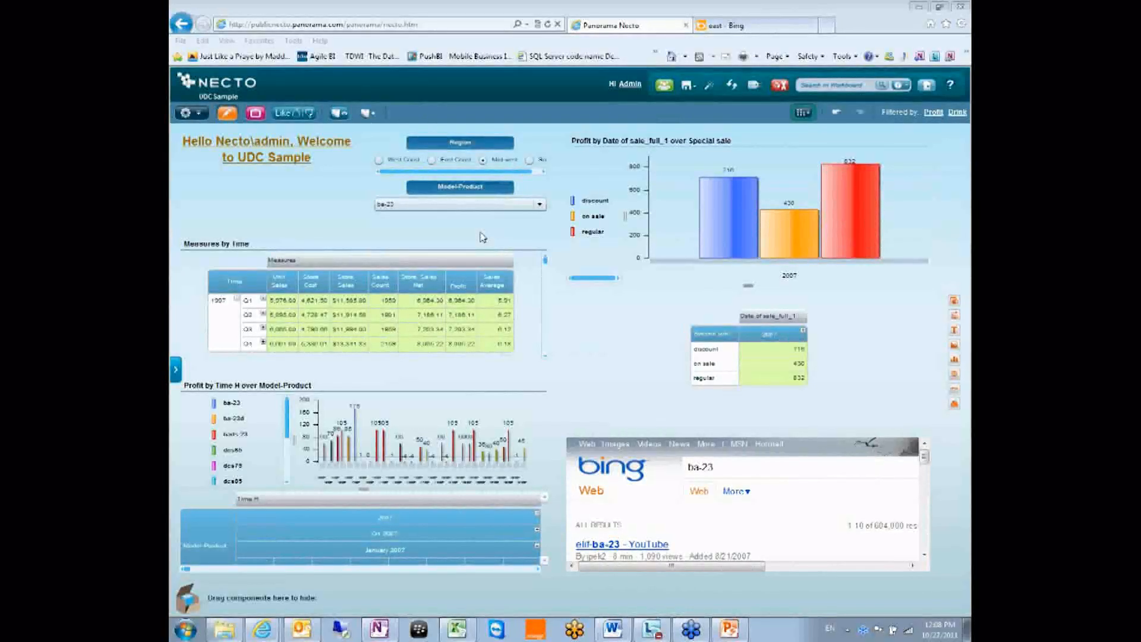
Switch the Profit by Time H over Model-Product pivot grid to a Flat layout
{"action": "left_click", "coordinate": [803, 114]}
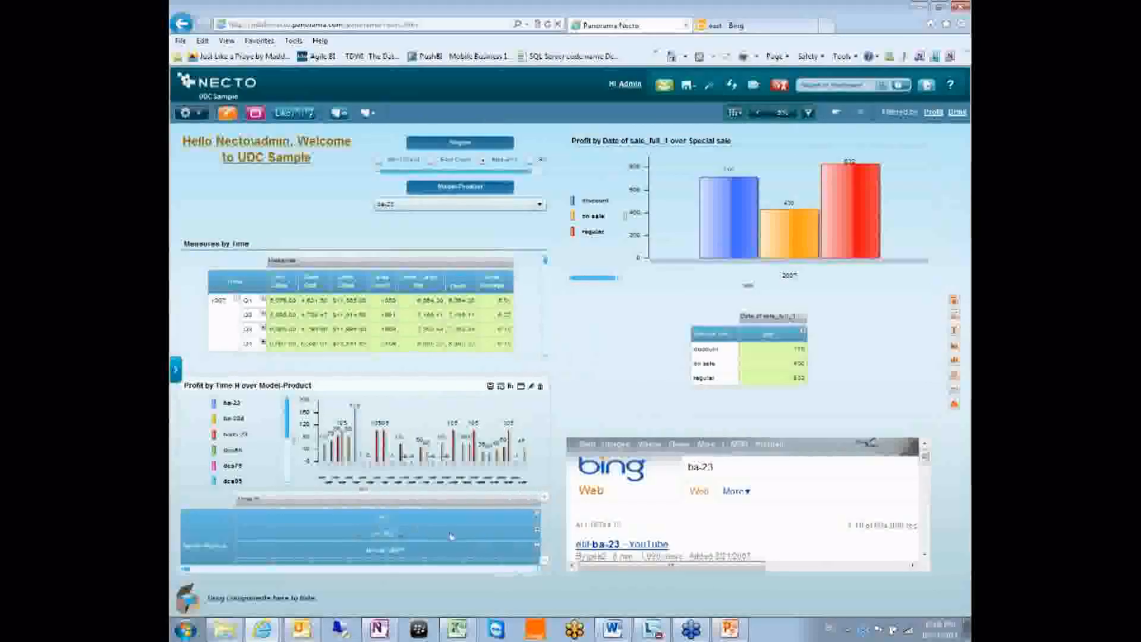
{"action": "right_click", "coordinate": [264, 505]}
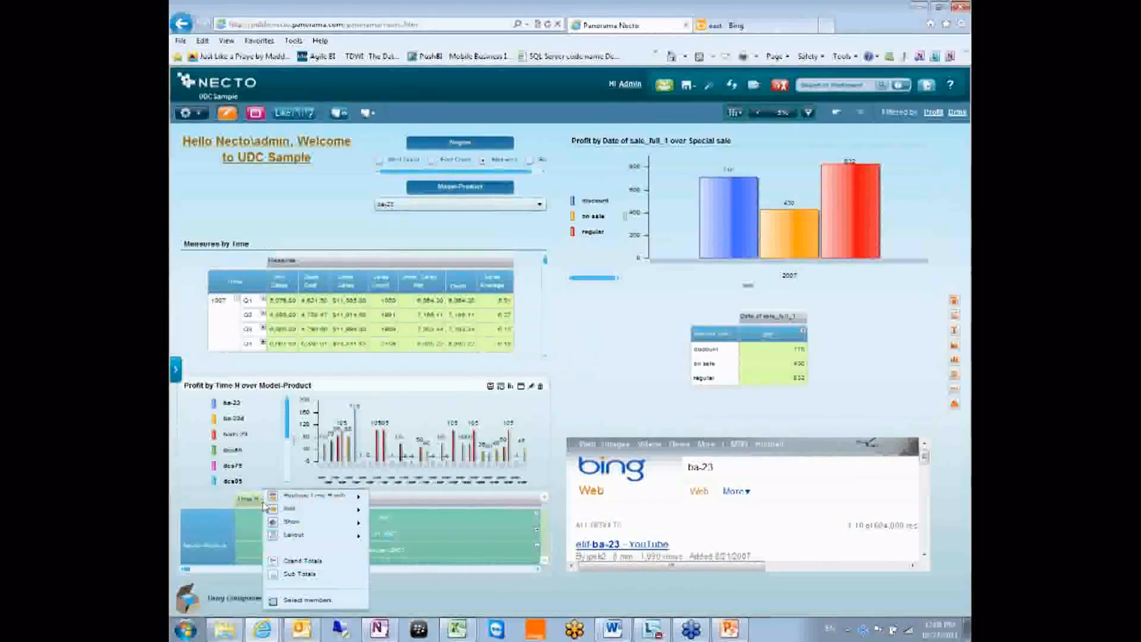
{"action": "mouse_move", "coordinate": [315, 542]}
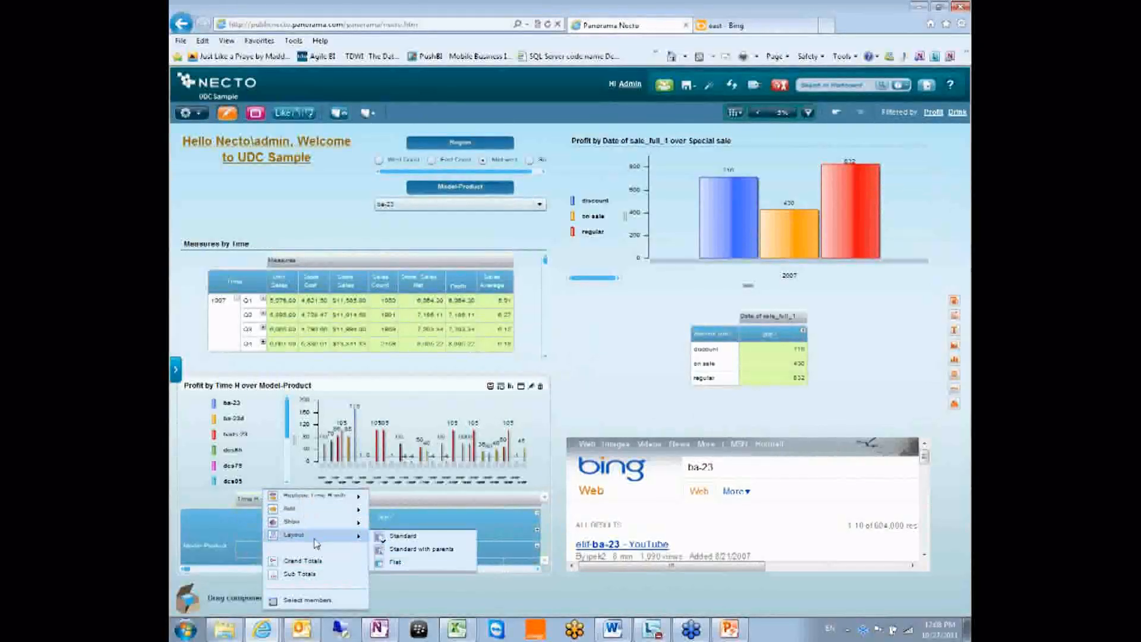
{"action": "left_click", "coordinate": [441, 570]}
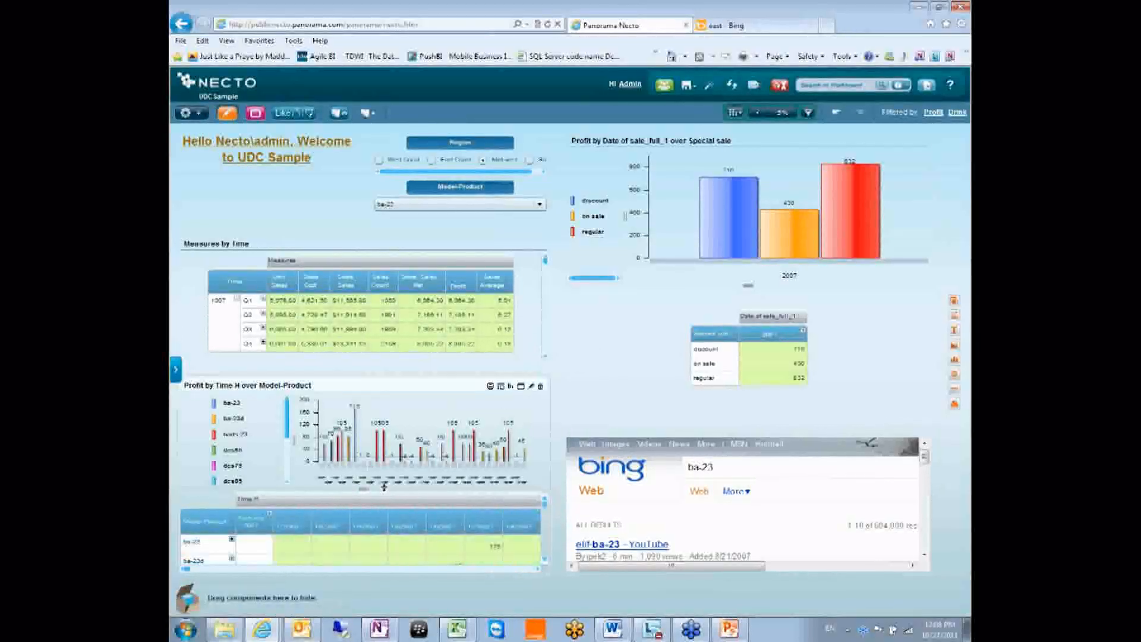
Set both the lower and upper profit components to Show only grid
{"action": "left_click", "coordinate": [501, 386]}
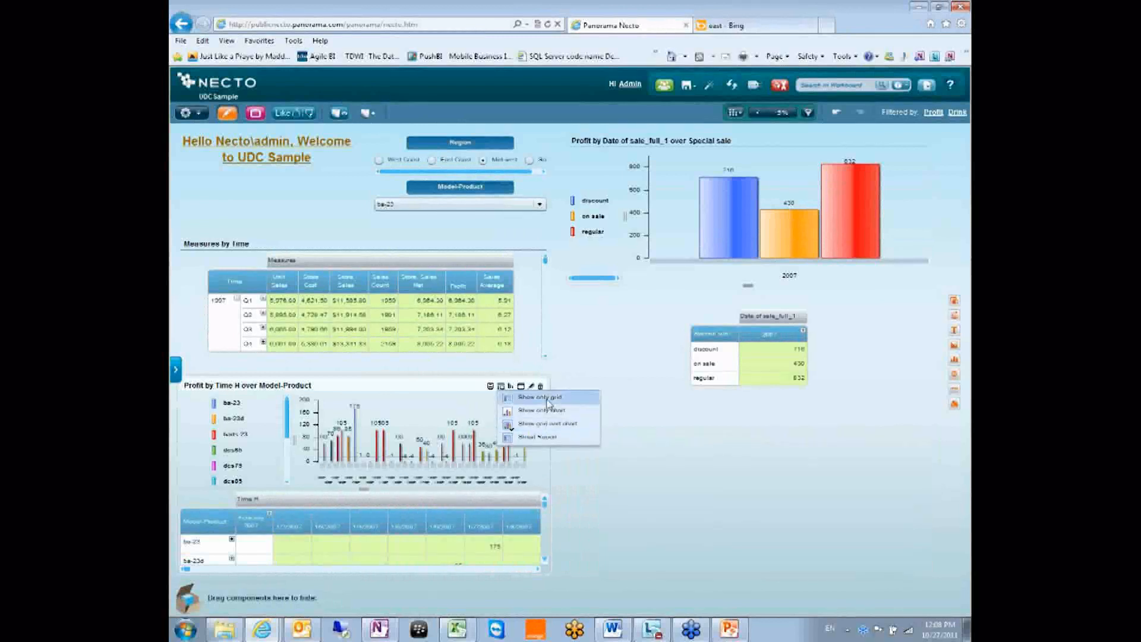
{"action": "left_click", "coordinate": [548, 402]}
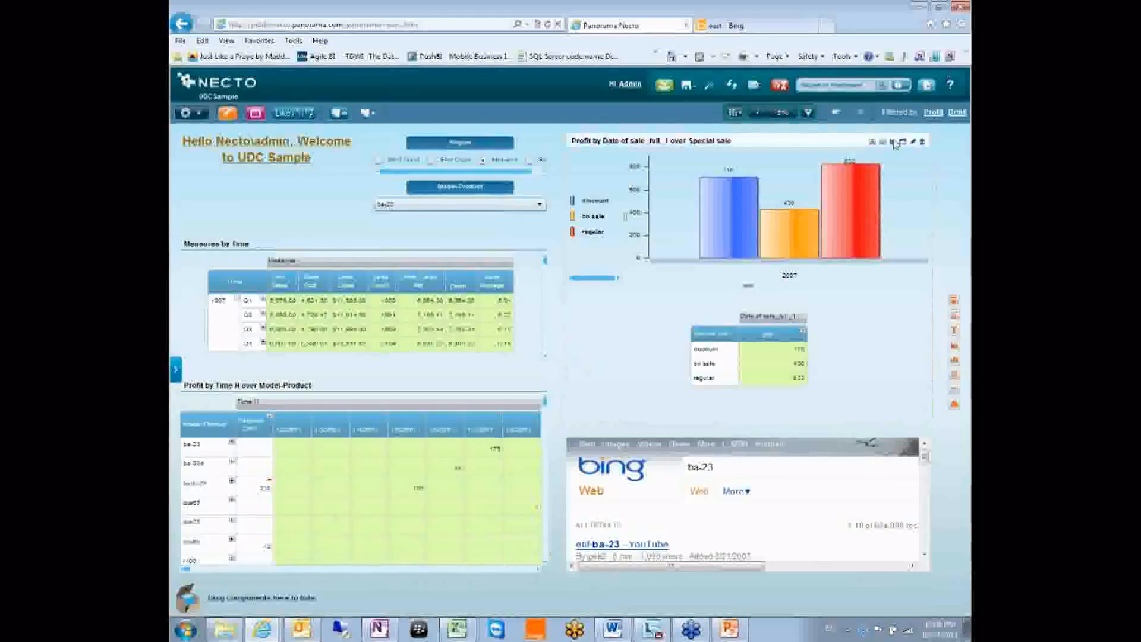
{"action": "left_click", "coordinate": [894, 142]}
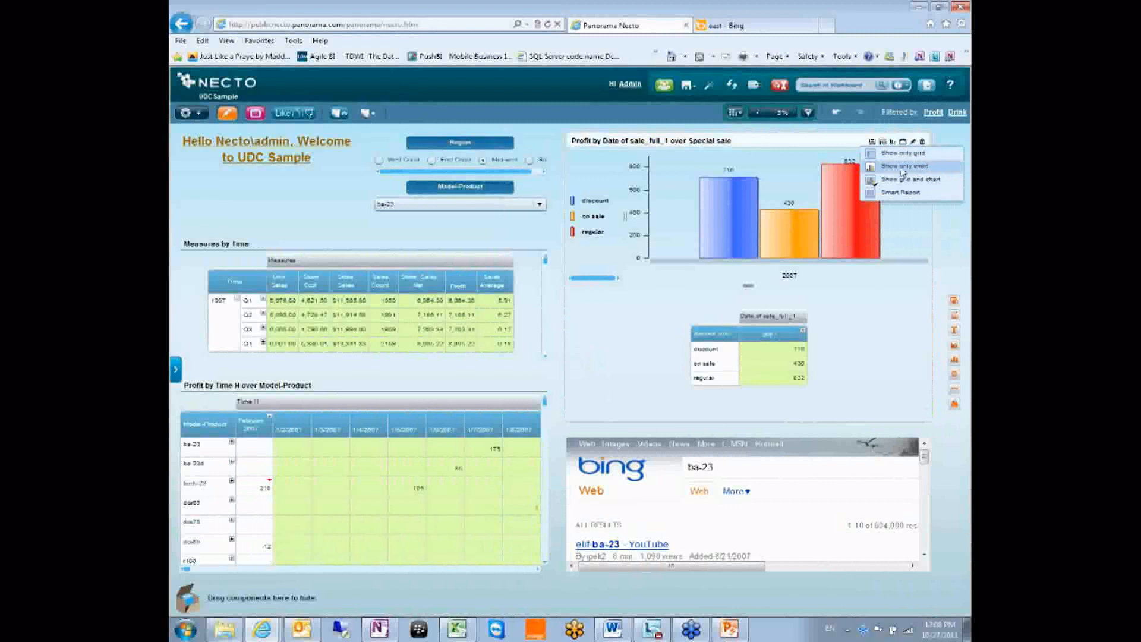
{"action": "left_click", "coordinate": [904, 158]}
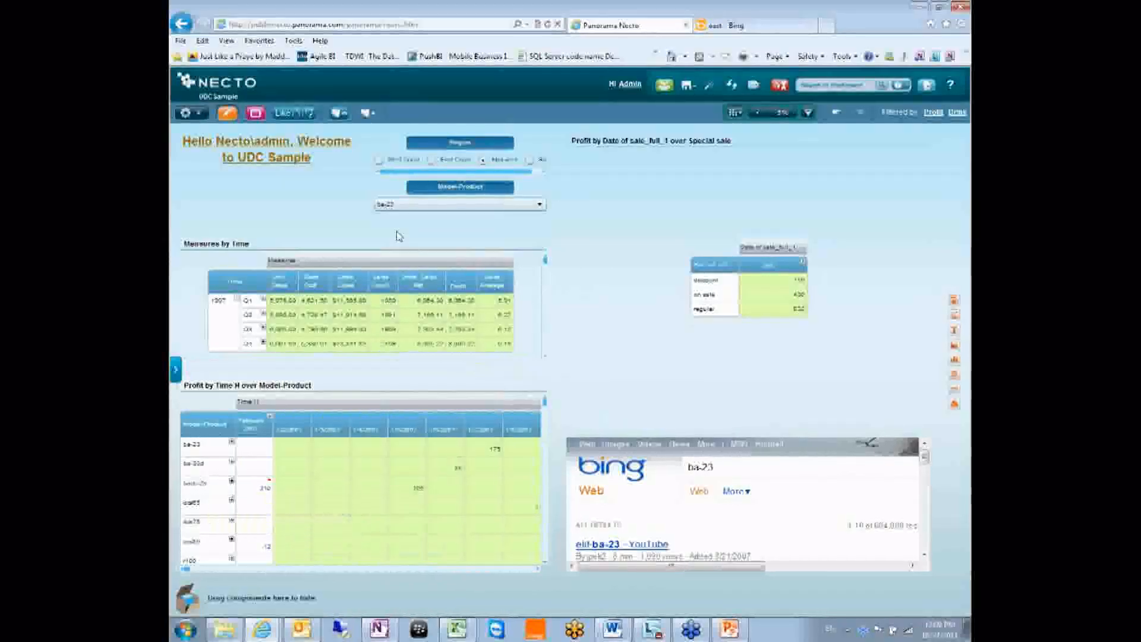
Lower the One Click Insights threshold from 5% to 1%
{"action": "left_click", "coordinate": [776, 117]}
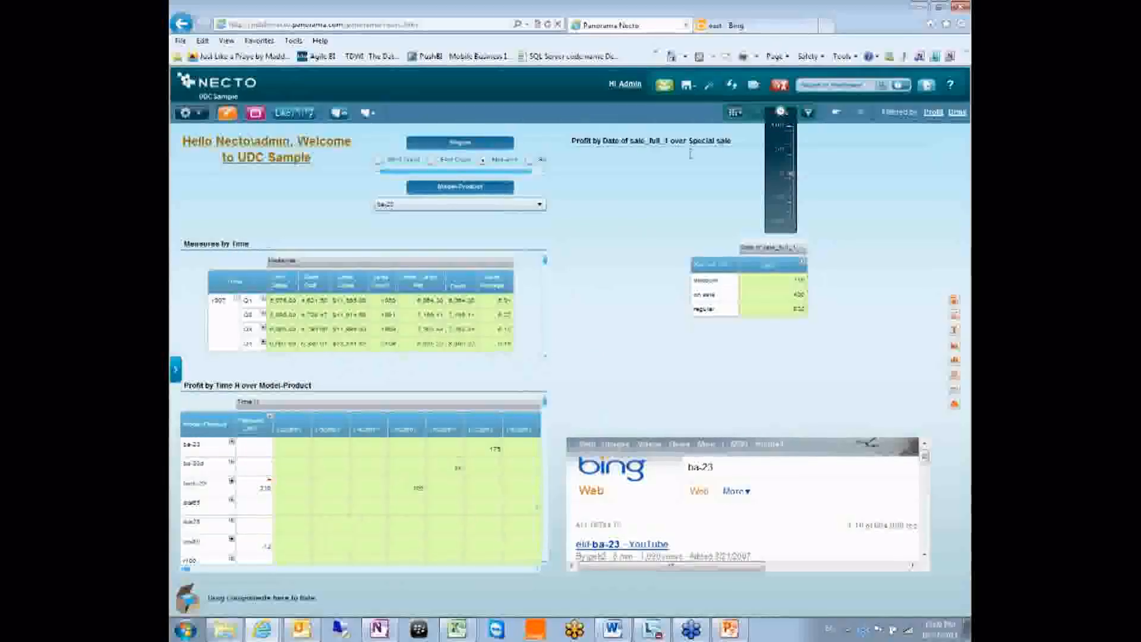
{"action": "left_click", "coordinate": [612, 216]}
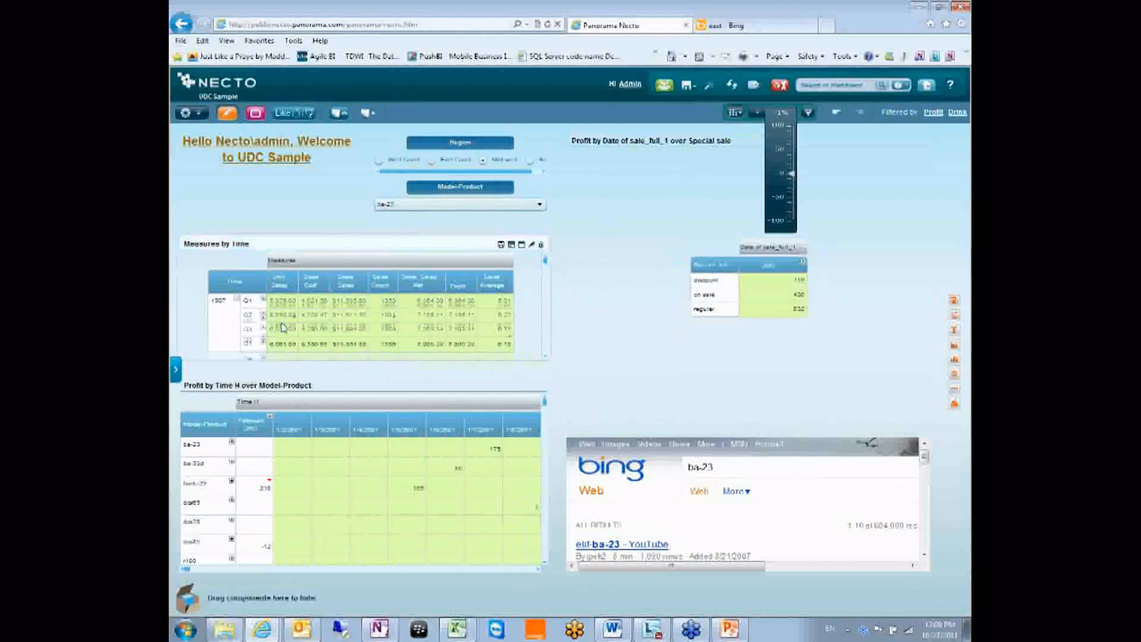